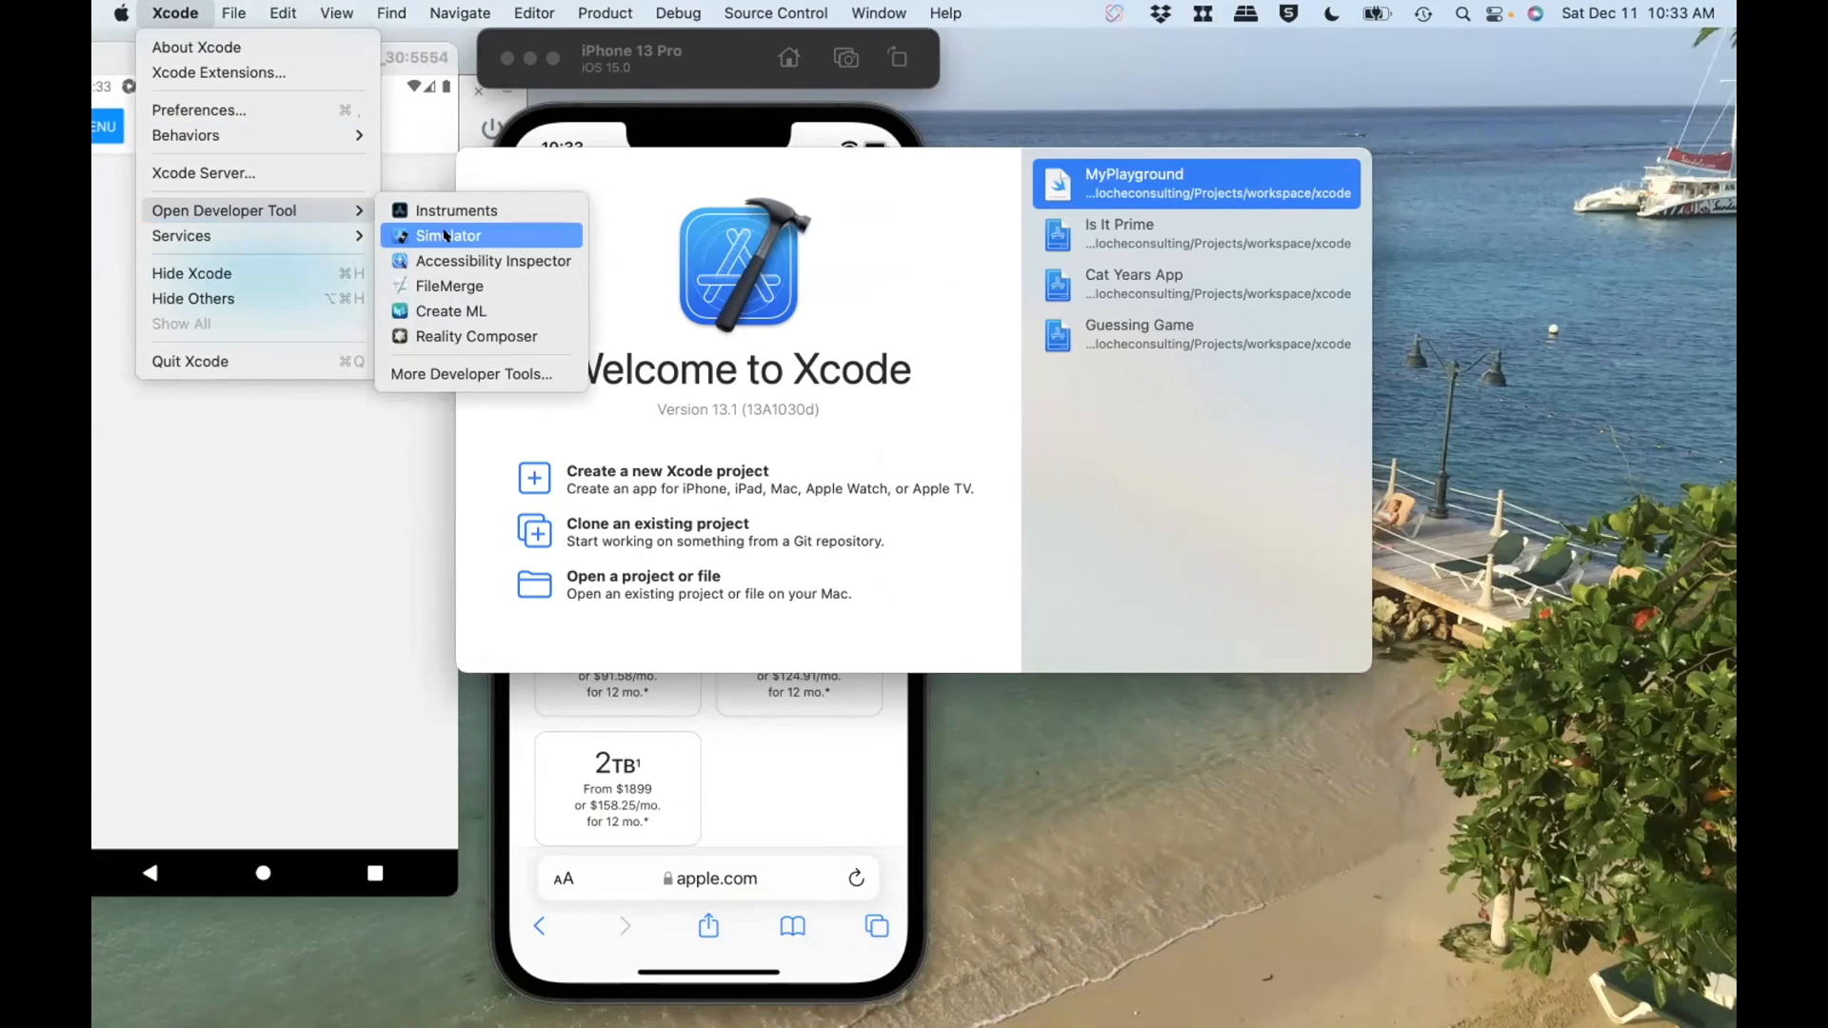
Step: Launch the iOS Simulator from Xcode's developer tools and check its Dock options
left_click(444, 235)
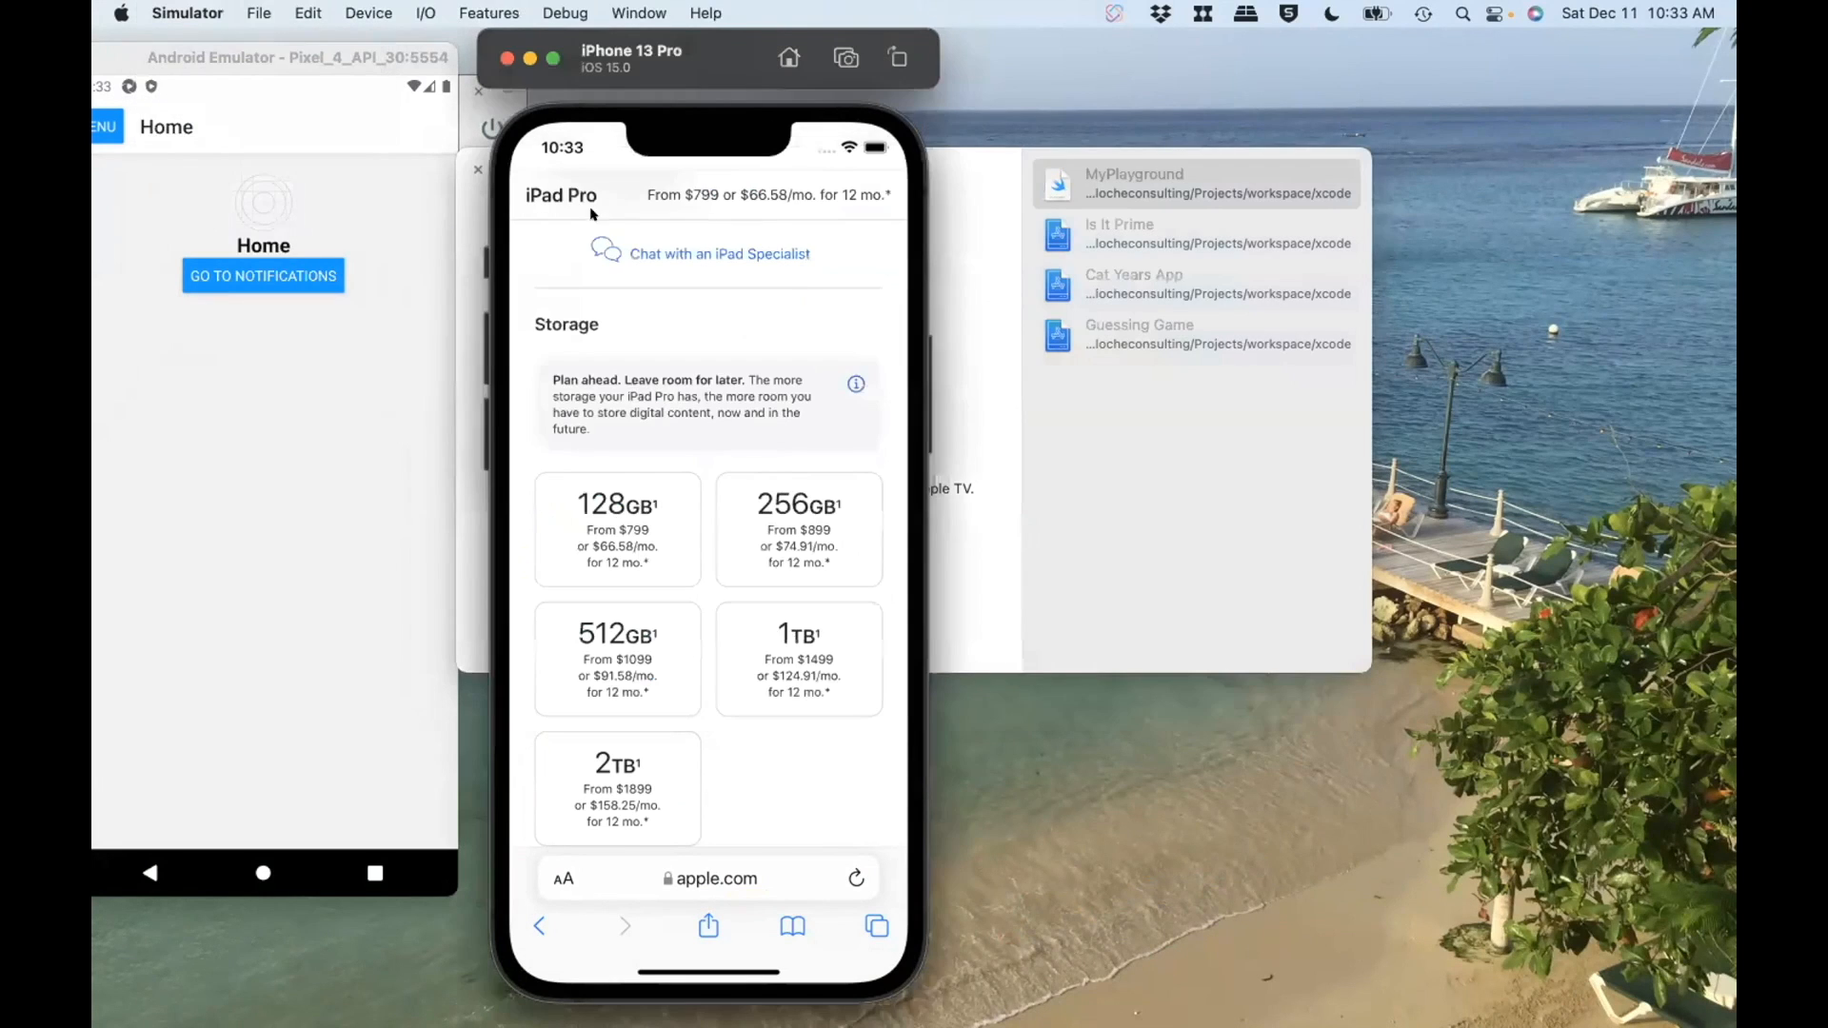
mouse_move(1250, 957)
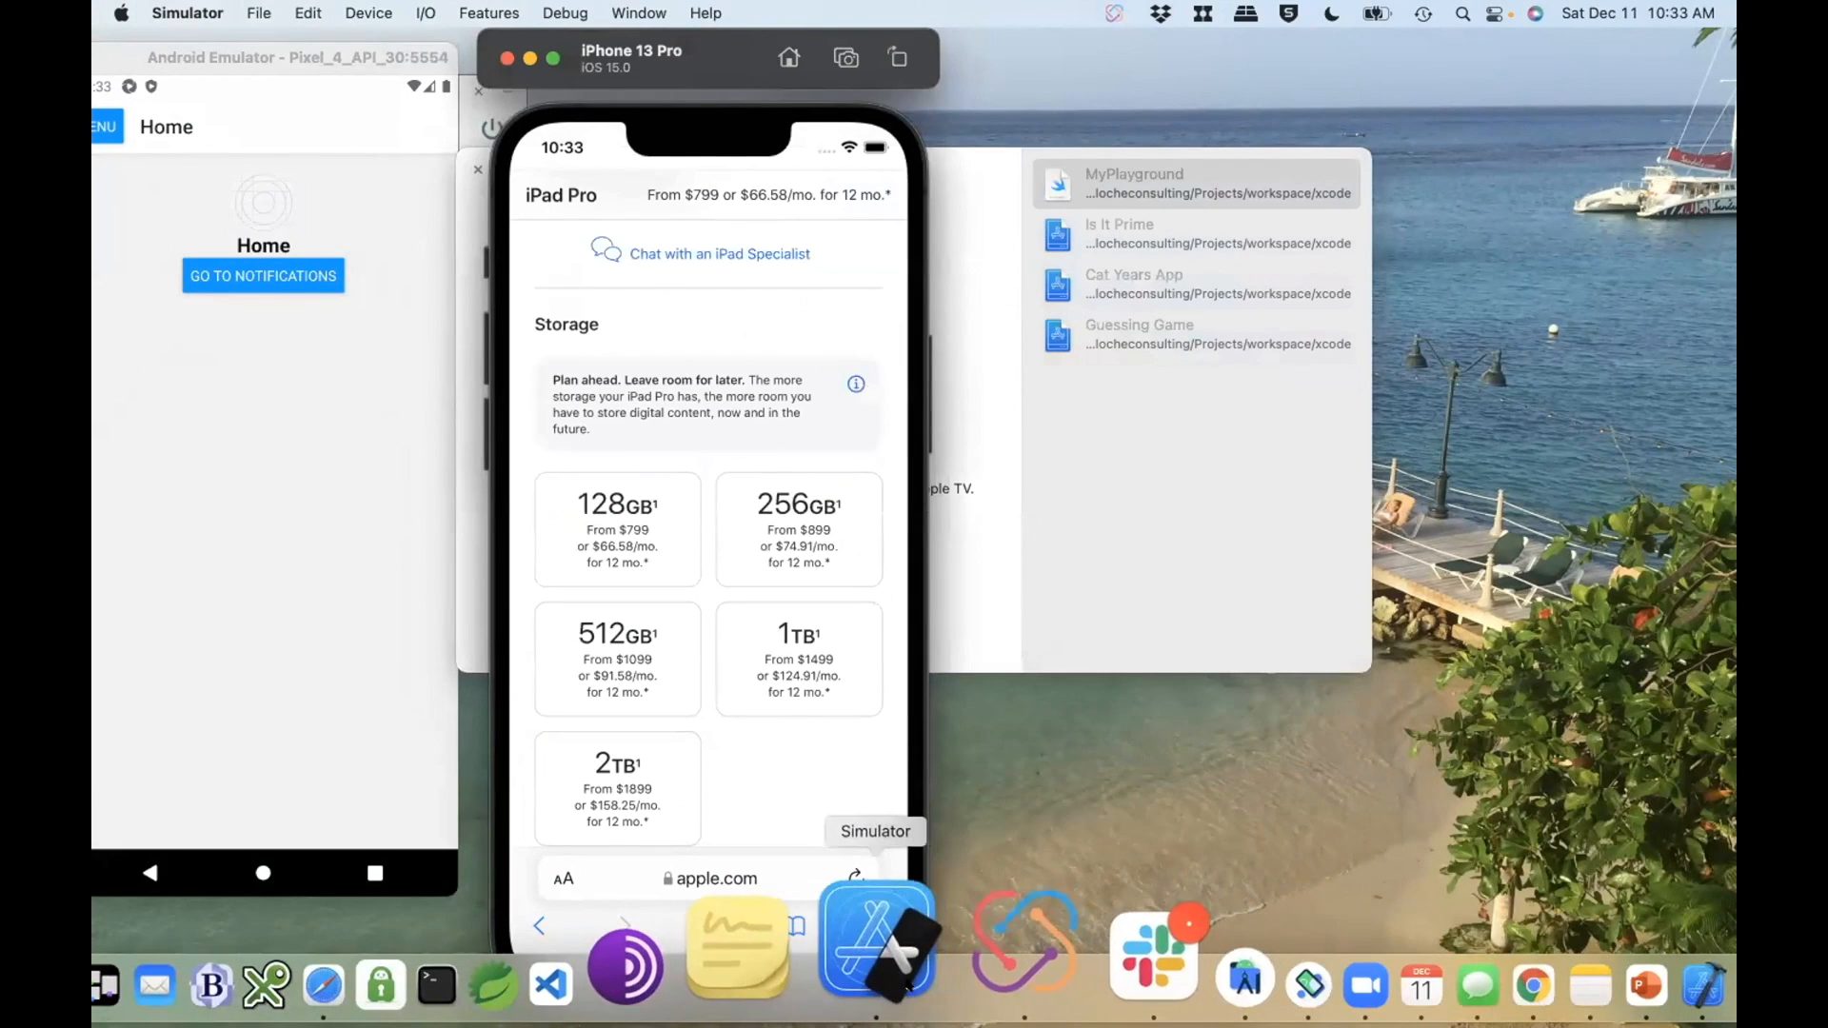
right_click(904, 946)
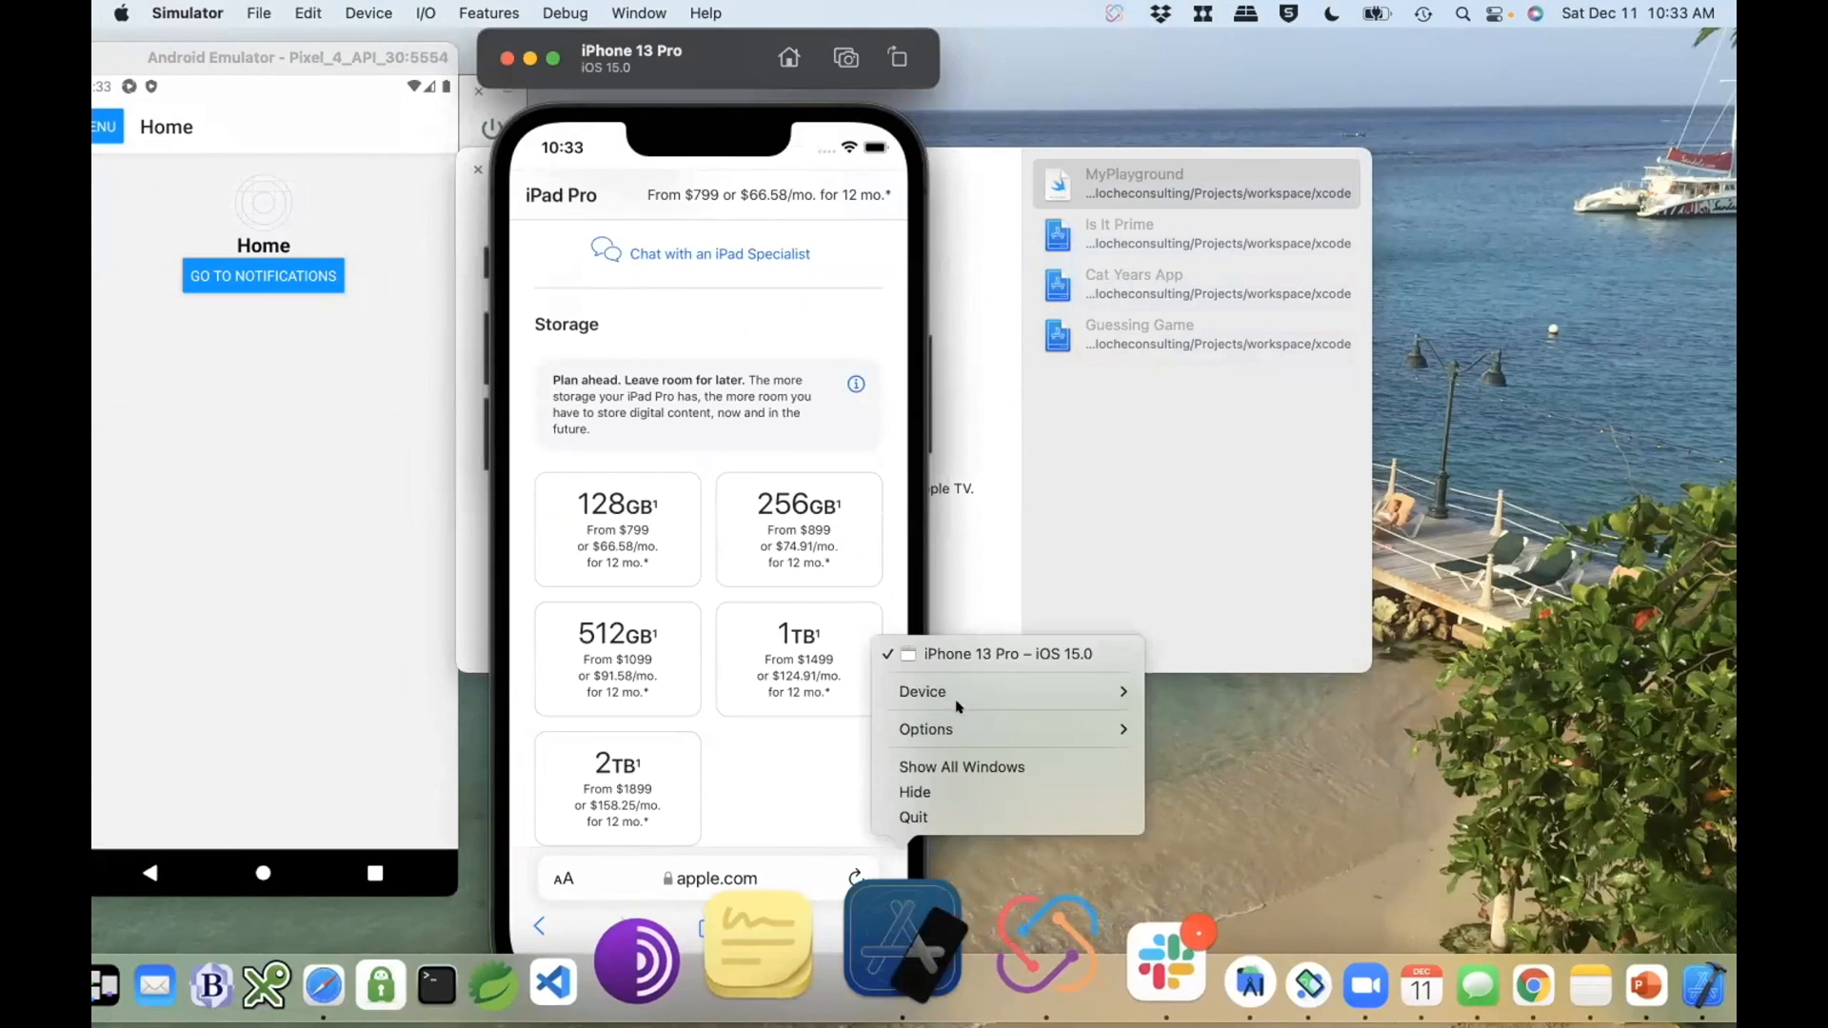
mouse_move(973, 727)
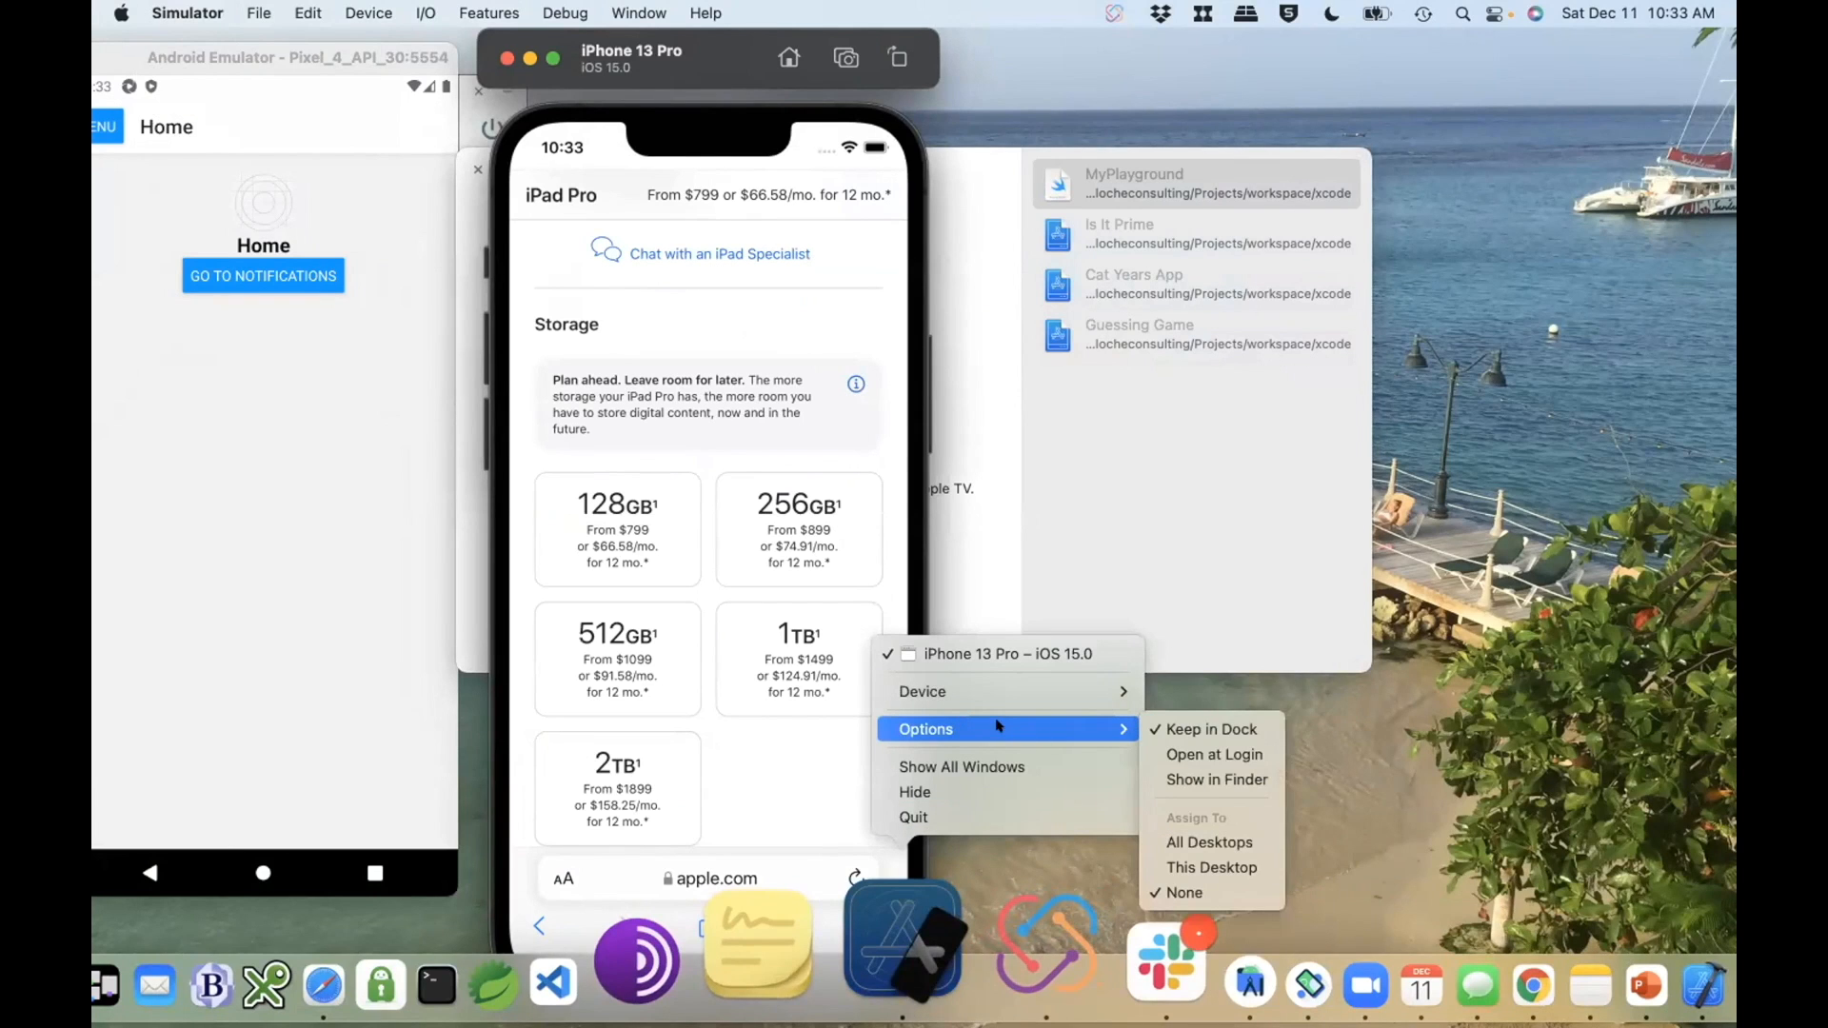
left_click(738, 197)
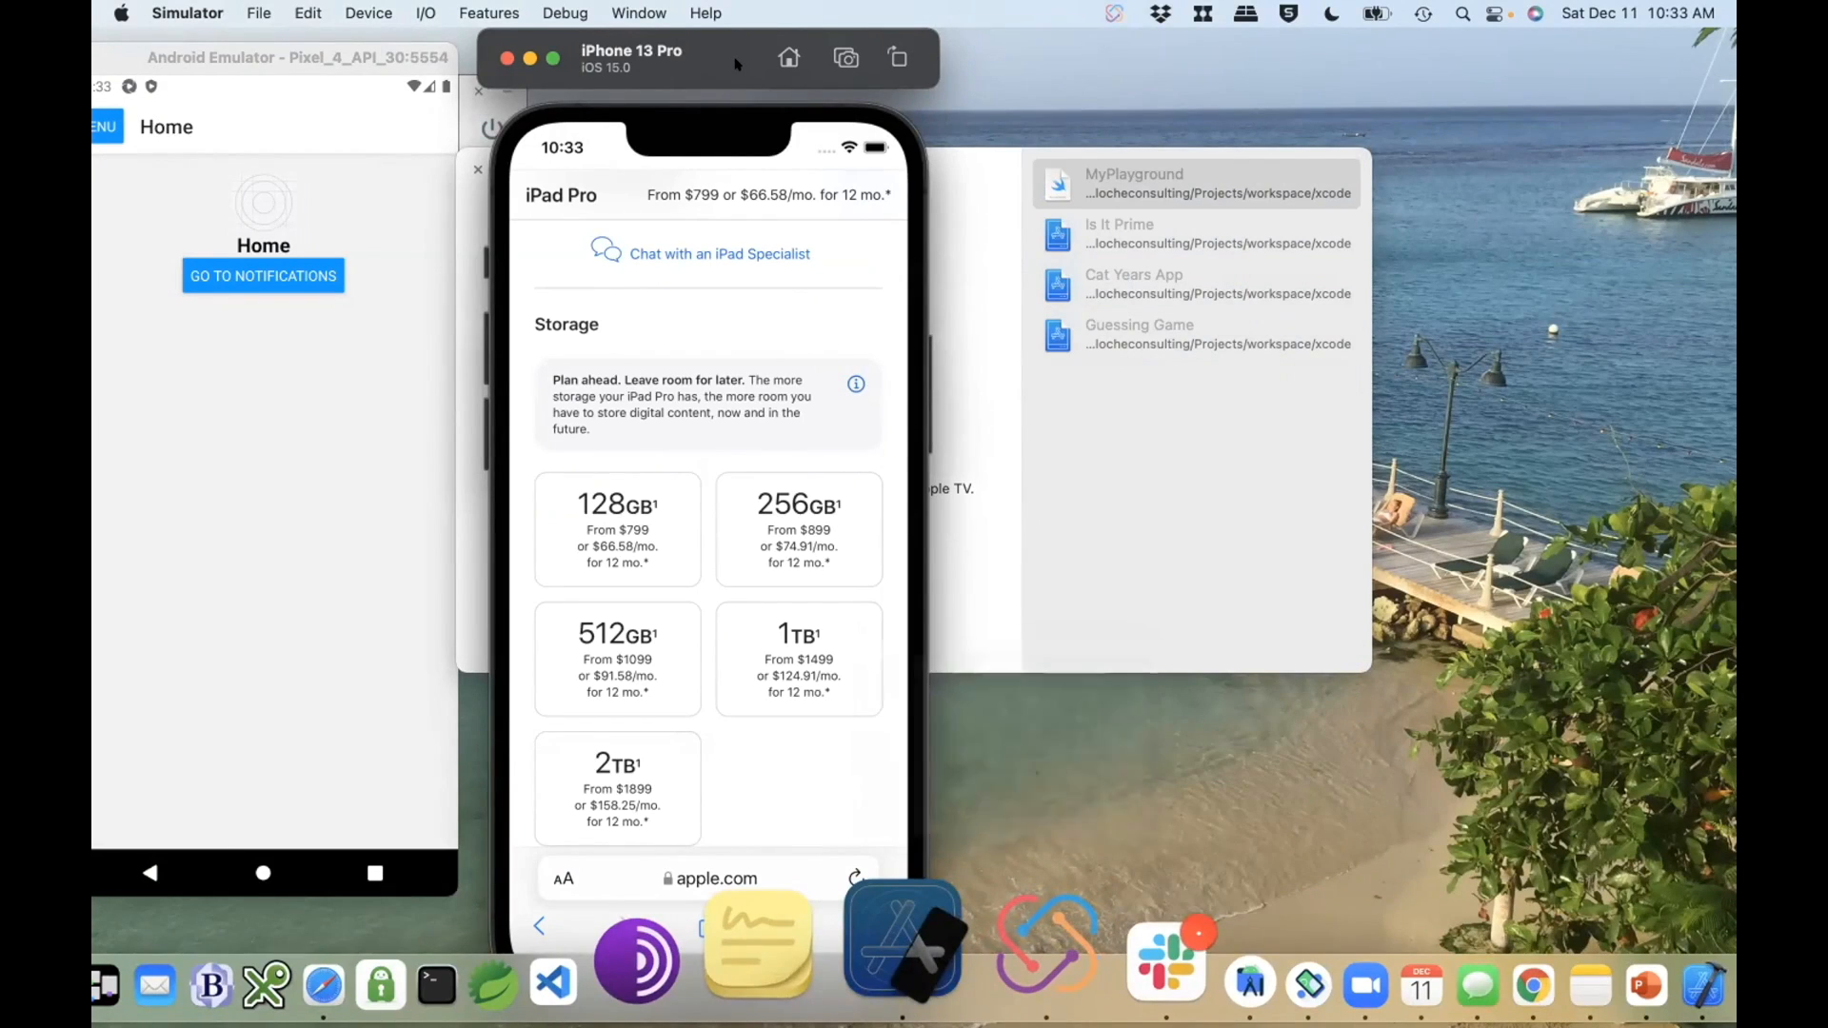
Step: Quit Xcode and return to the desktop with the iPhone 13 Pro simulator still running
key("super+Tab")
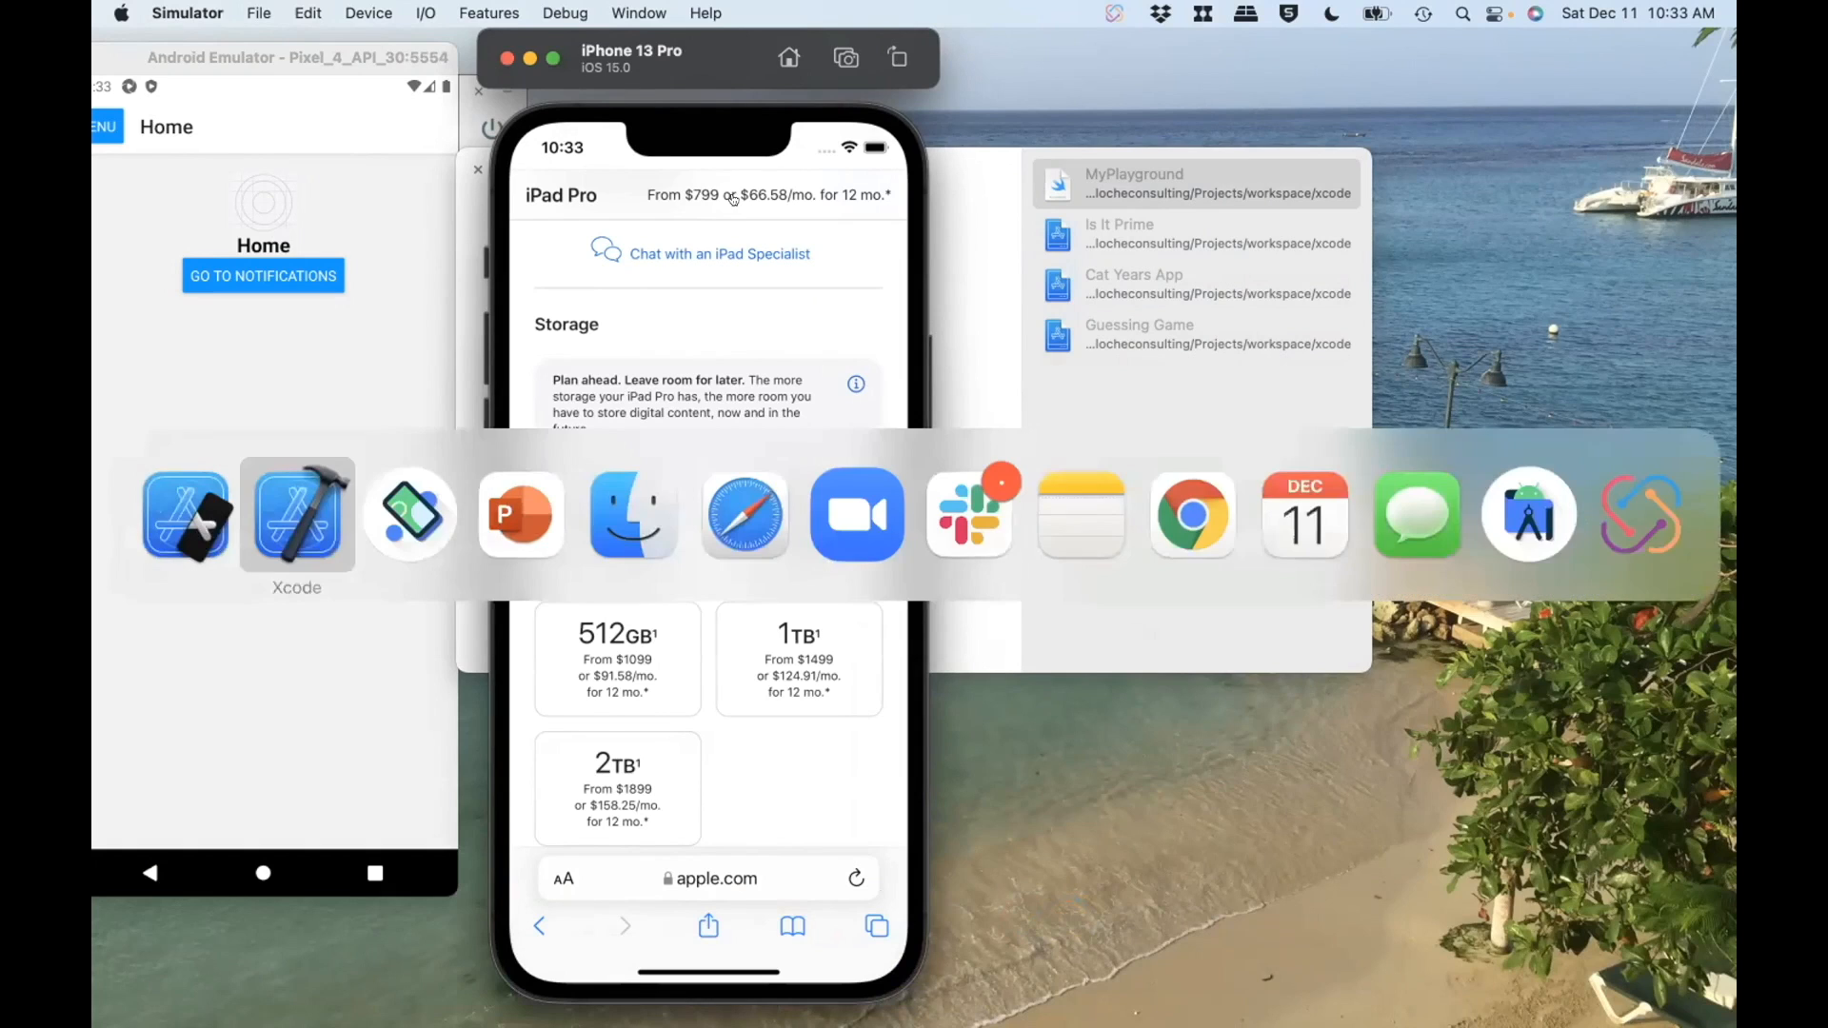
key("super+q")
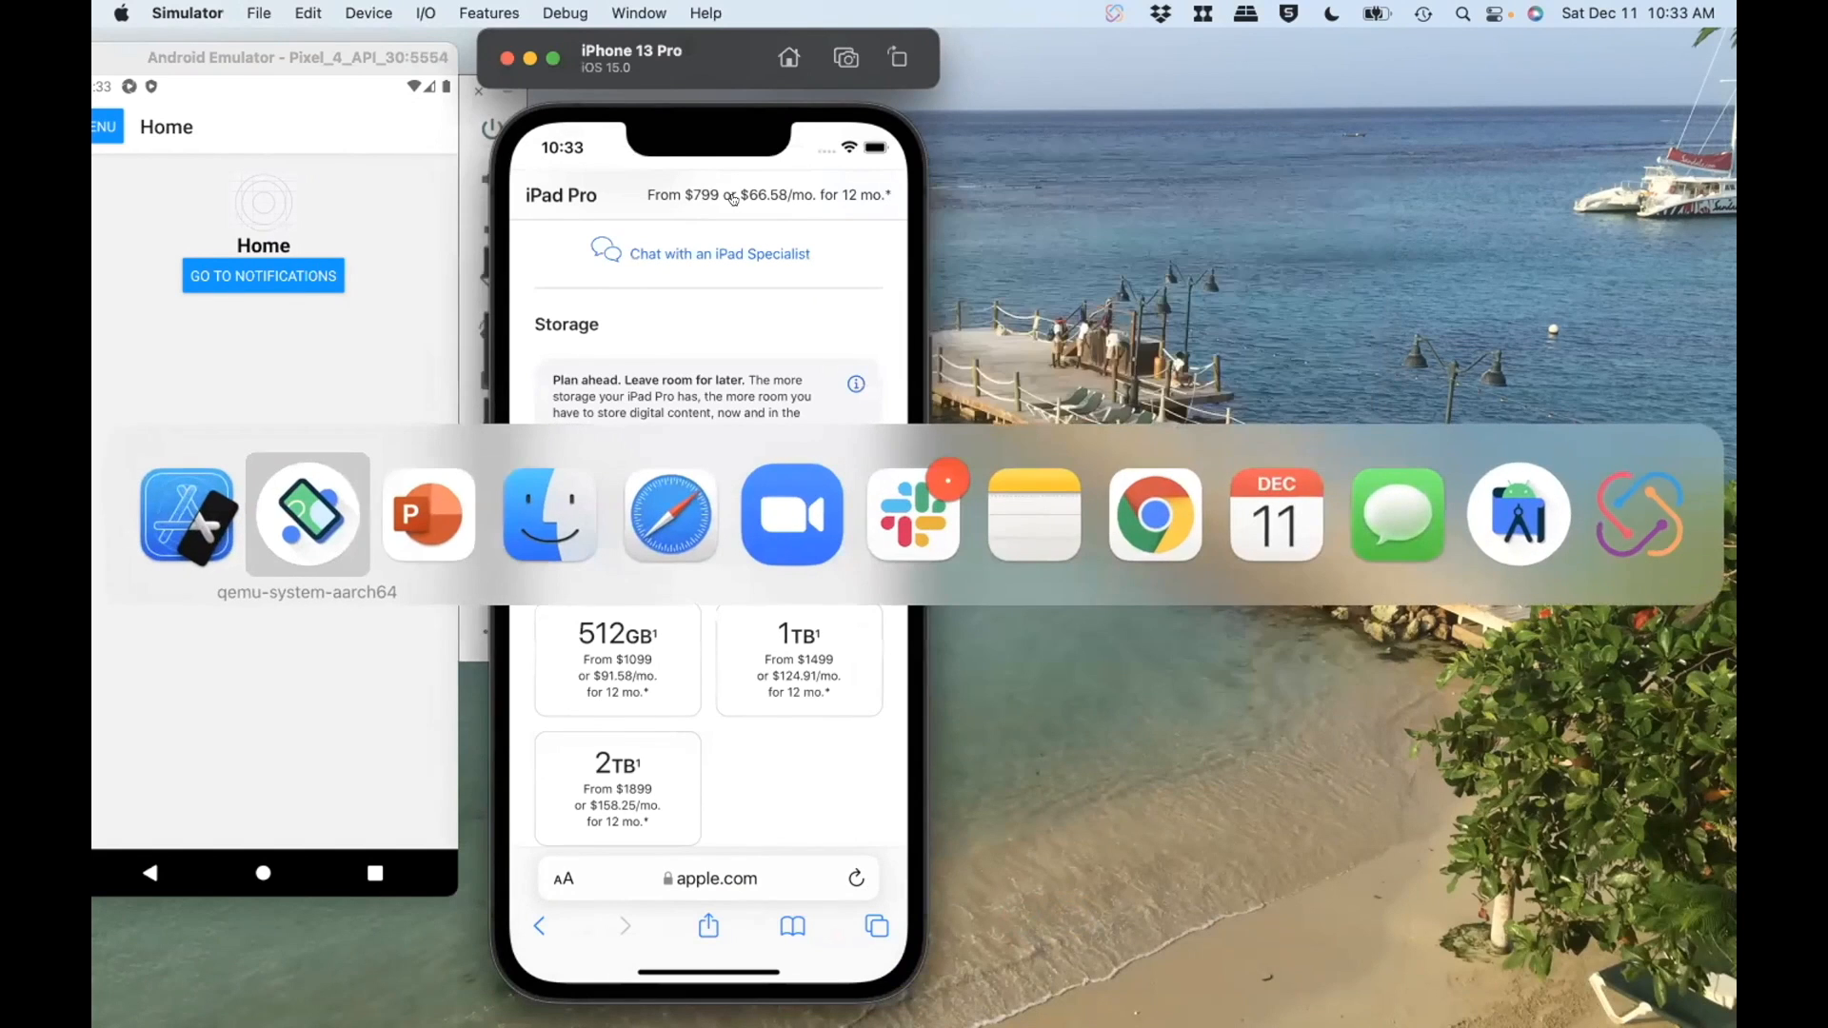
key("super+shift+Tab")
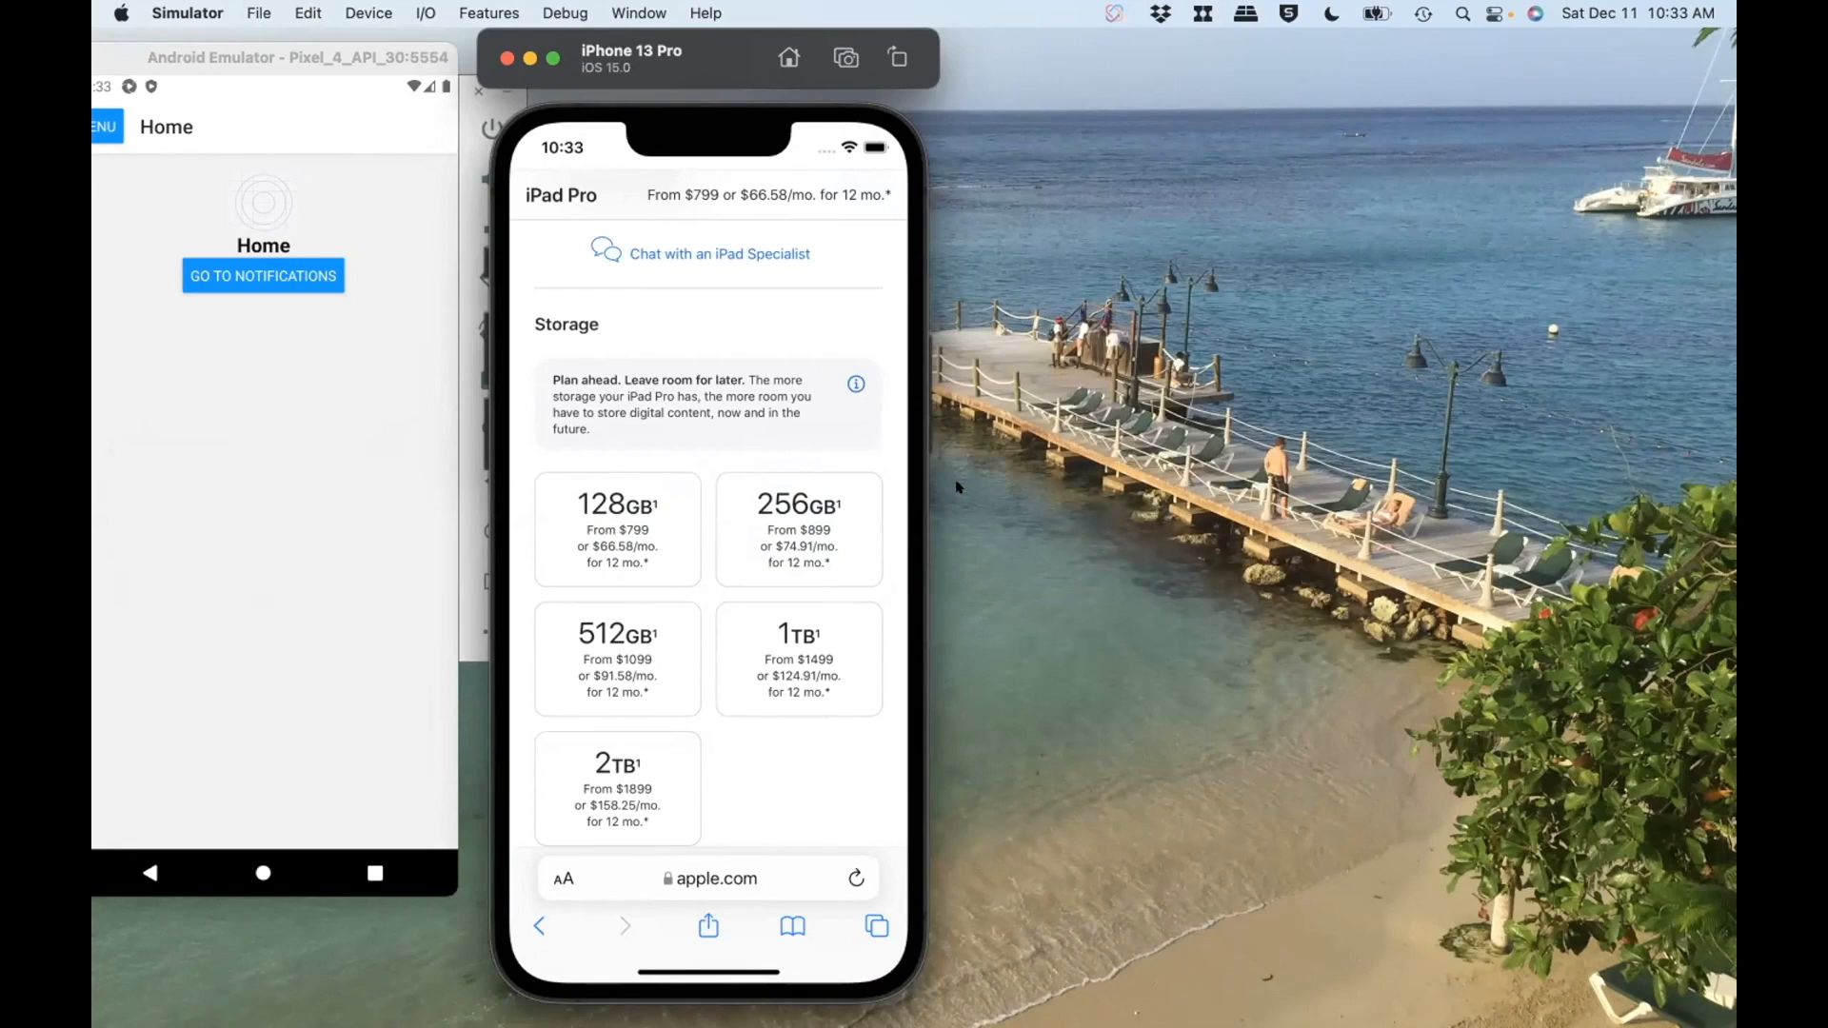
left_click(979, 487)
Step: Launch Android Studio from the Developer Tools app folder and open its AVD Manager
key("F4")
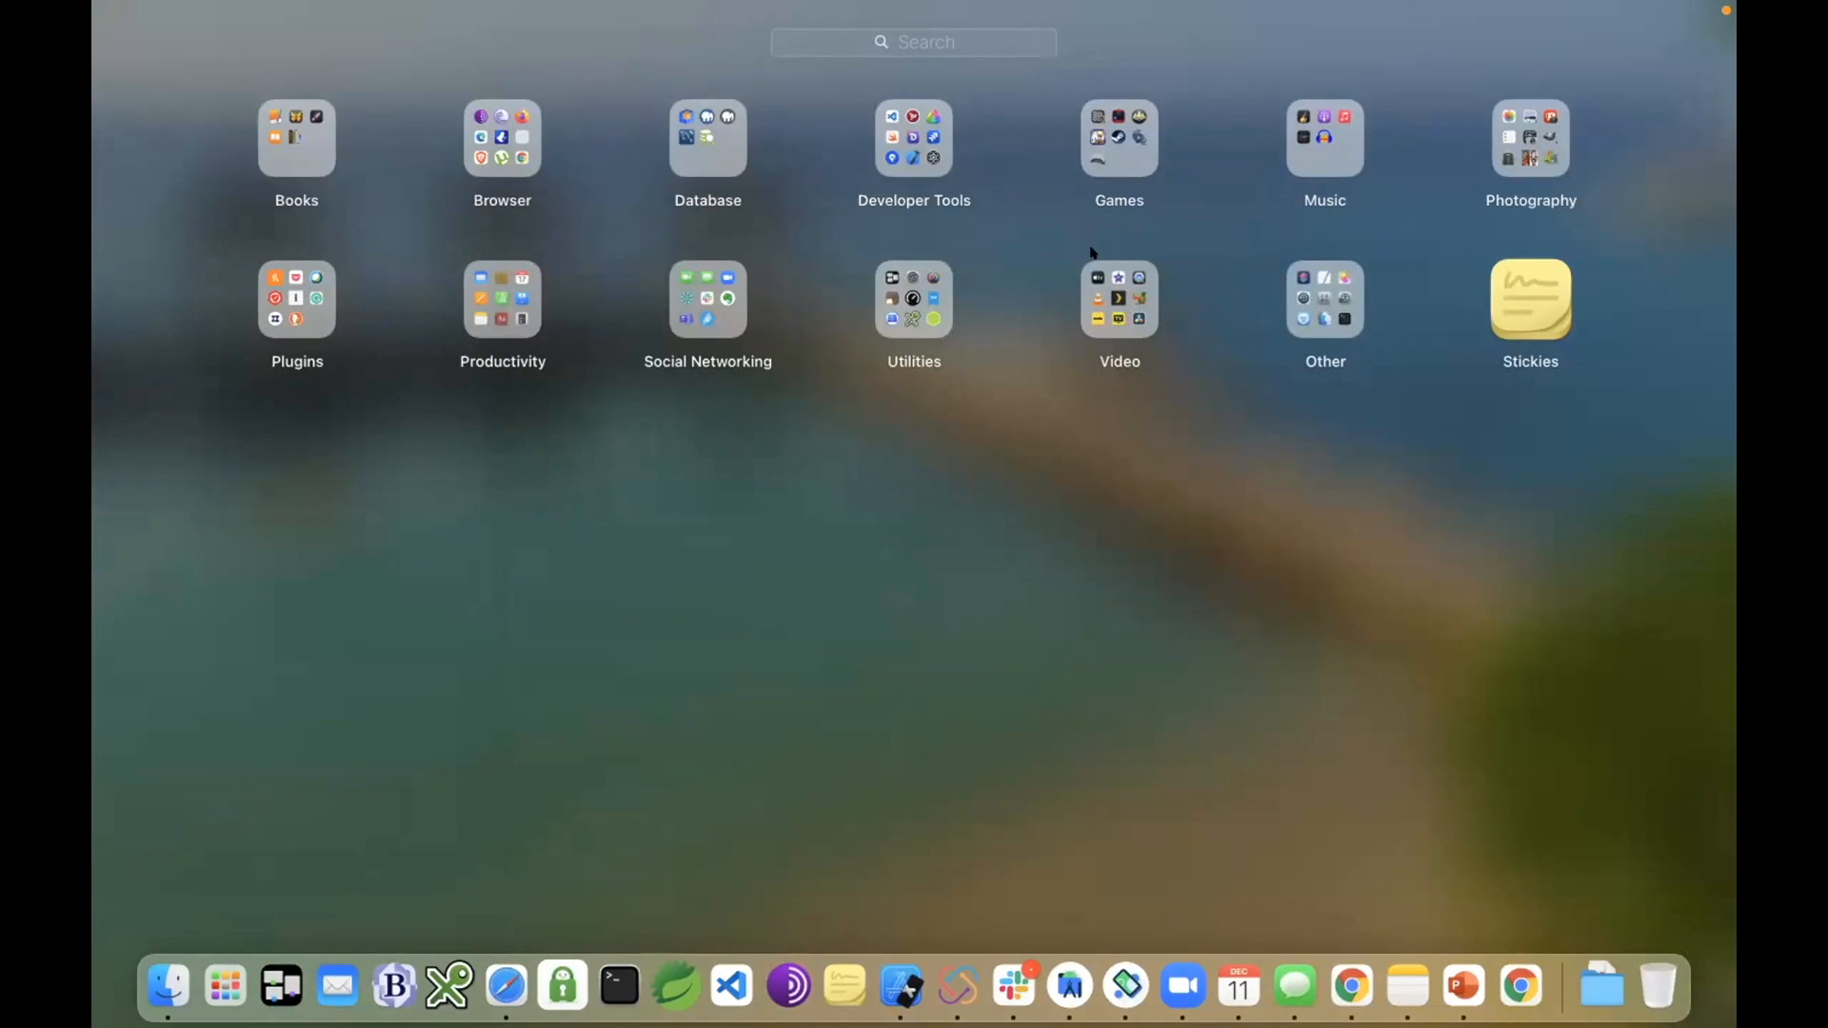
left_click(944, 143)
left_click(1527, 585)
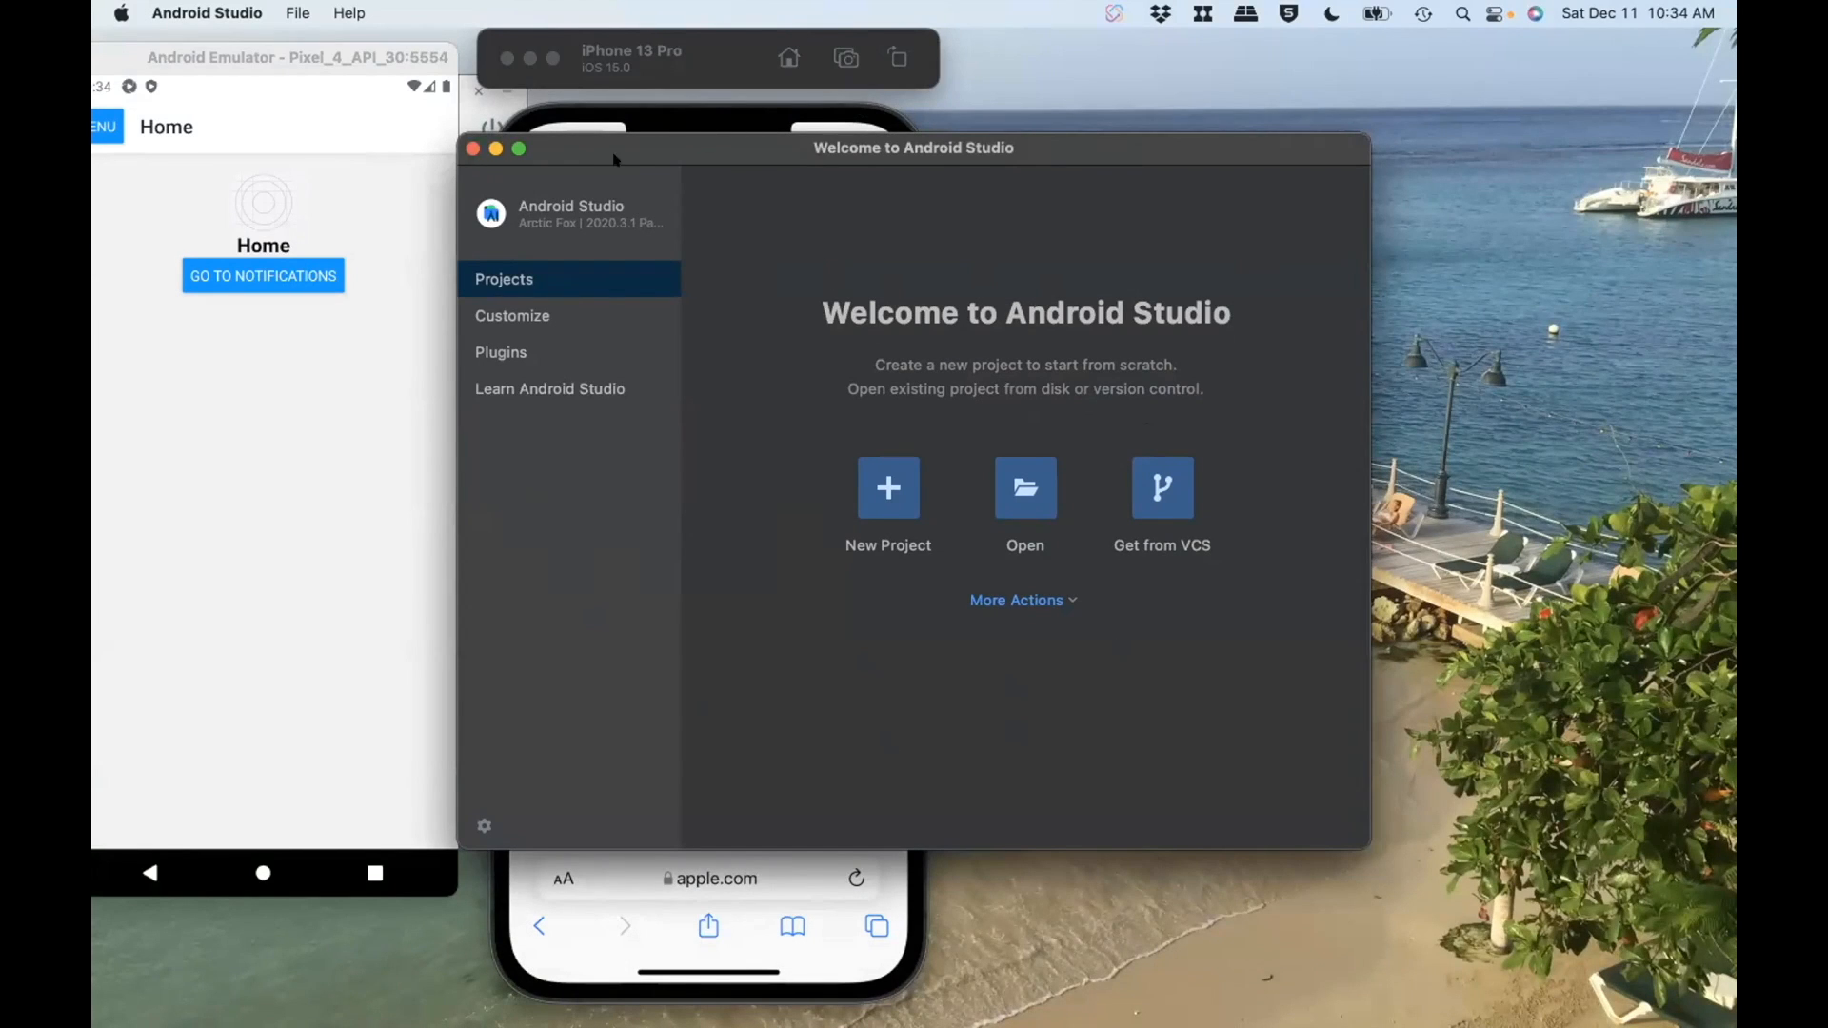
left_click(1058, 601)
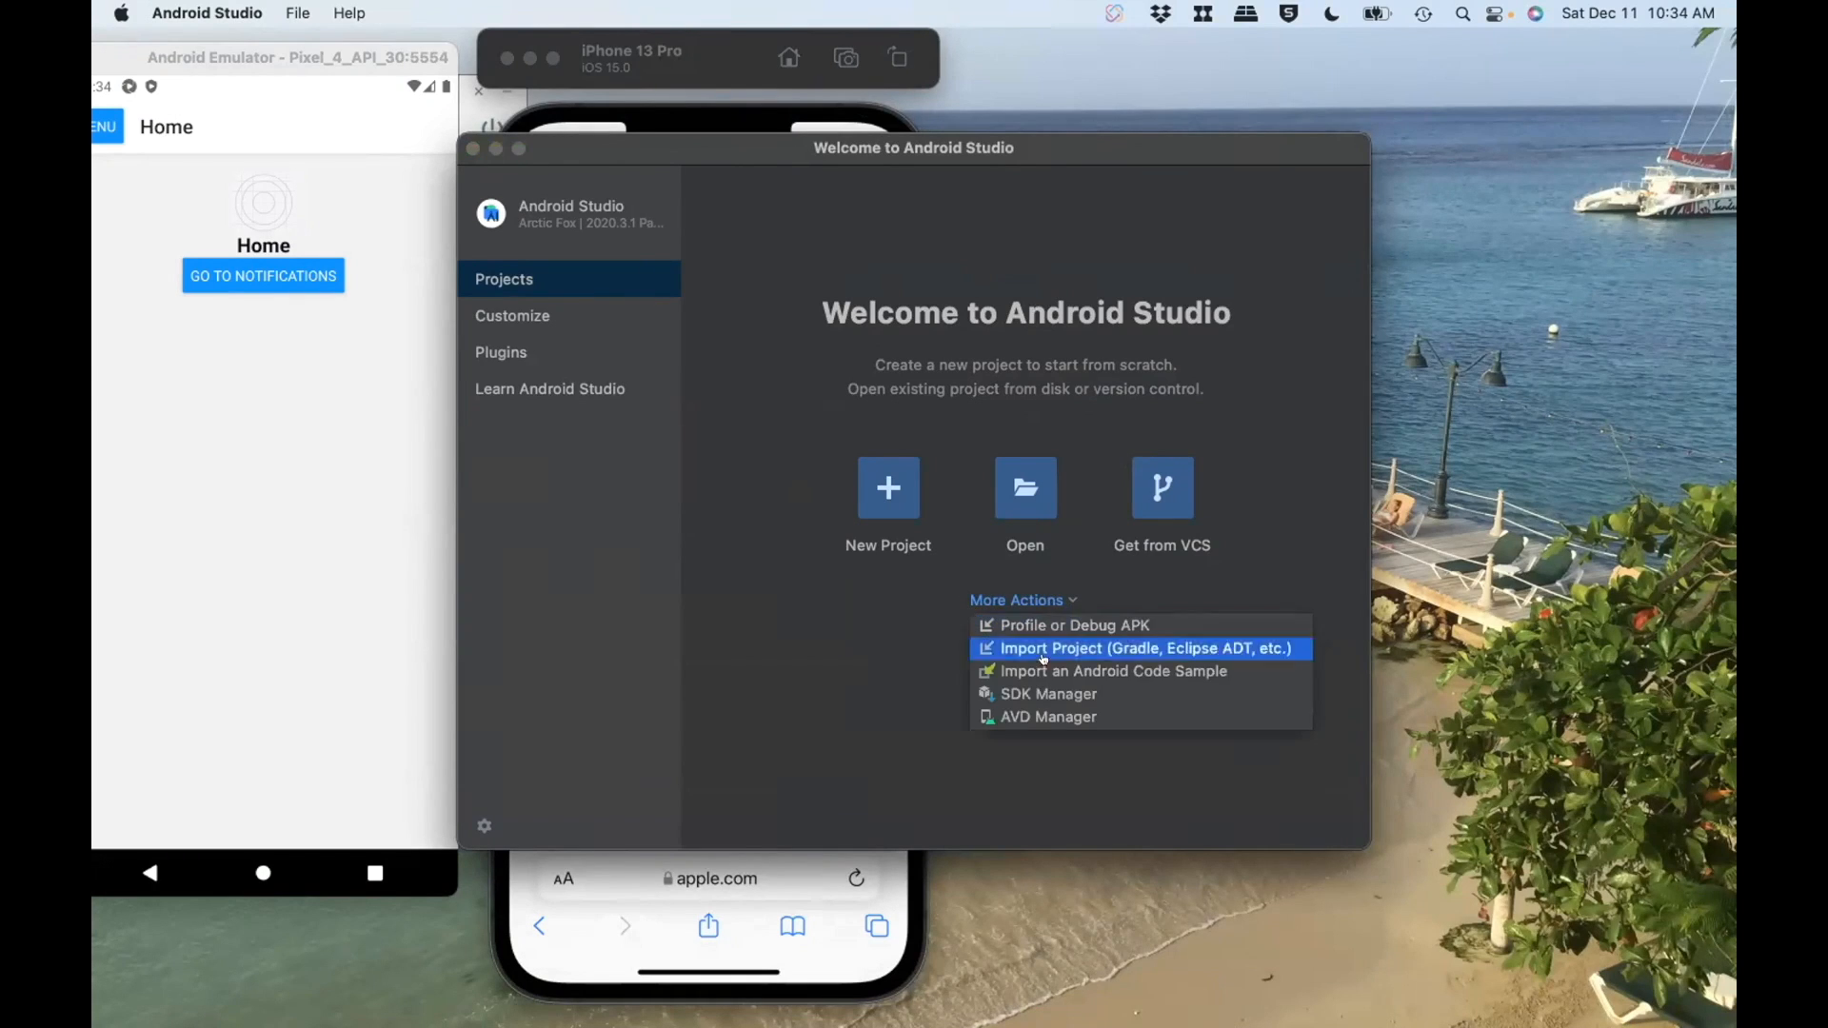
left_click(1059, 715)
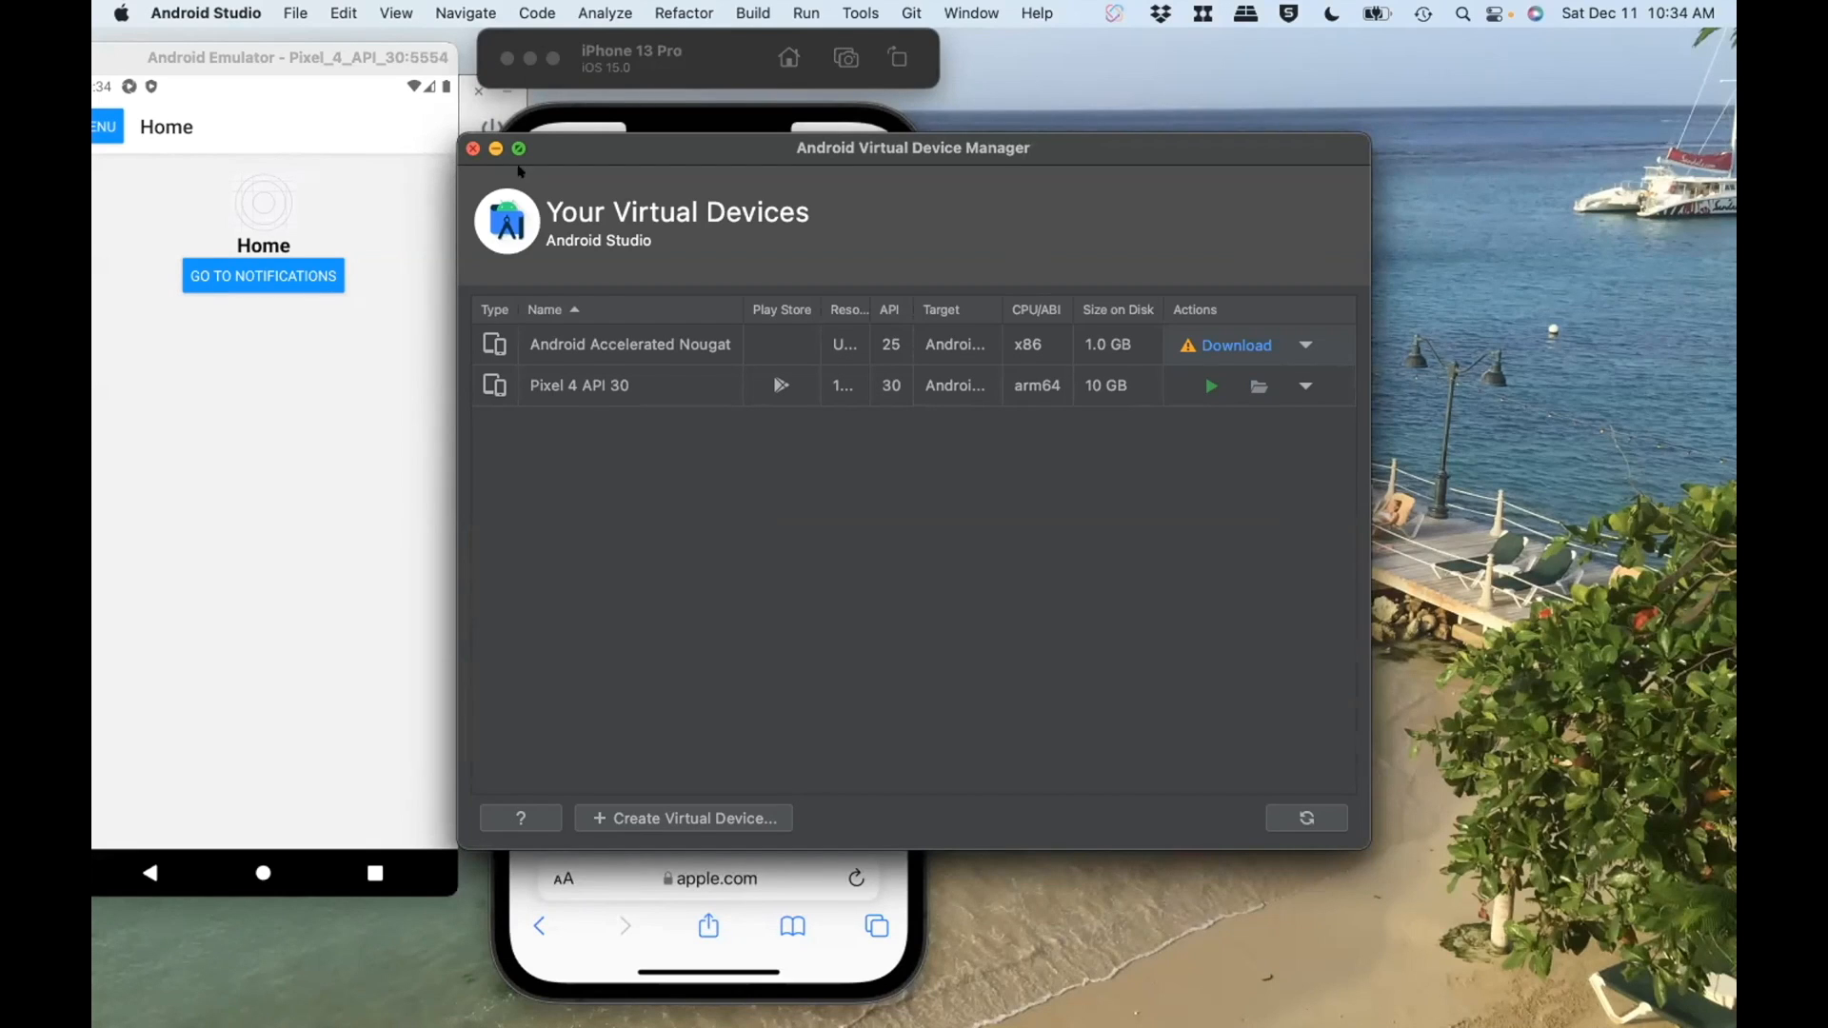
Step: Minimize the virtual device manager and the Android Studio welcome window, and switch back to the iPhone simulator
left_click(496, 150)
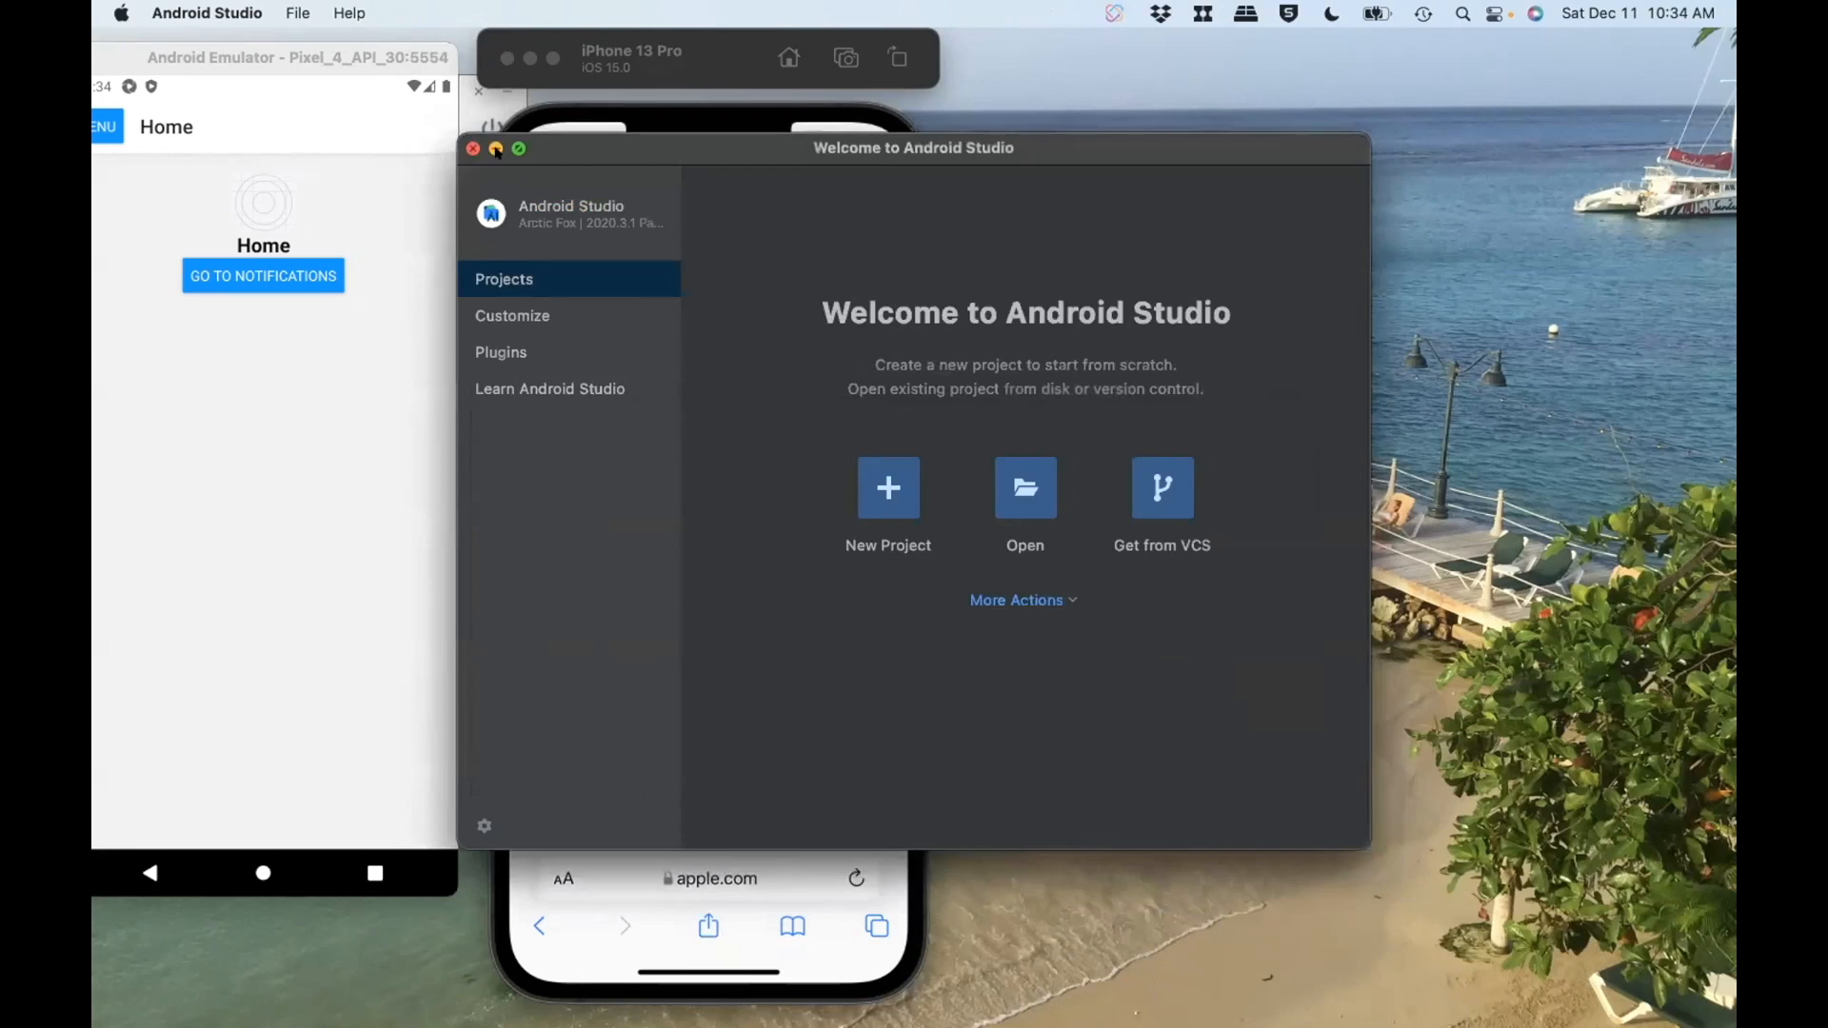
left_click(494, 147)
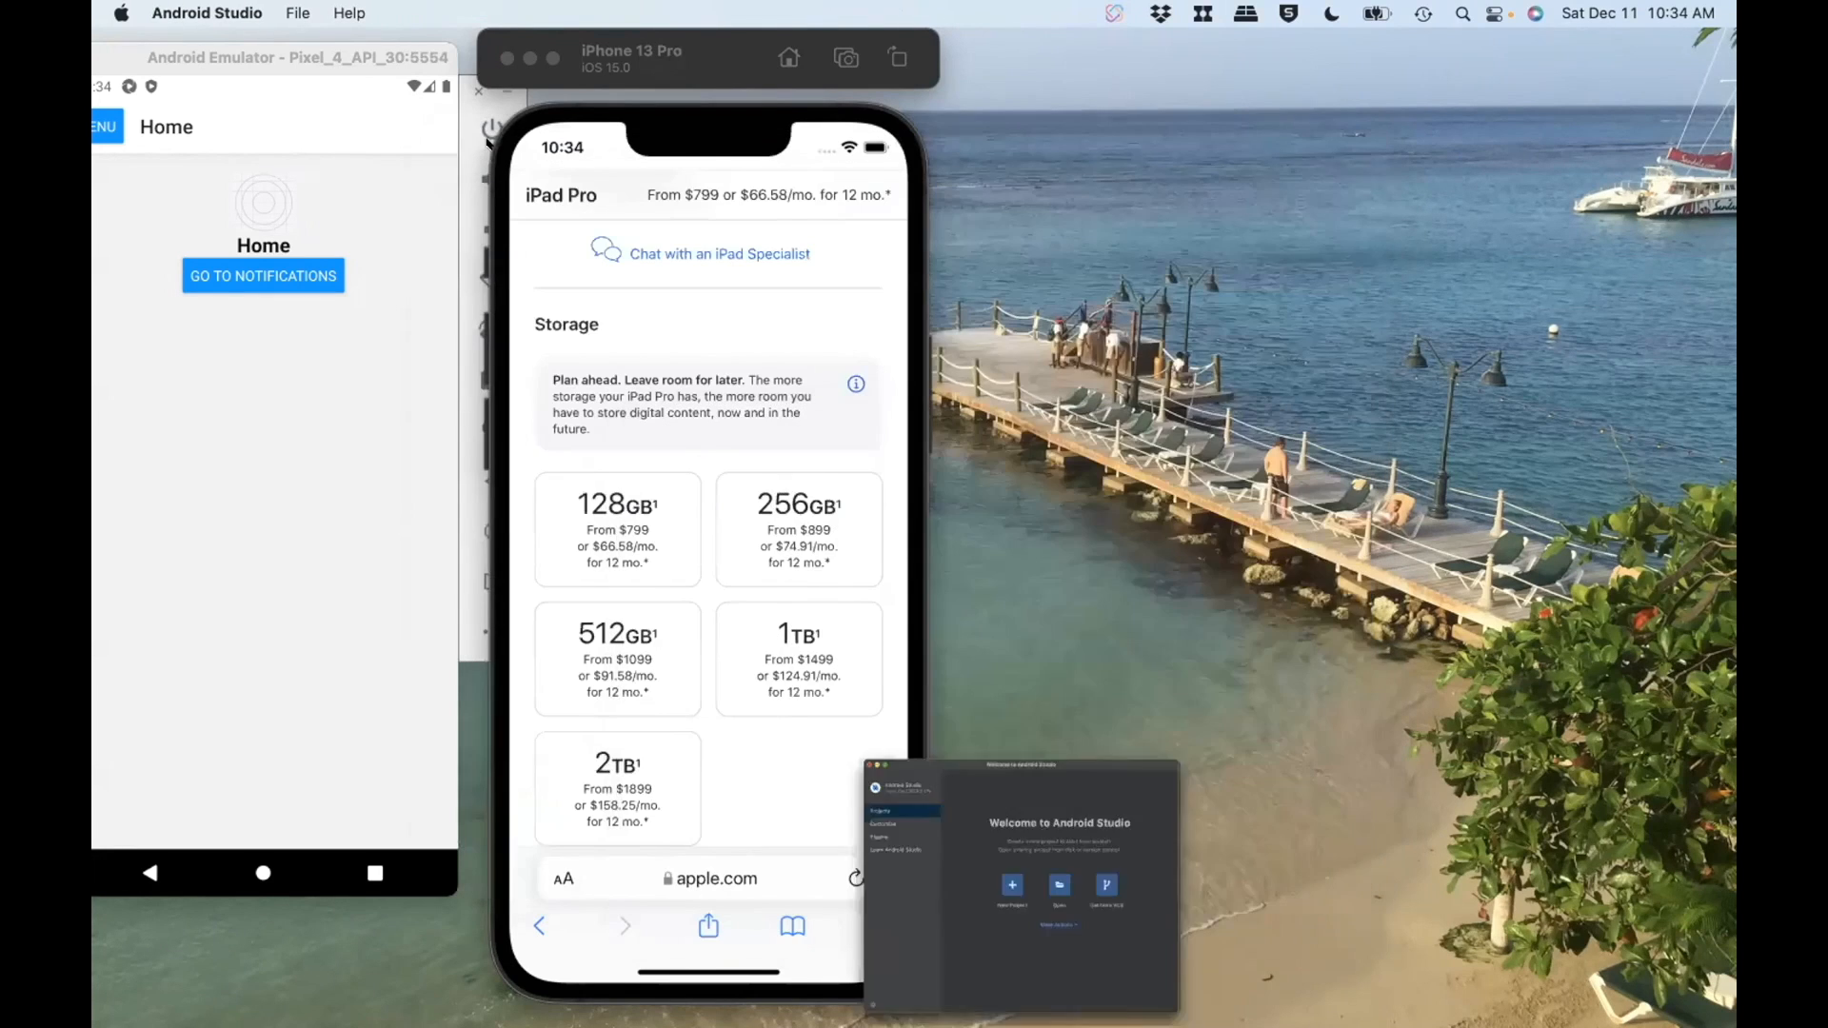
left_click(611, 102)
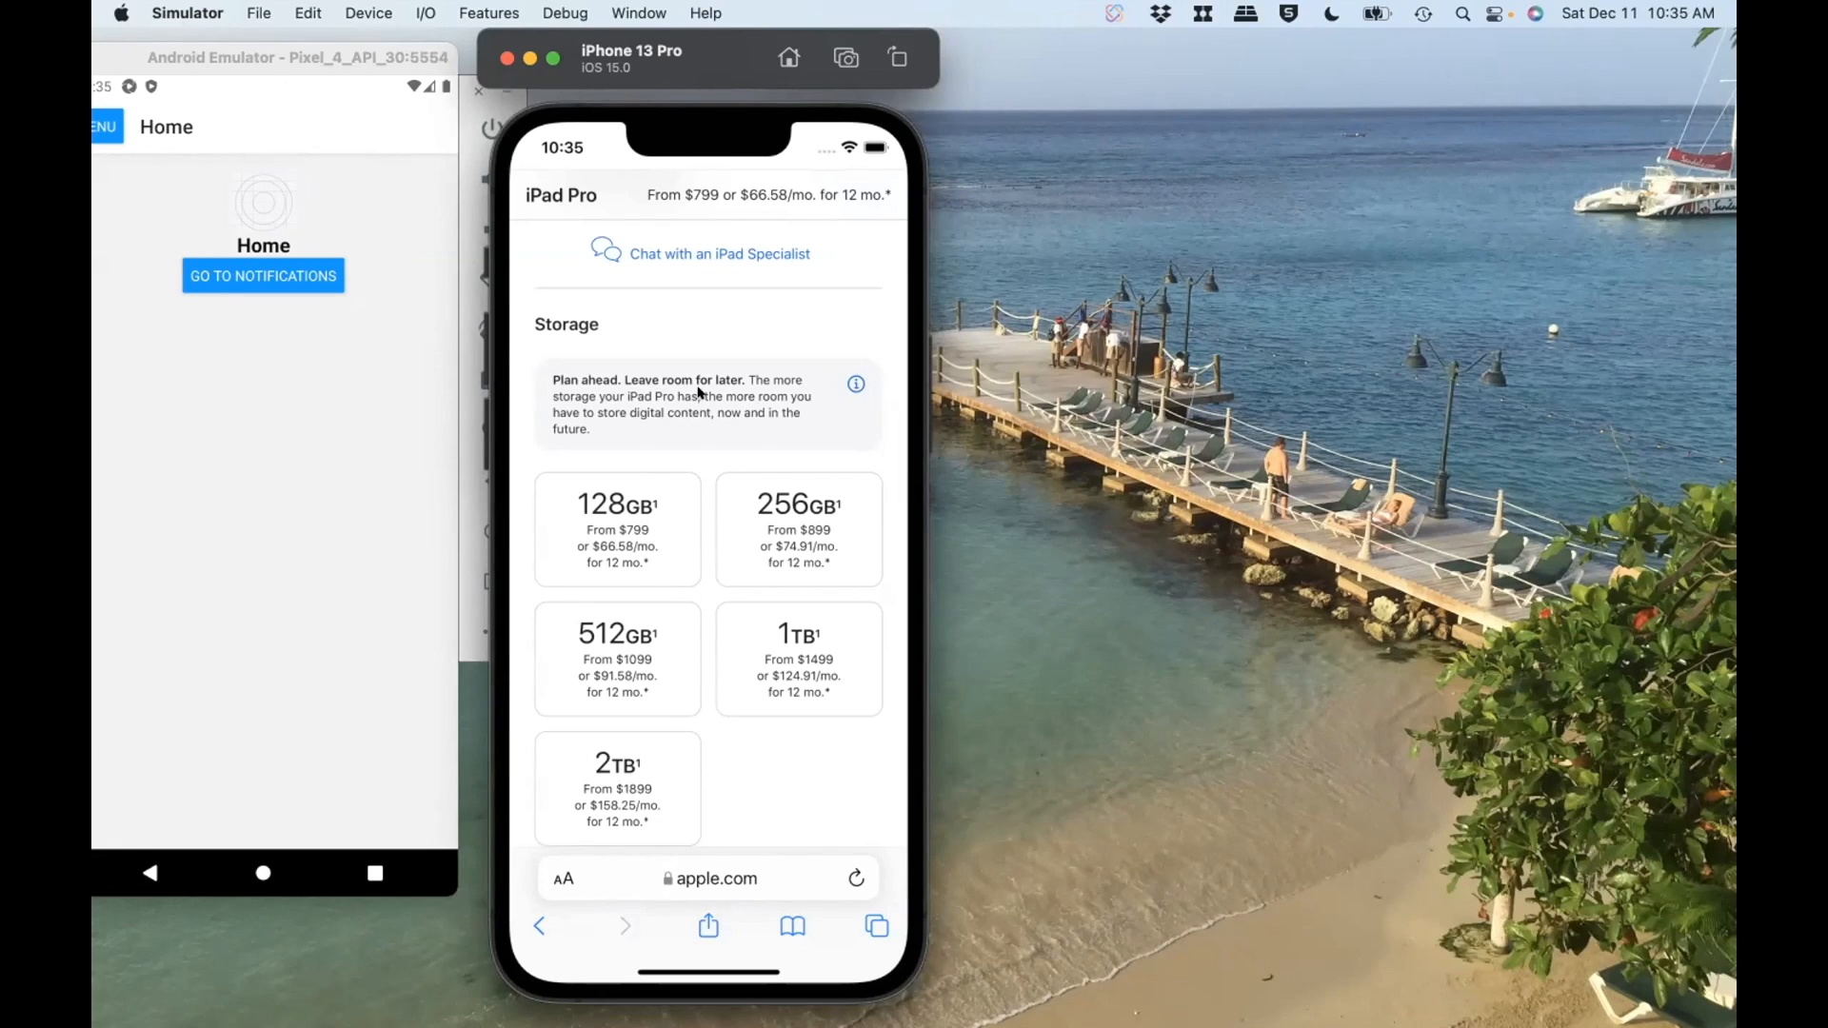
Step: Switch to Safari with the TestProject tests list and fit its window beside the two simulators
mouse_move(838, 1016)
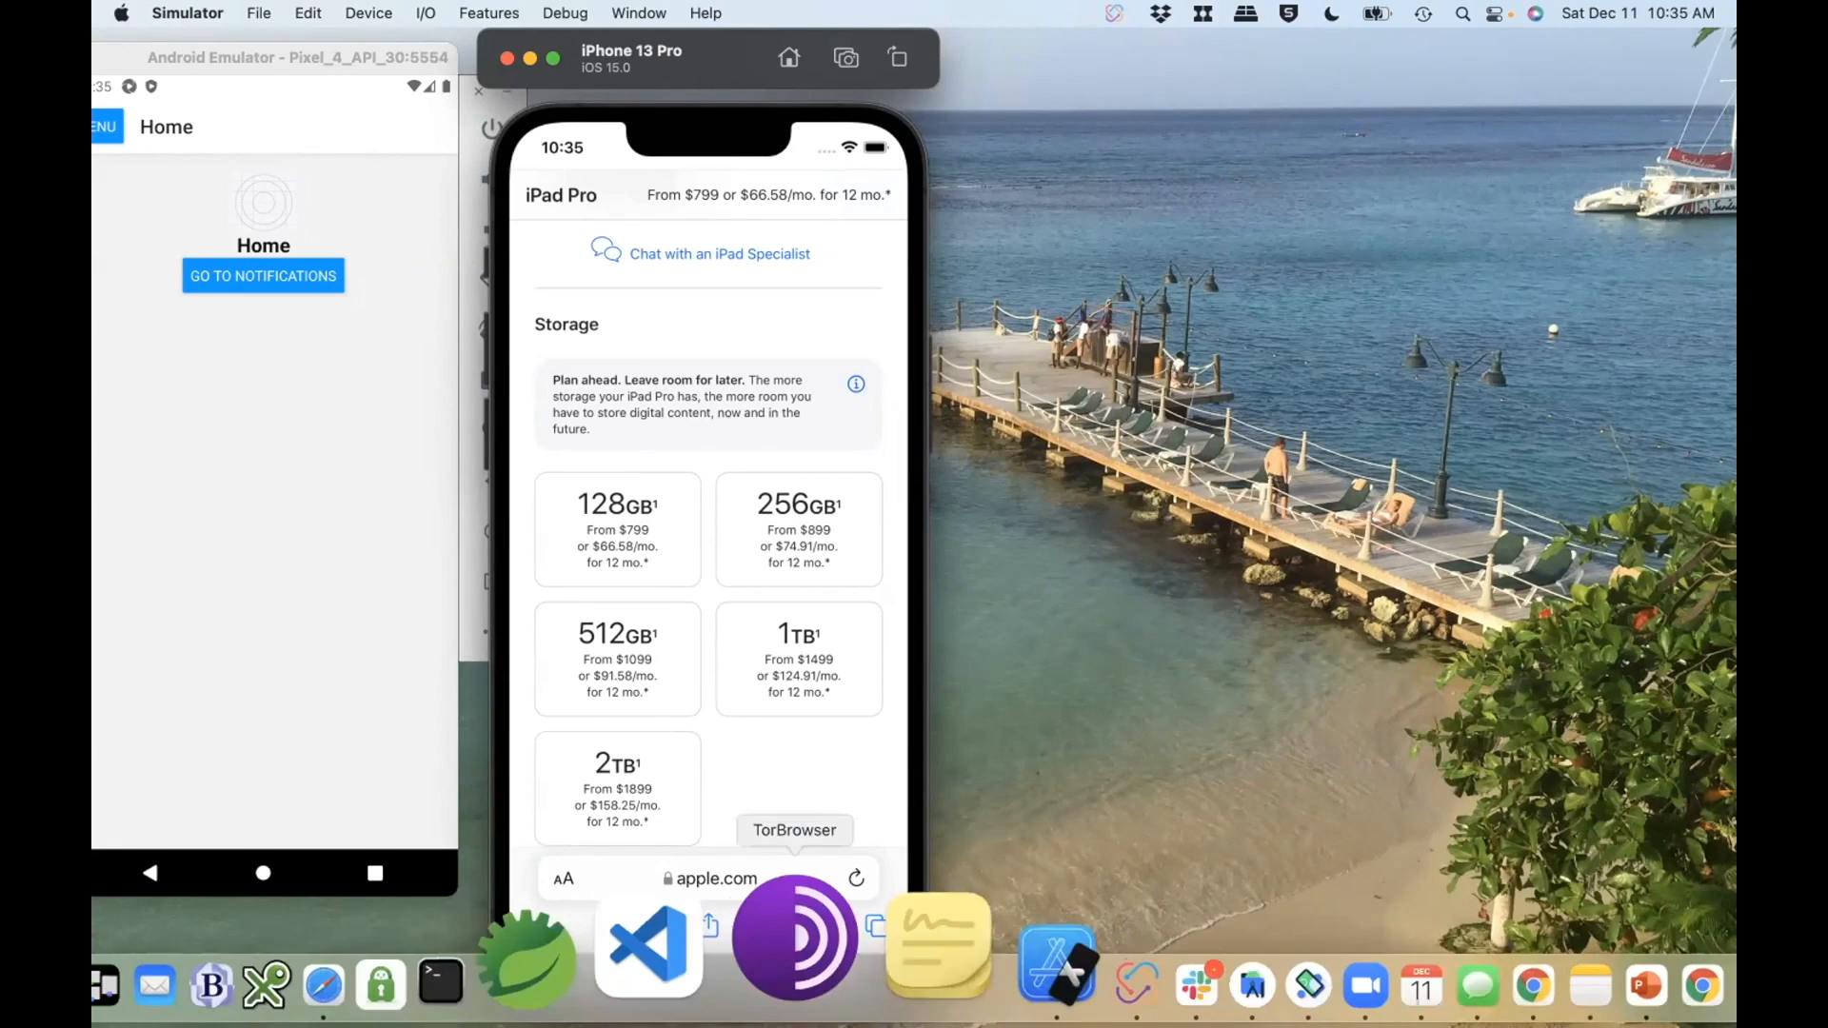
left_click(481, 990)
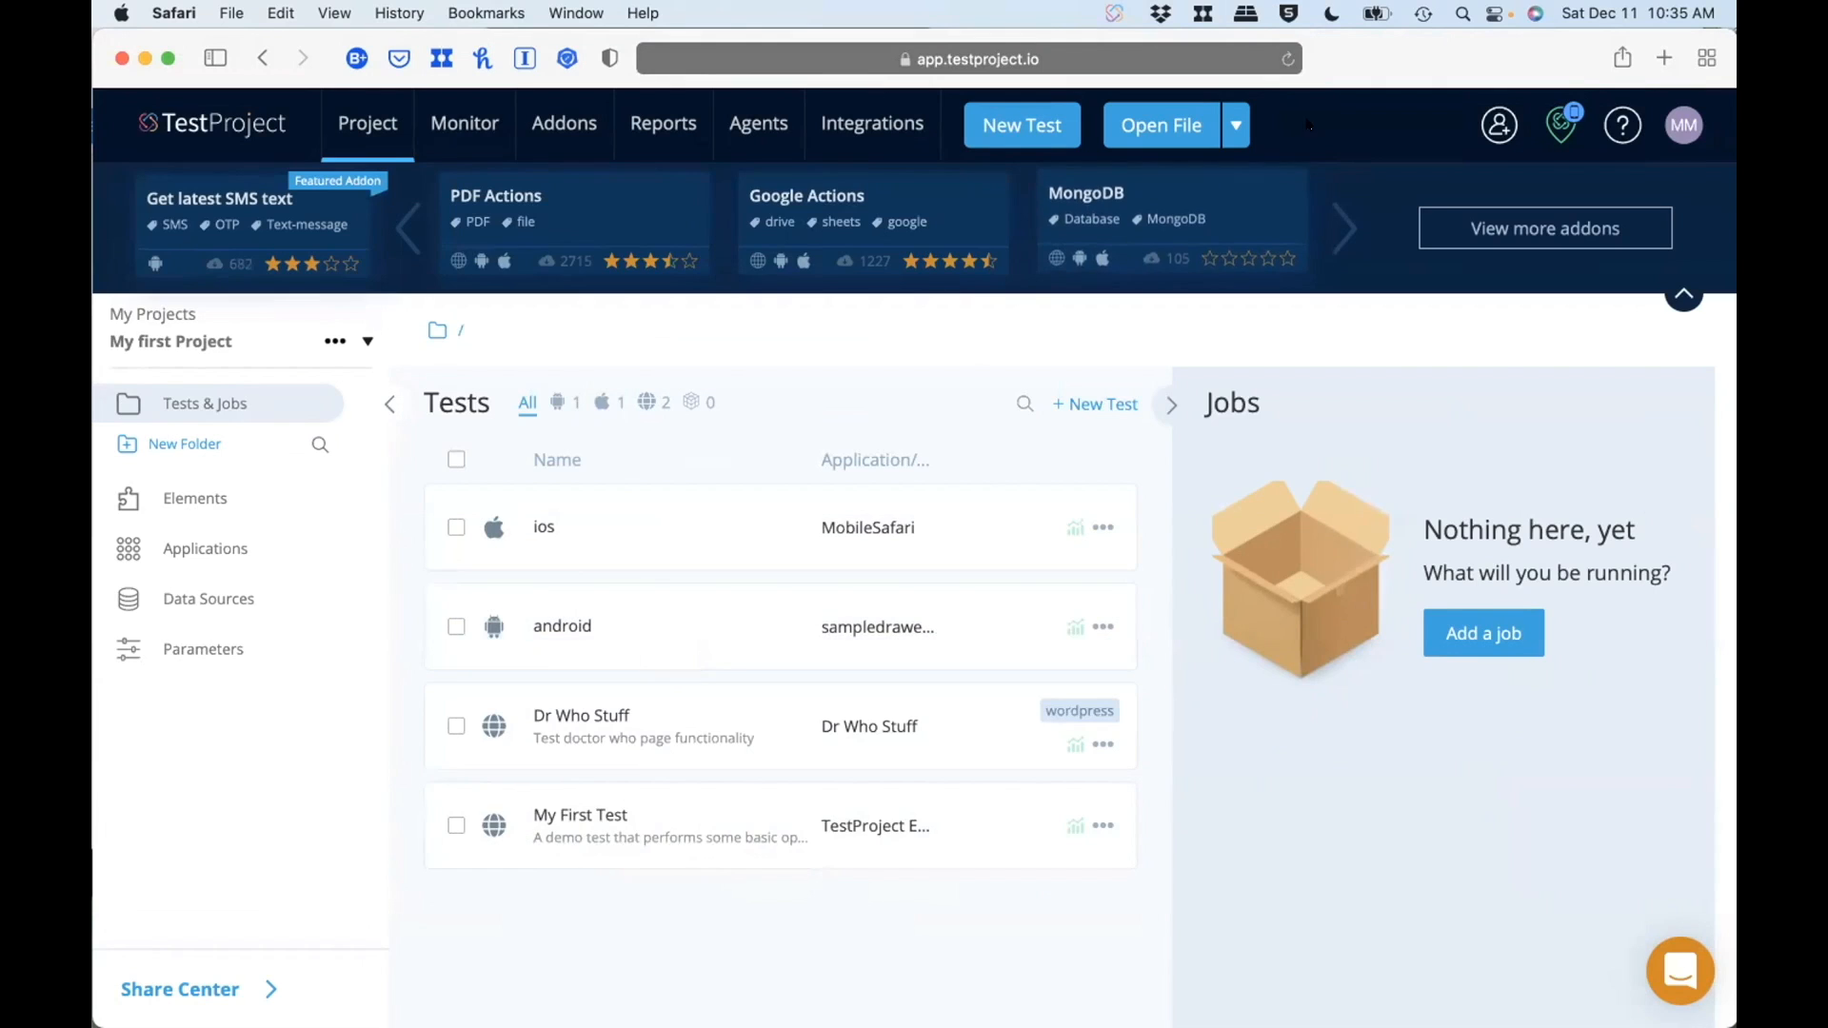
left_click_drag(1379, 38, 1734, 278)
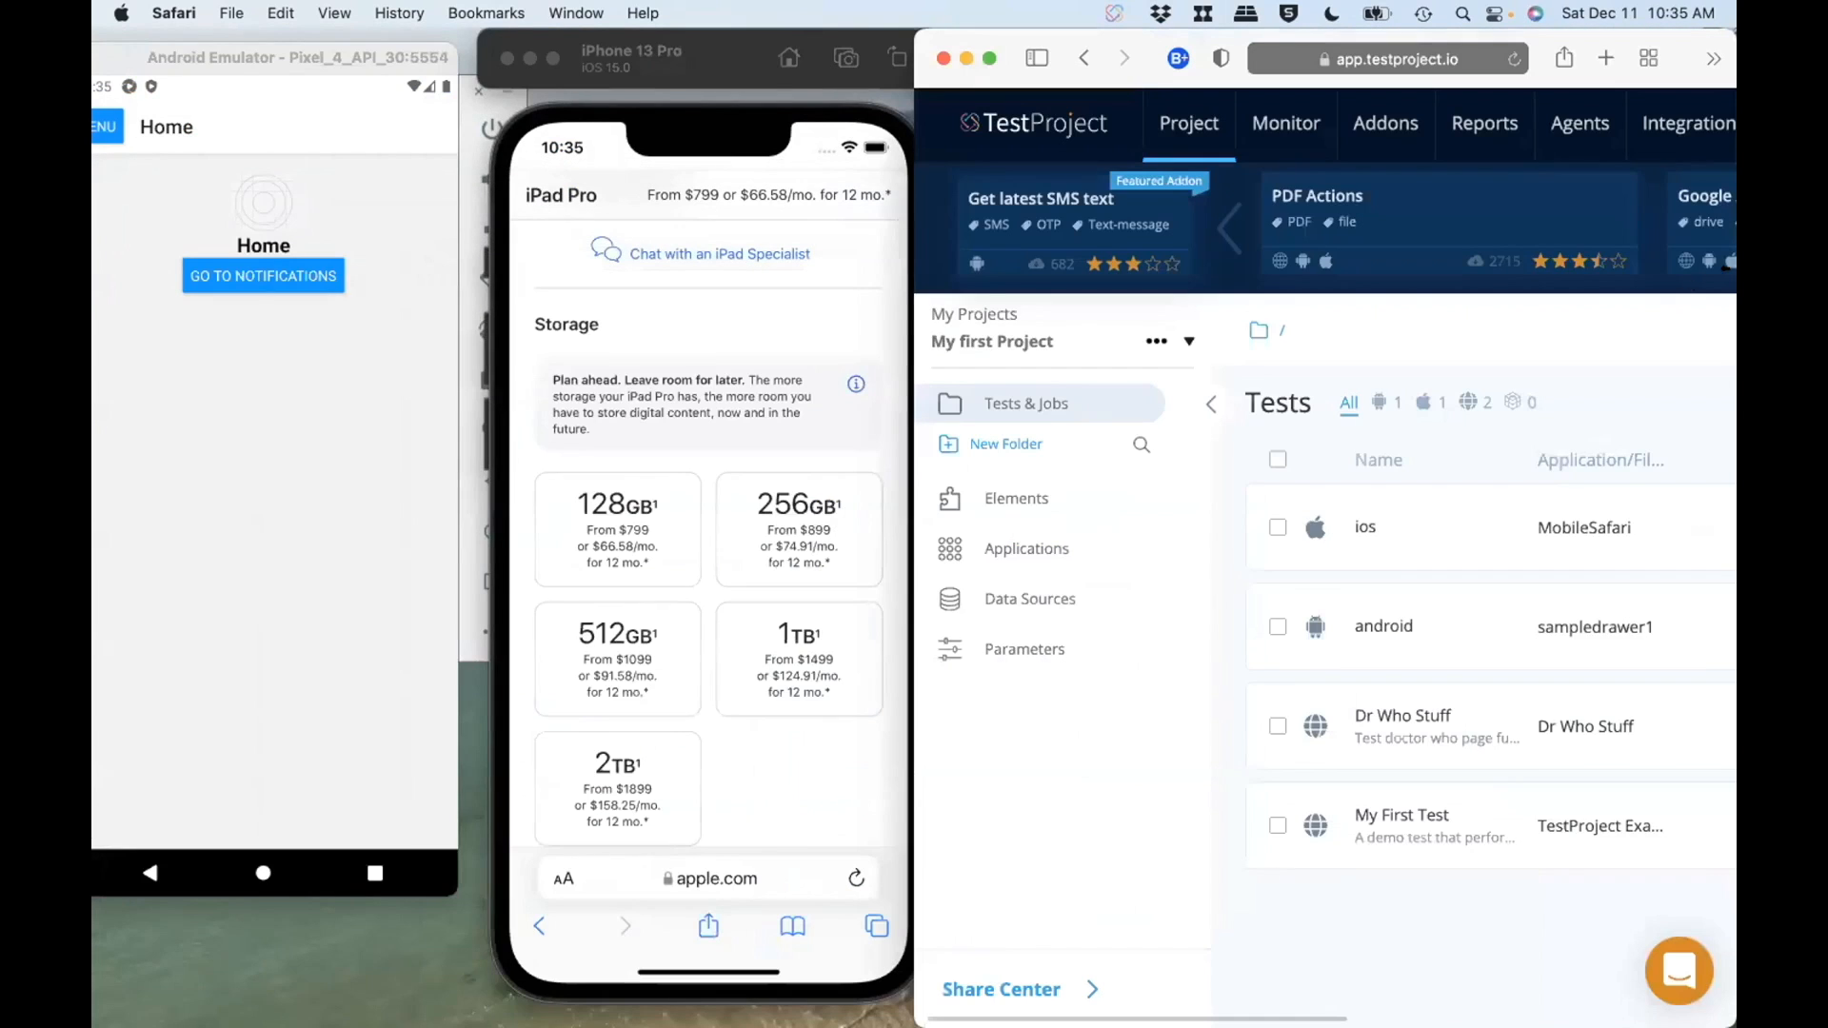
scroll(1328, 576, "right", 1)
mouse_move(1516, 512)
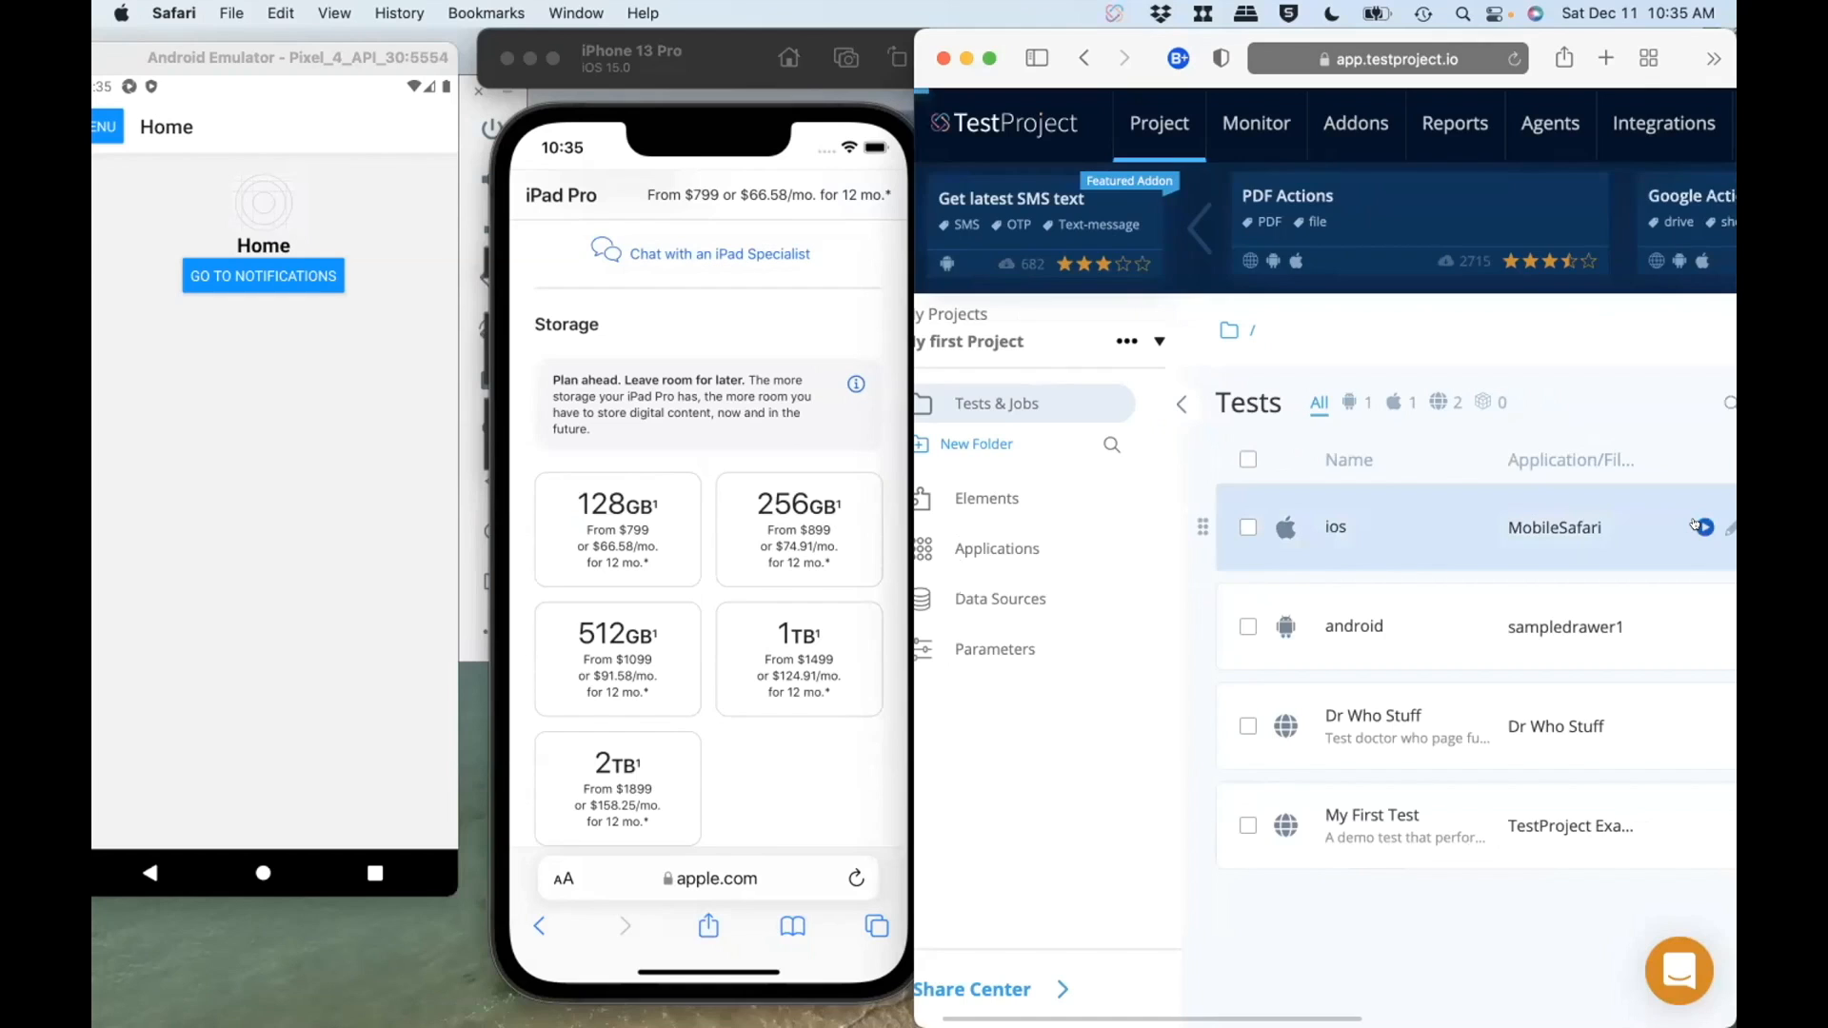
Step: Set up a run of the ios test with My First Agent and the IPhone 13 Pro as target device
left_click(1701, 526)
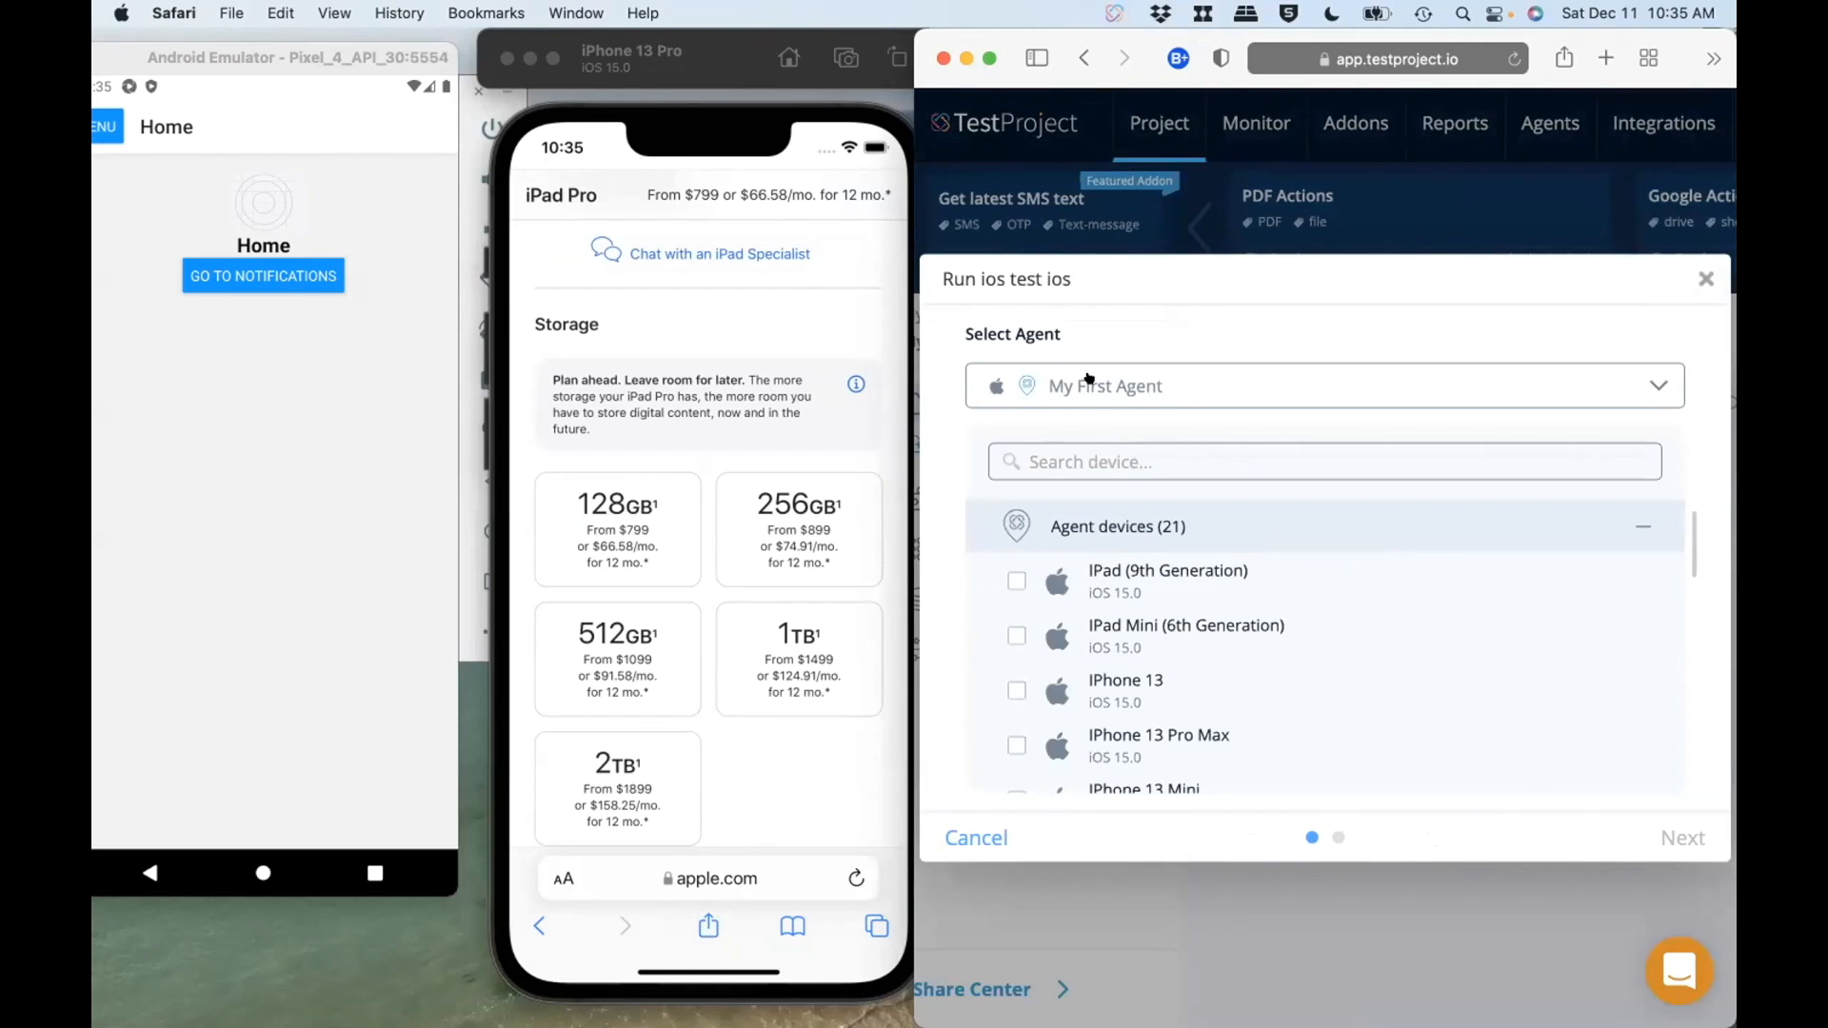
left_click(1142, 382)
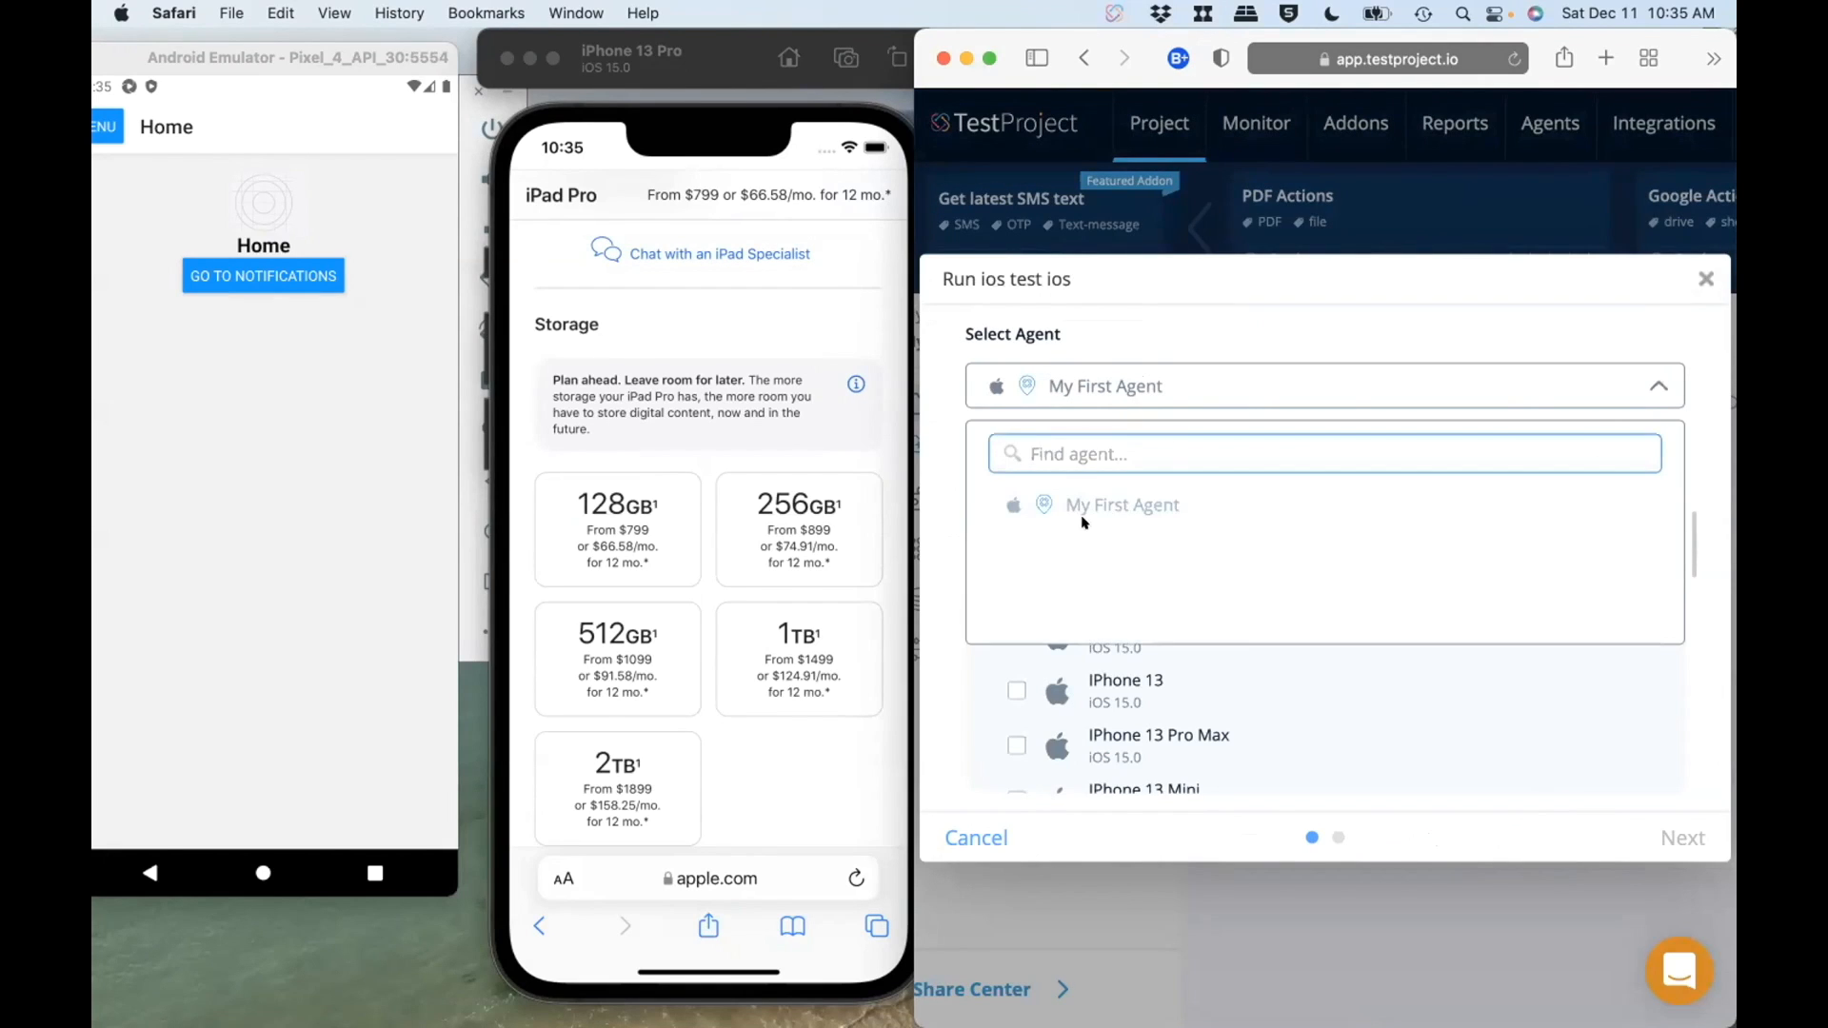
left_click(1231, 339)
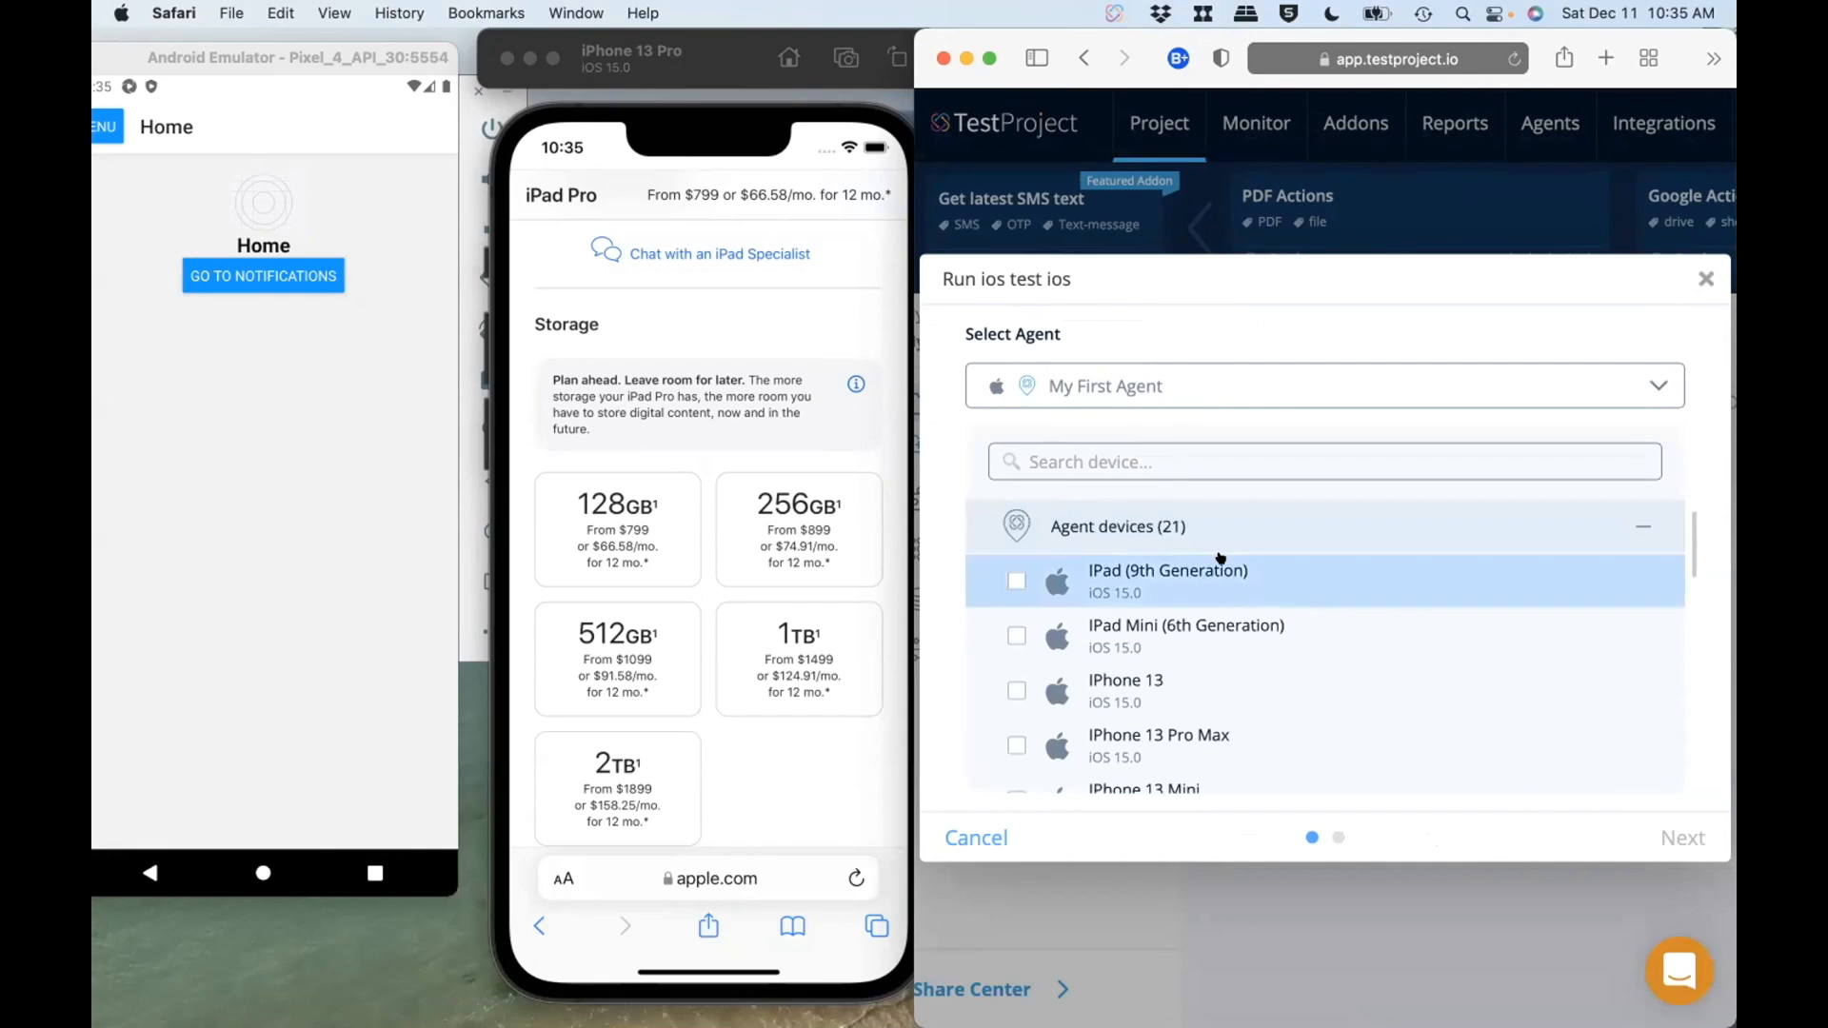
scroll(1095, 572, "down", 5)
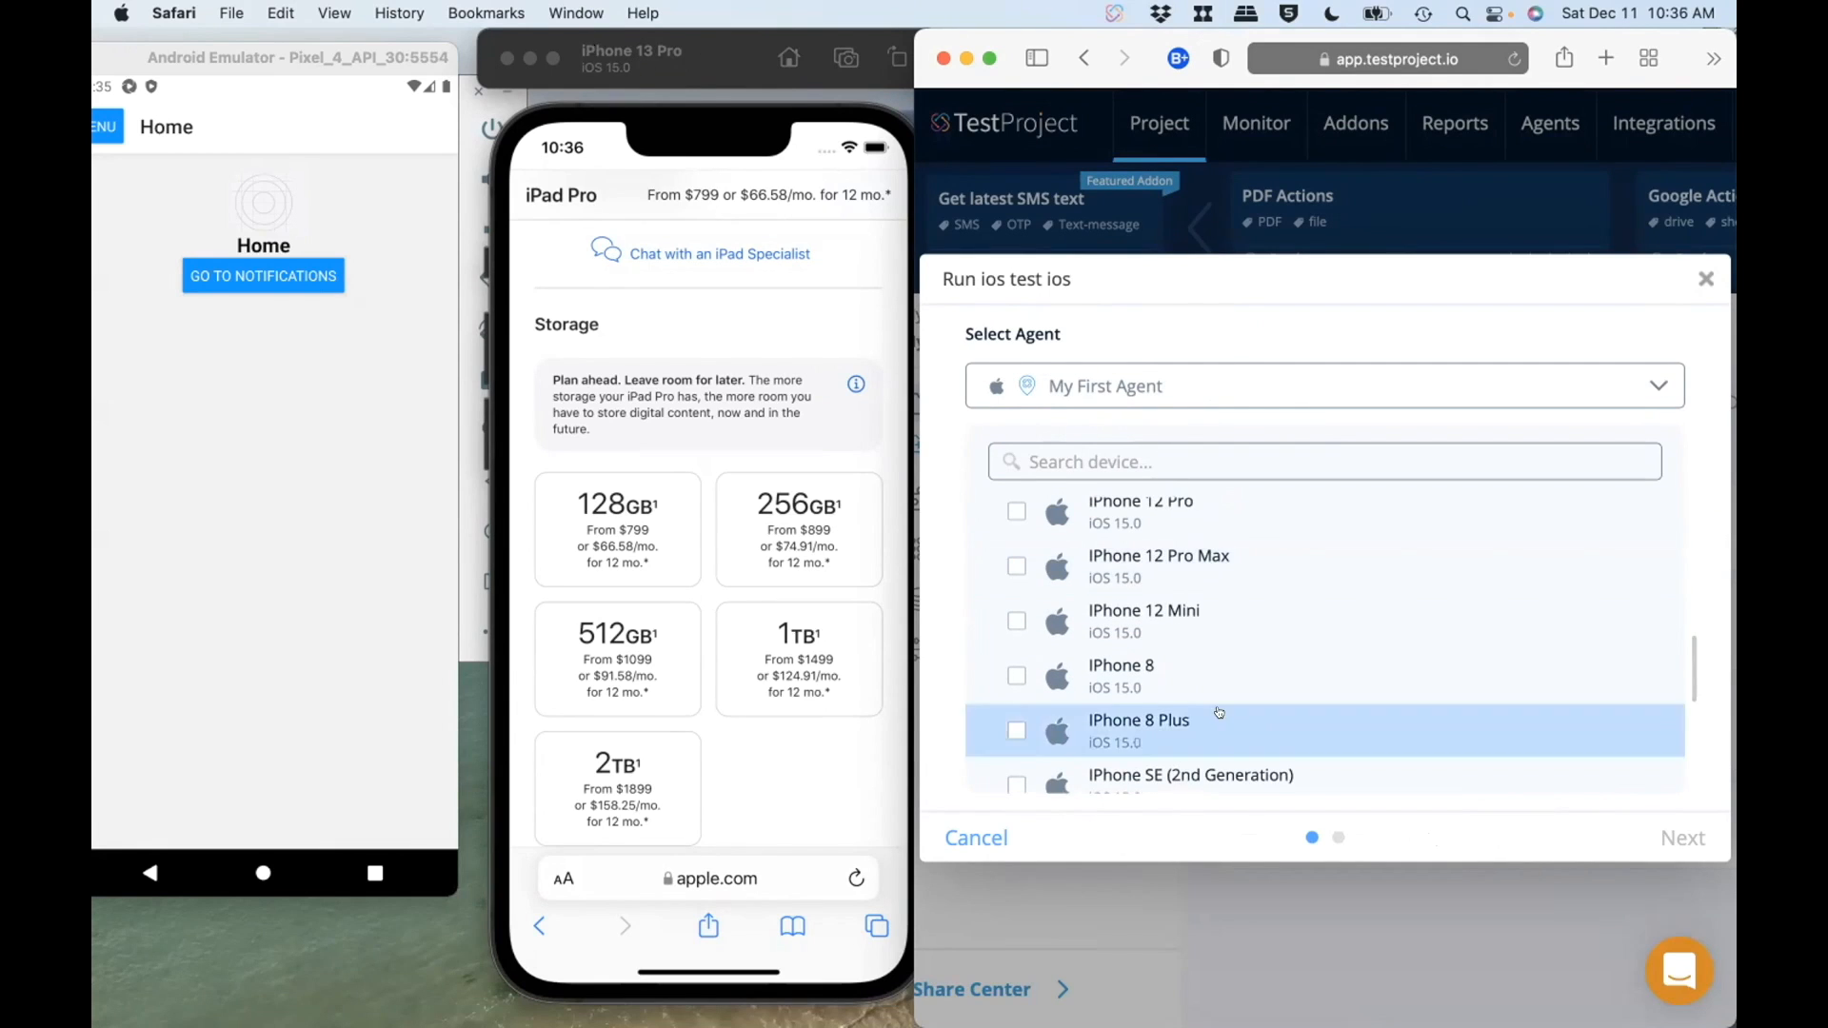
scroll(1207, 705, "down", 3)
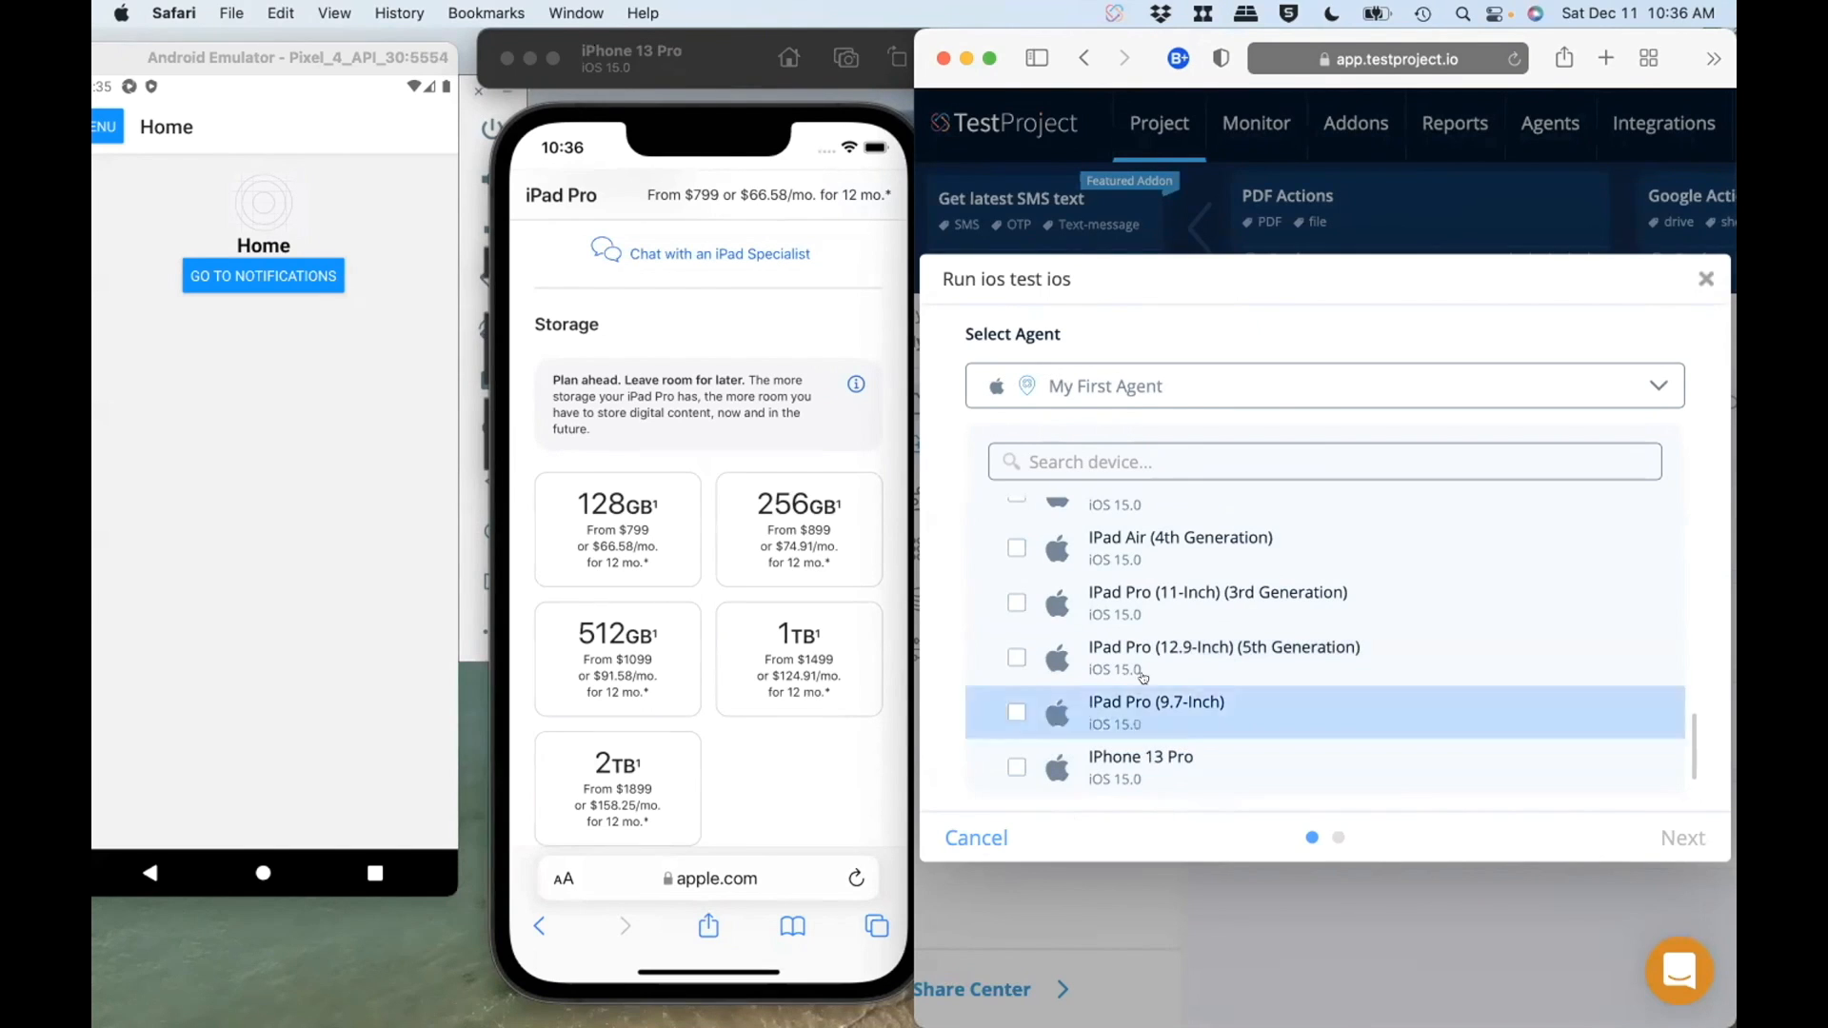
left_click(1012, 766)
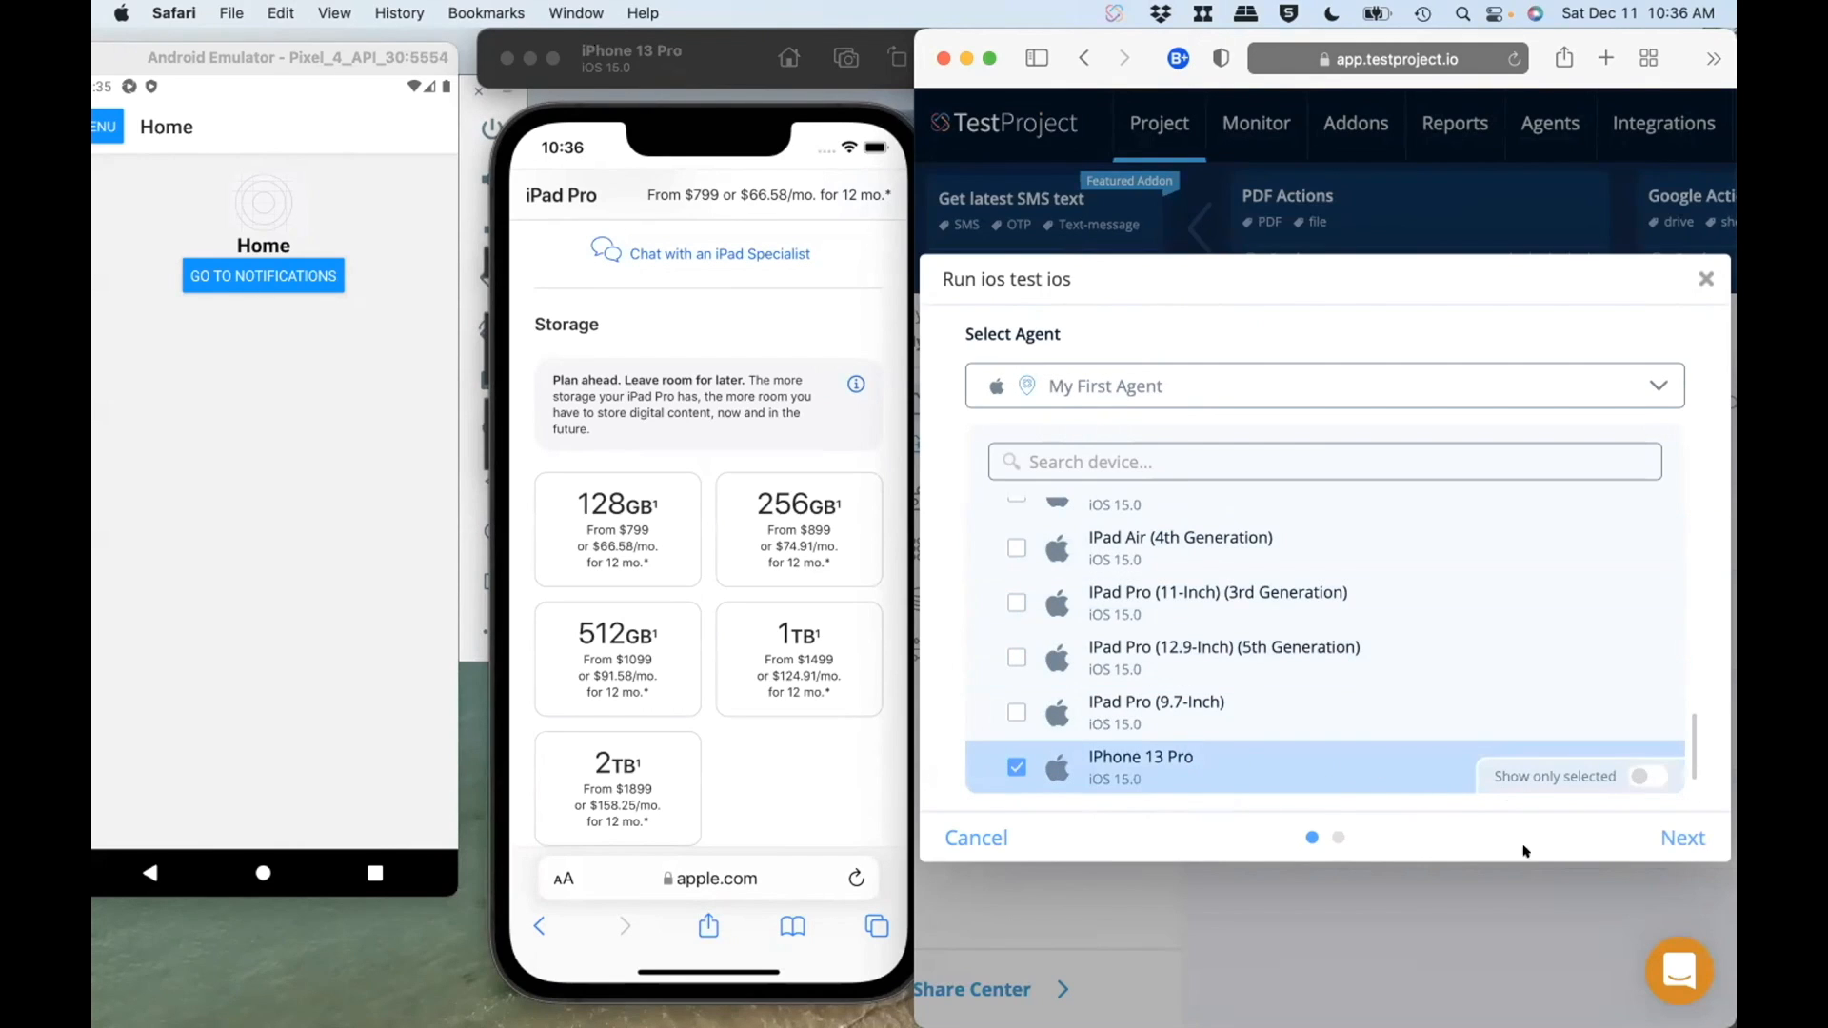
Step: Check the device choice with the selected-only filter, and run the ios test with Override default input parameters
left_click(1647, 776)
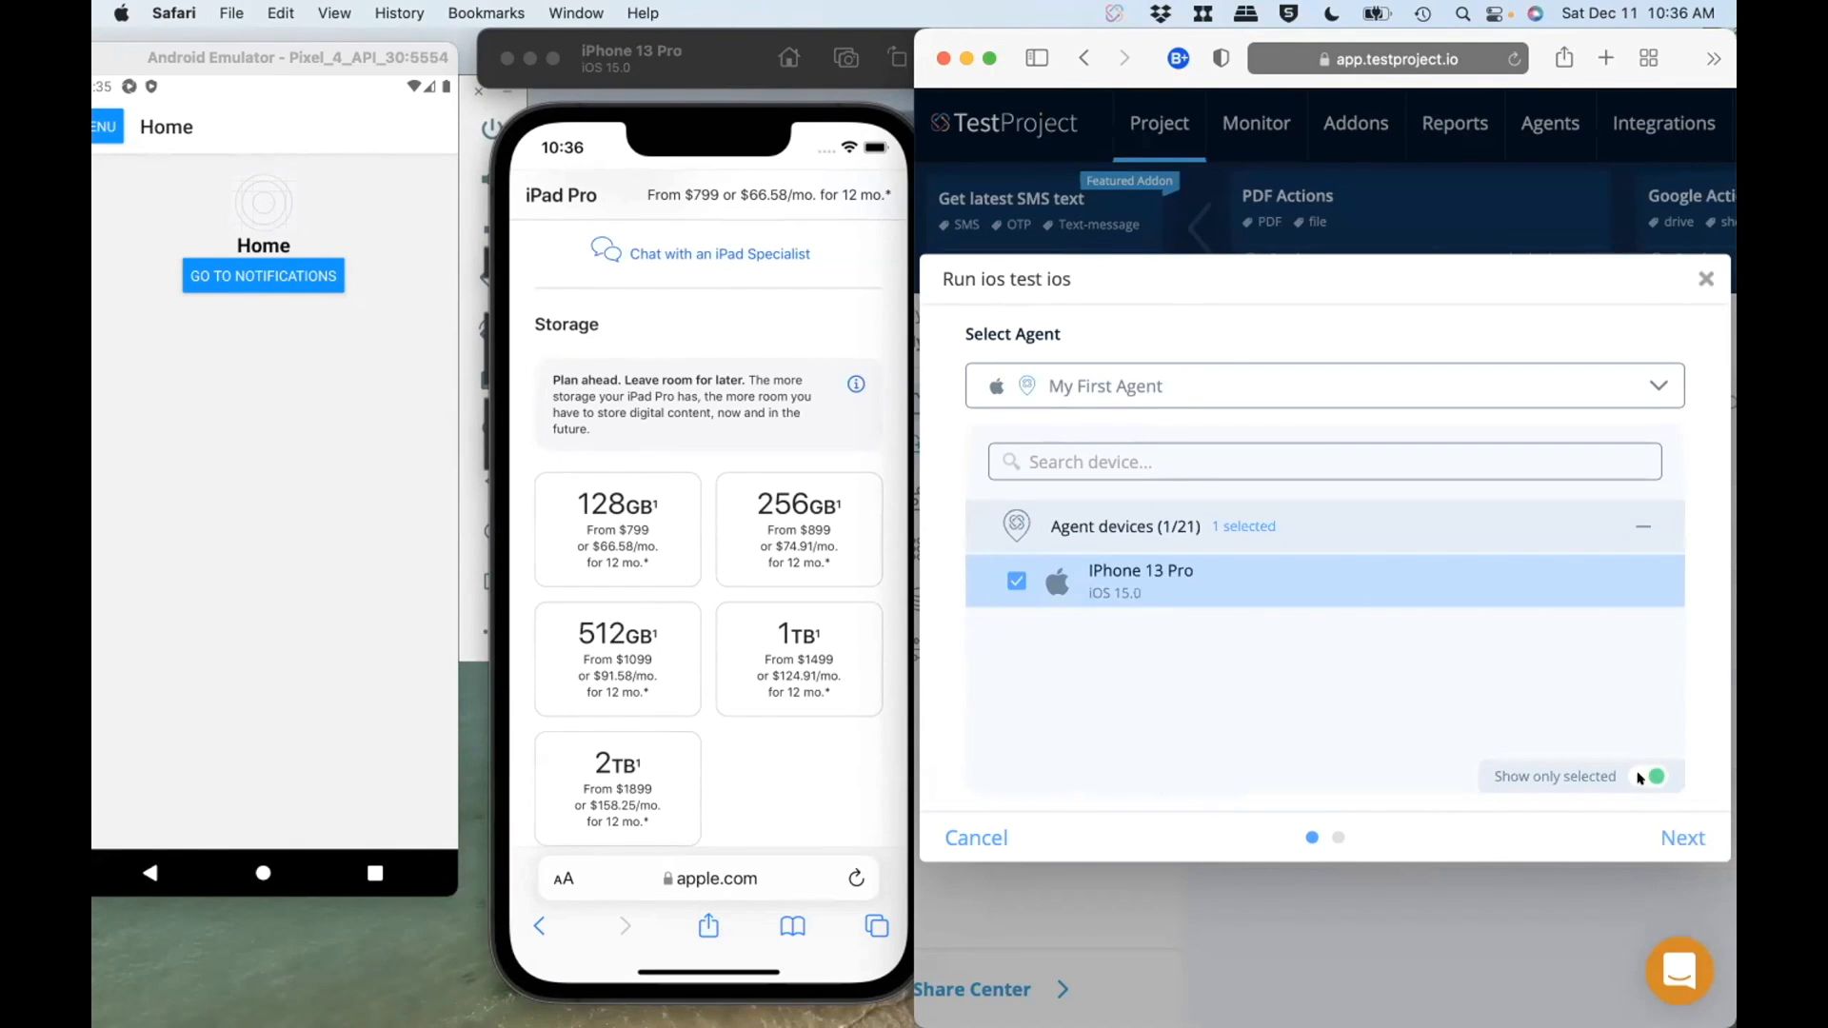
left_click(1641, 778)
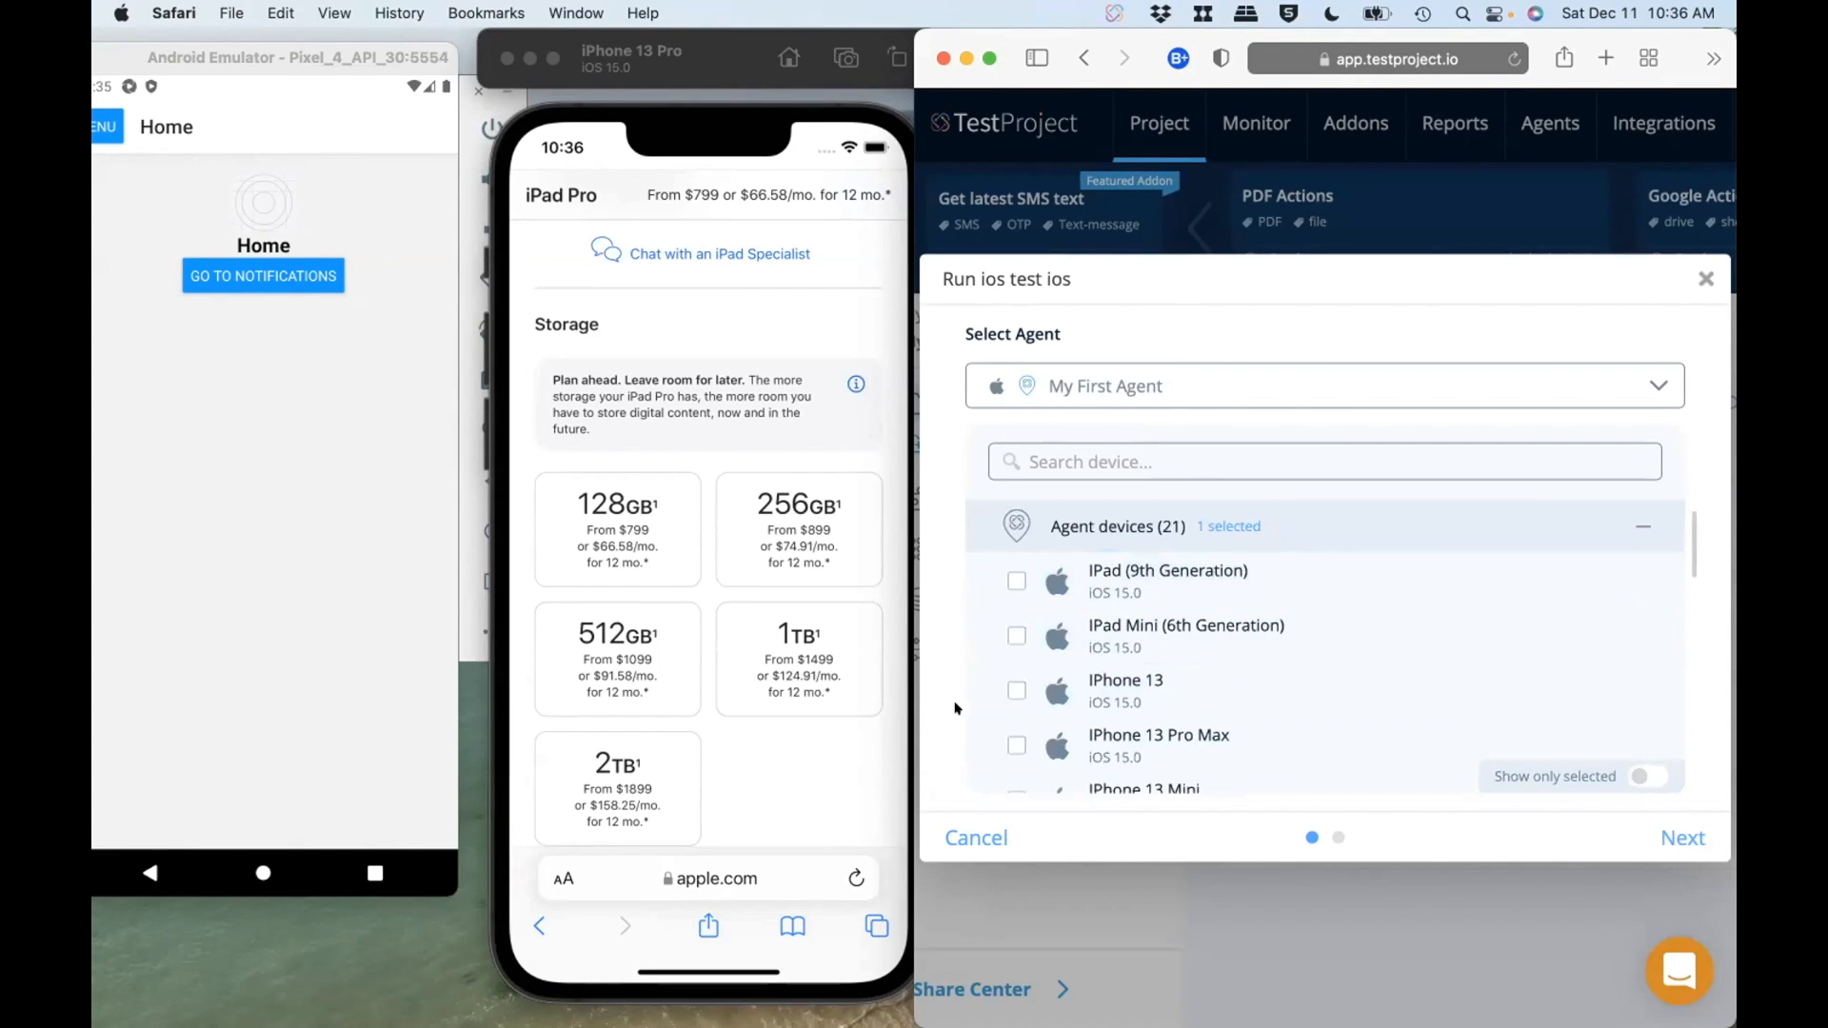
scroll(1333, 647, "down", 10)
left_click(1626, 838)
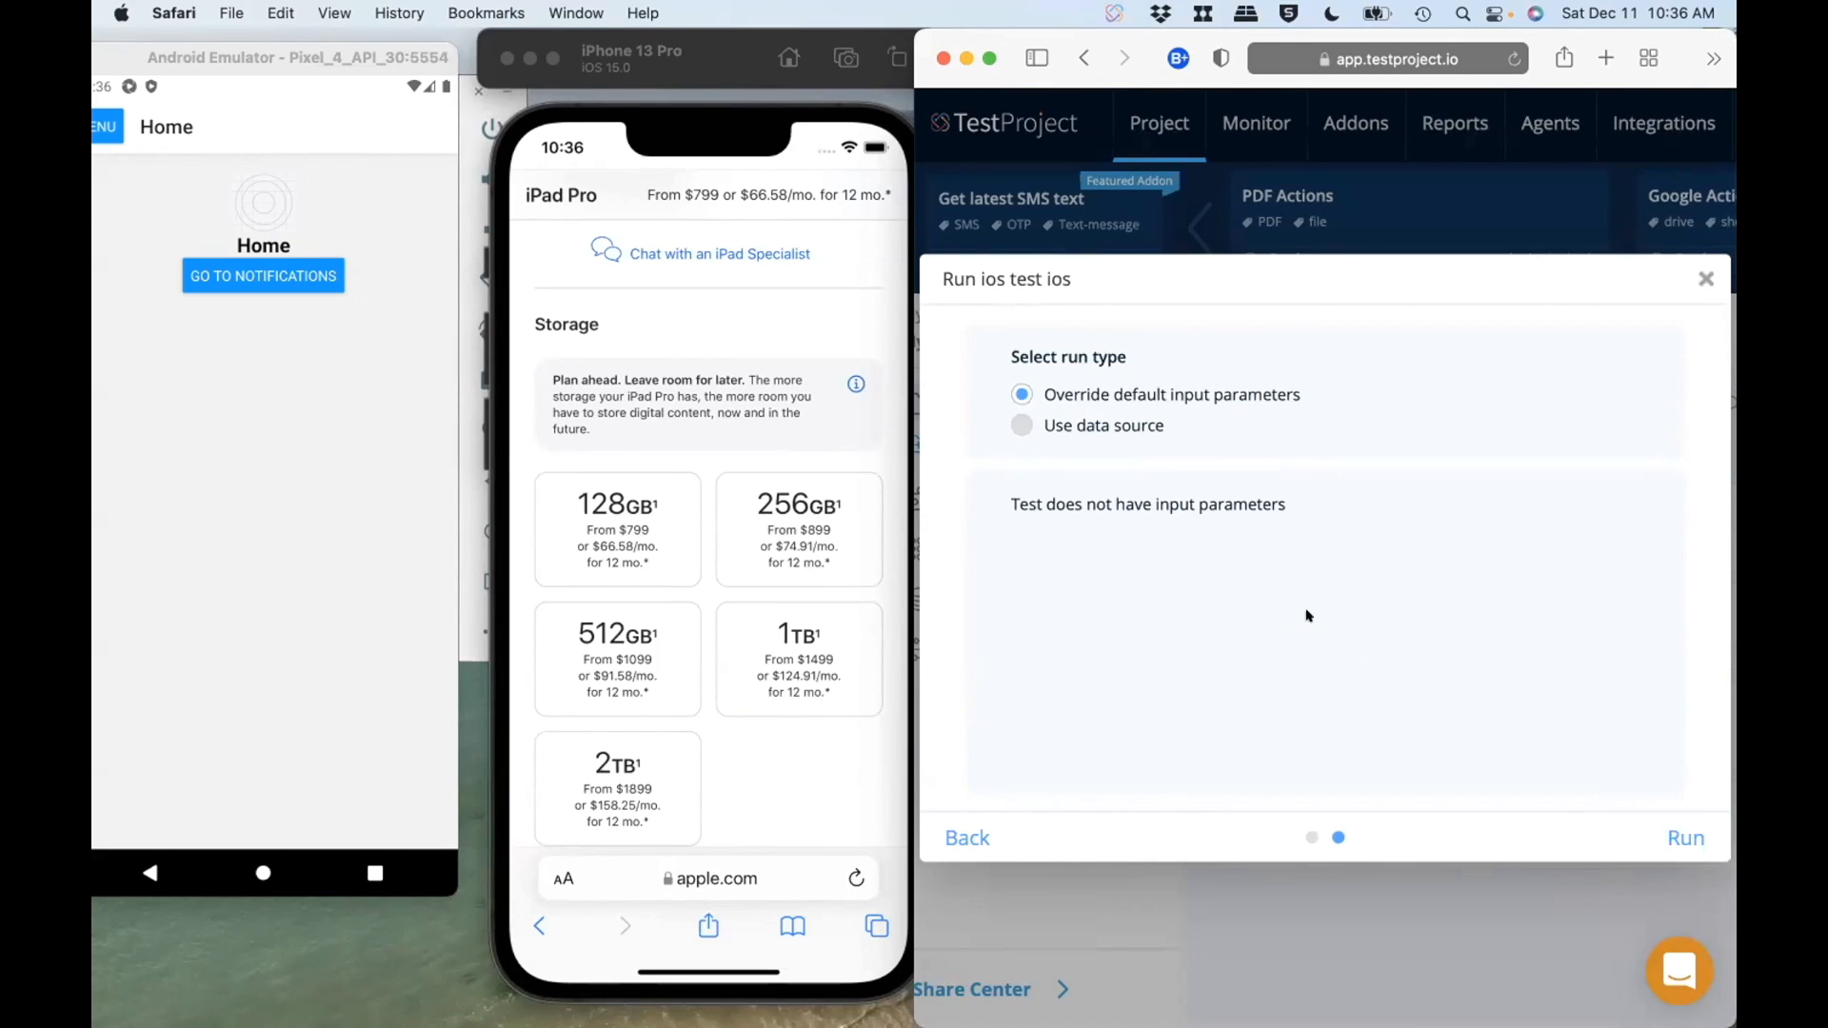
left_click(1676, 828)
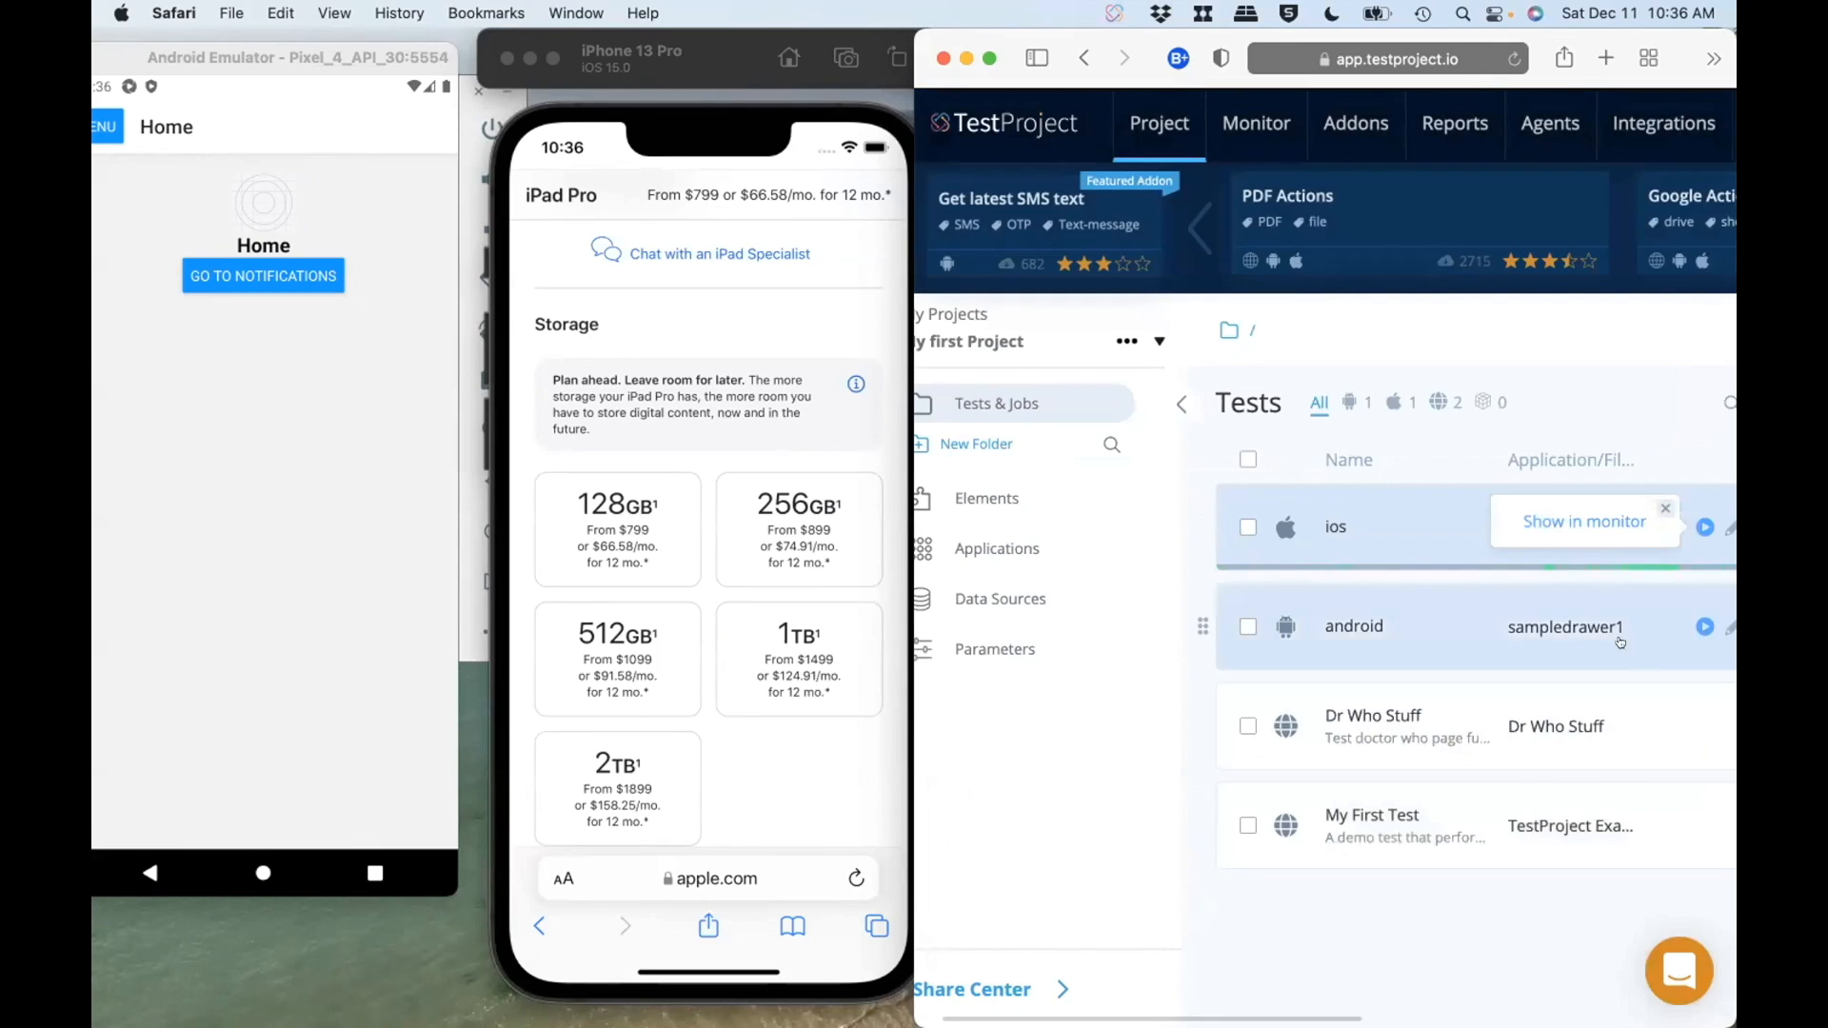
Step: Run the android test on the Pixel_4_API_30 device with My First Agent and Override default input parameters
left_click(1702, 626)
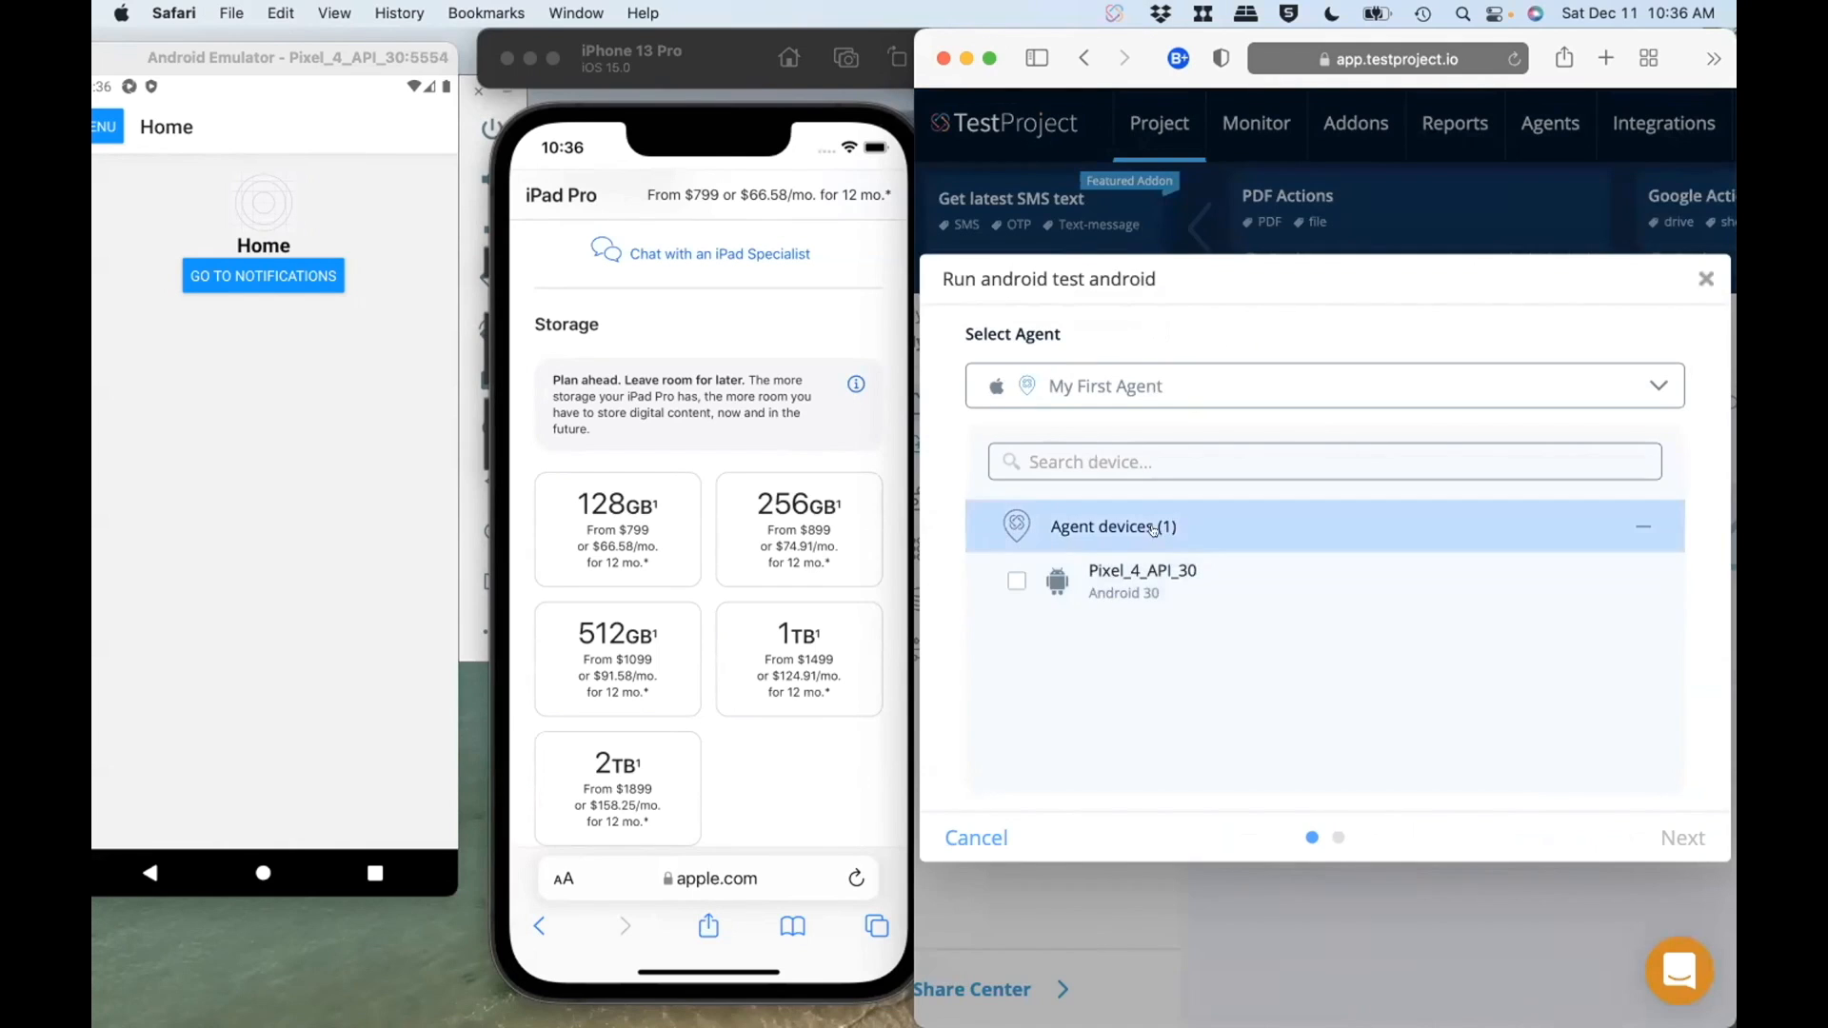
left_click(1011, 579)
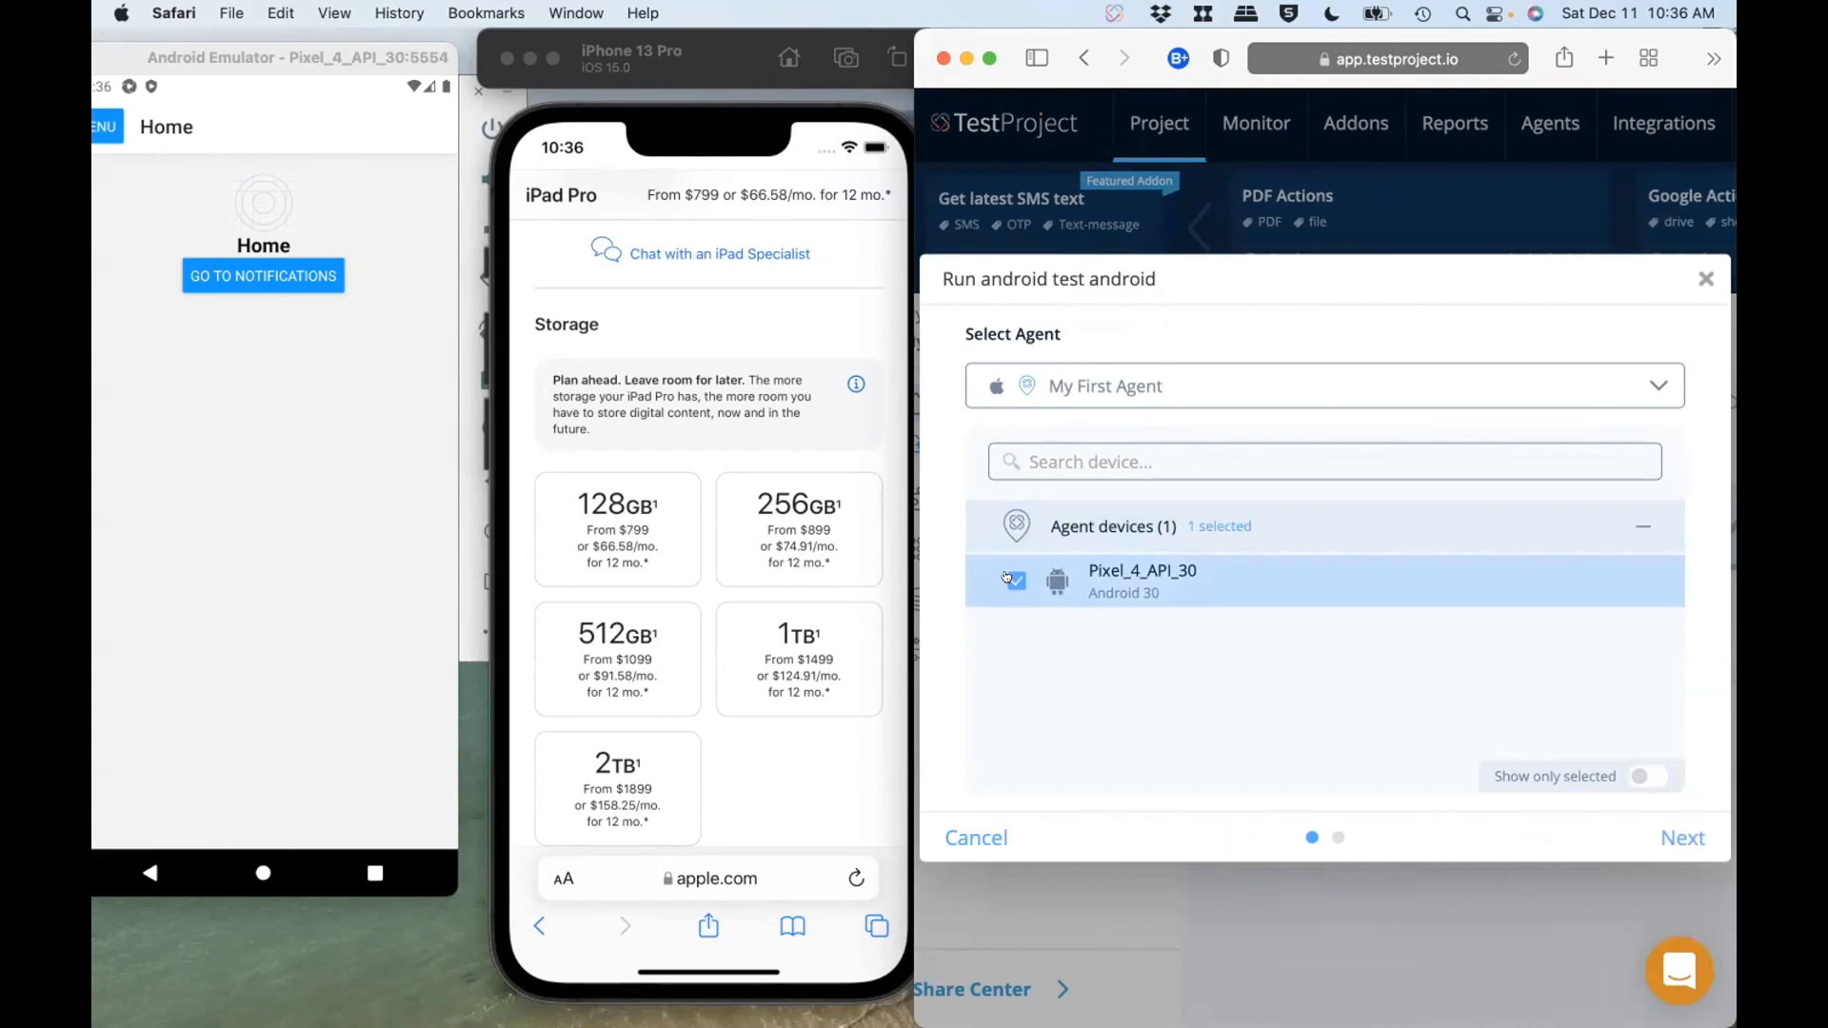
left_click(1661, 836)
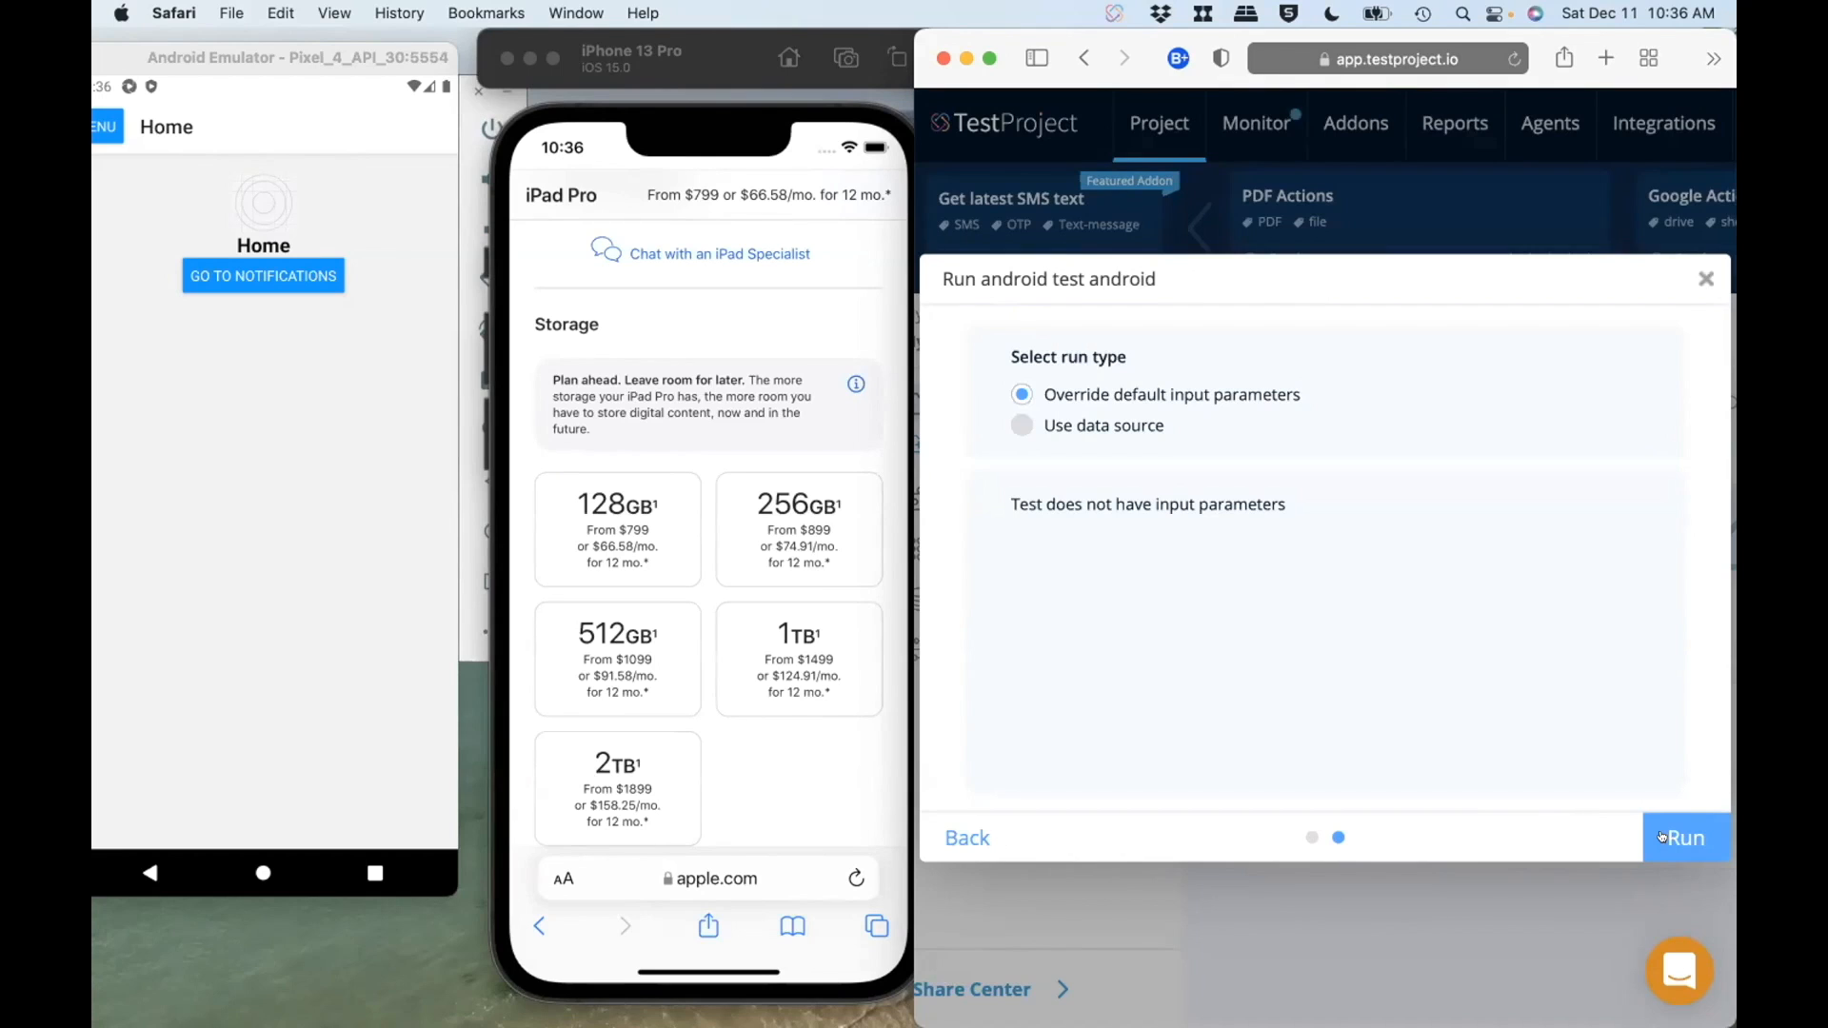
left_click(1662, 837)
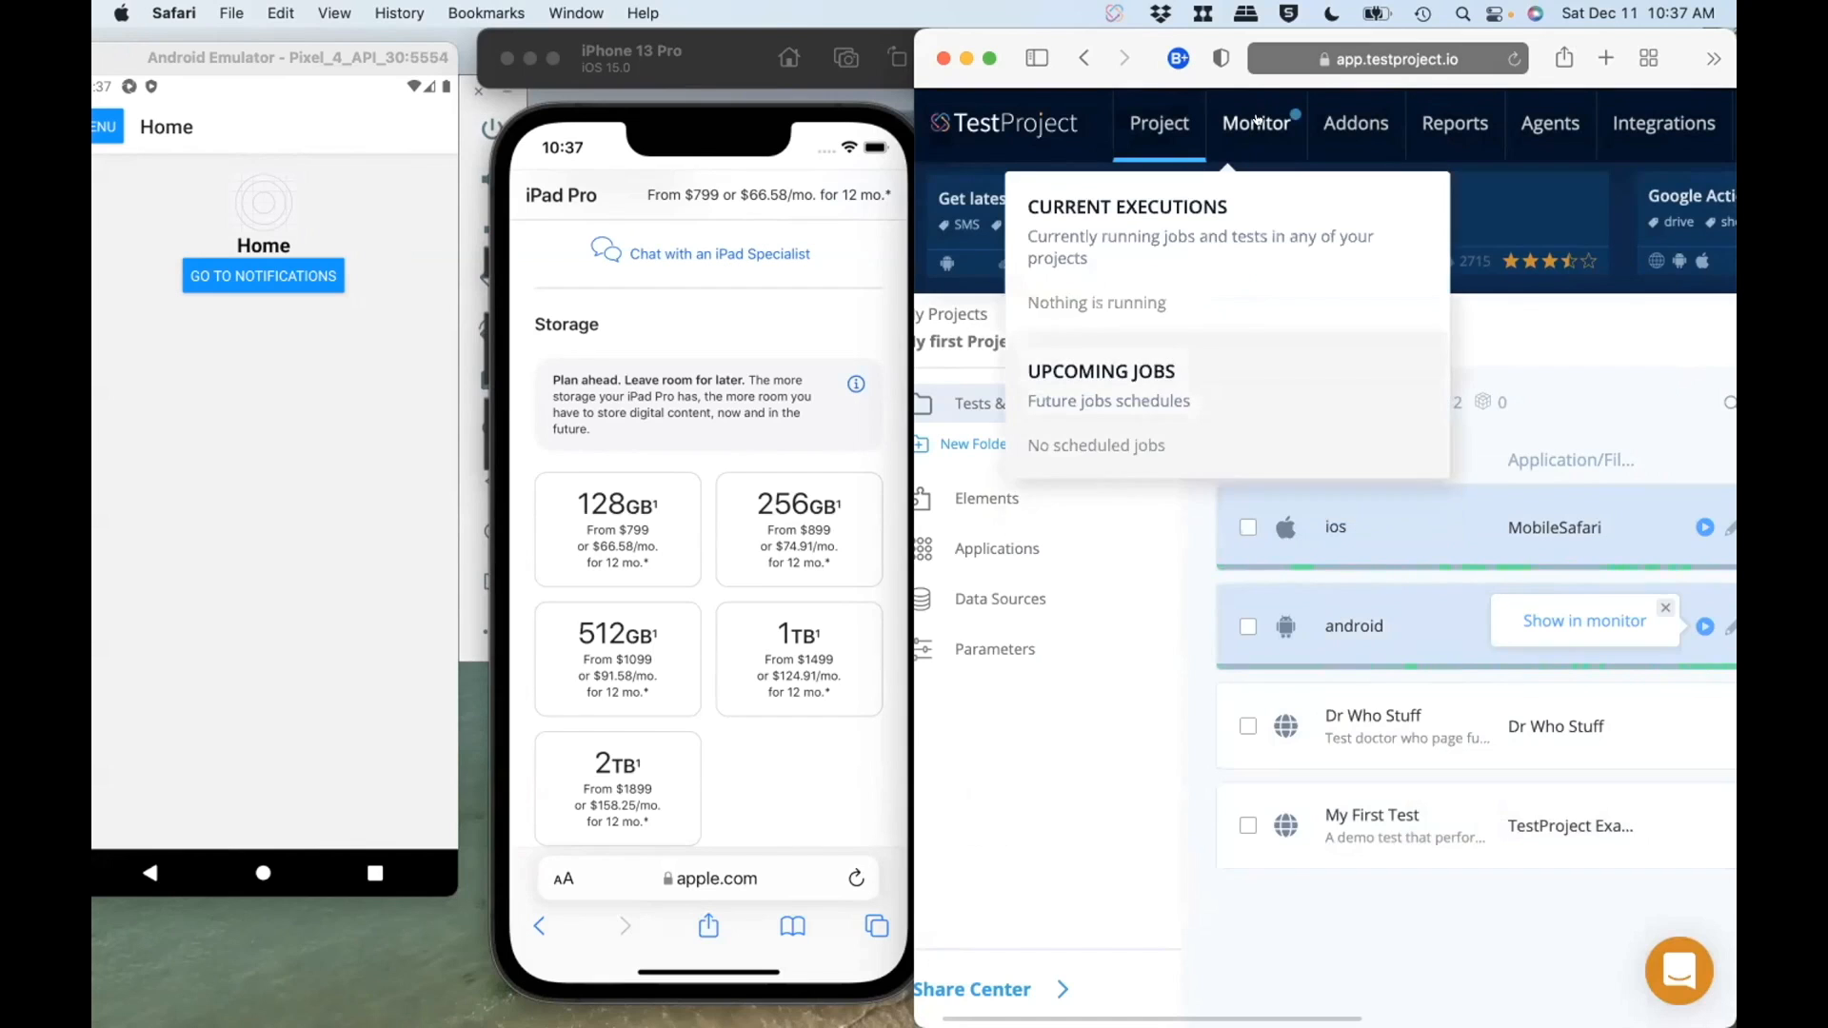
Step: Open the Monitoring Dashboard and examine the progress of the running ios and android tests
left_click(1256, 121)
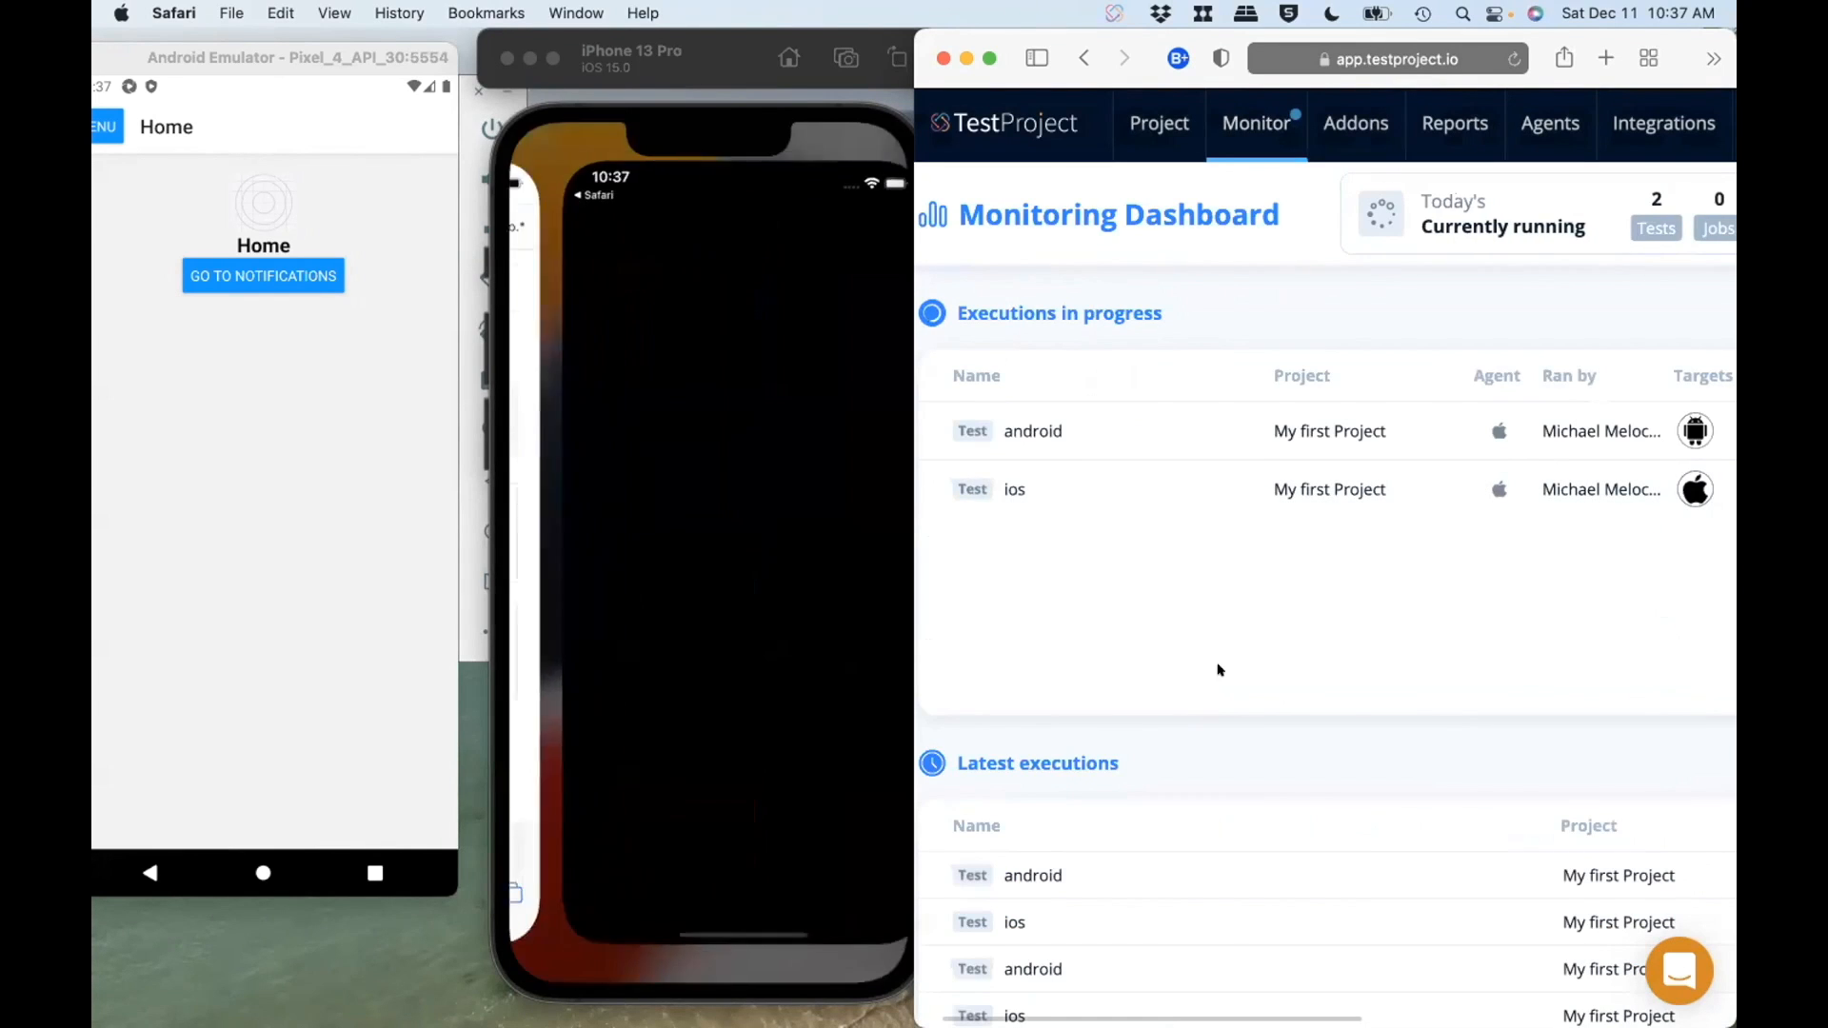
scroll(1271, 630, "right", 7)
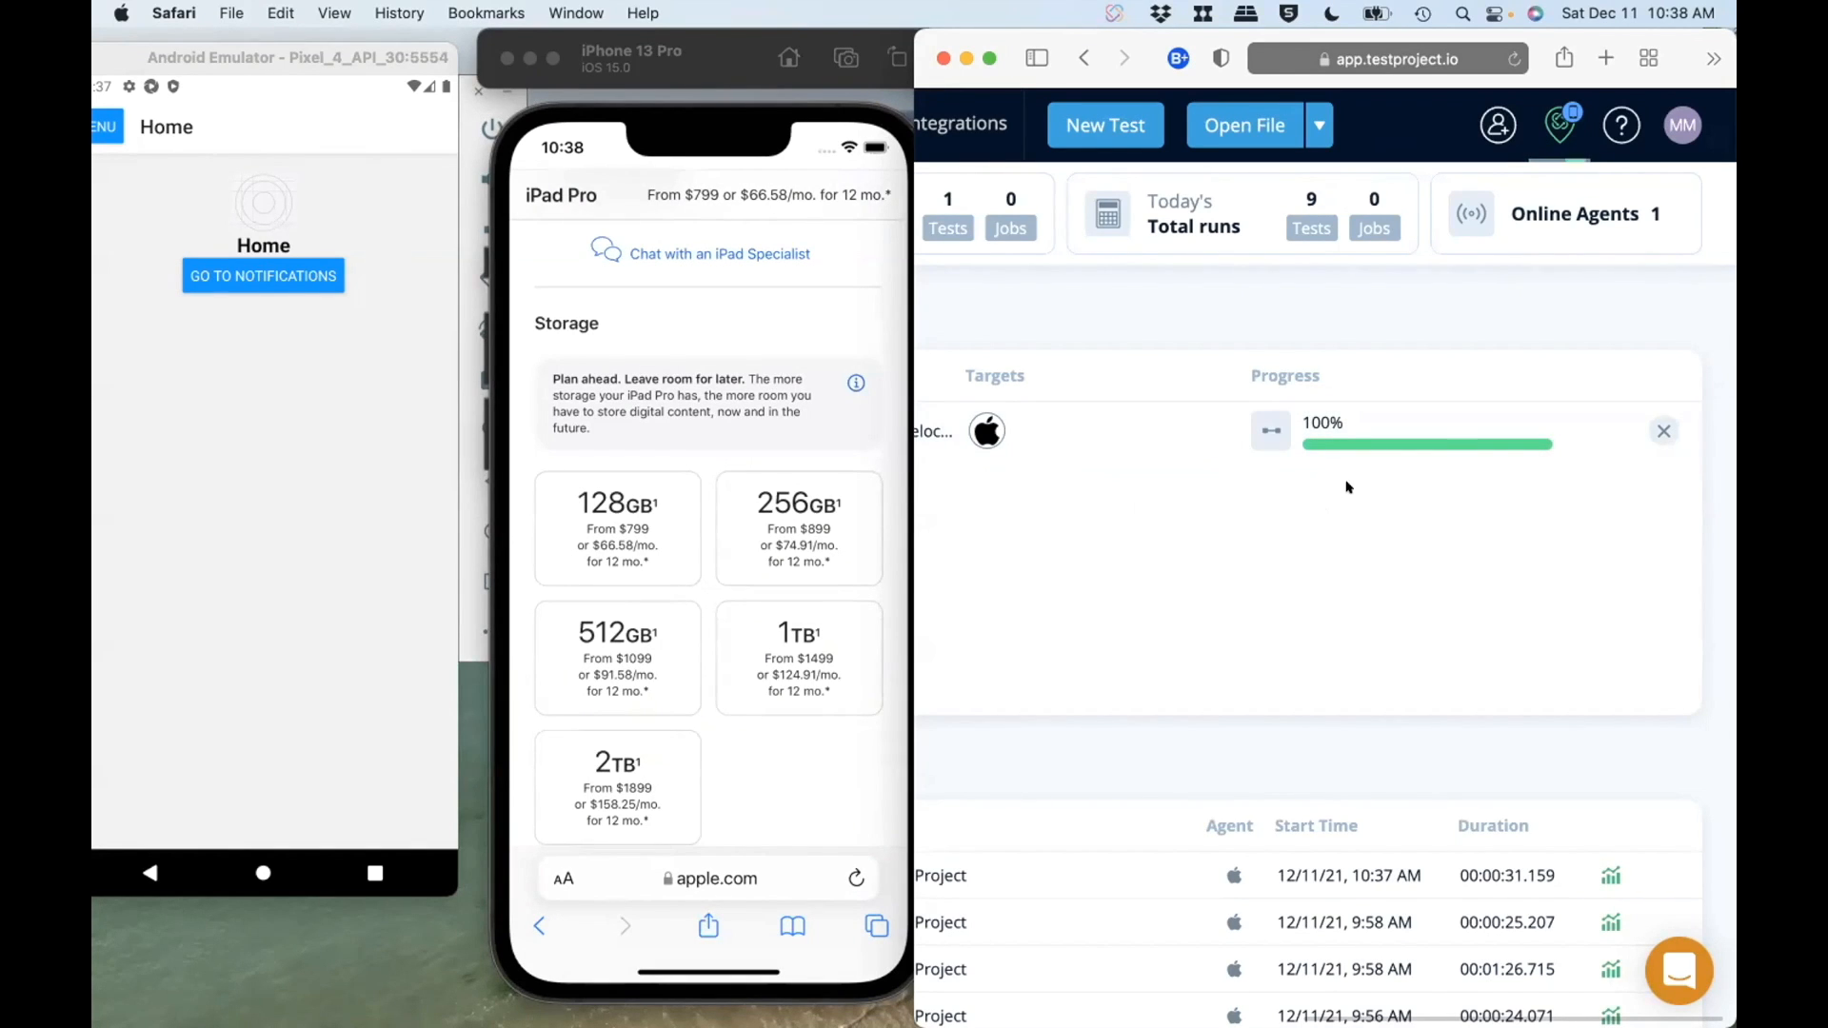
Step: Return to the tests of My first Project in an enlarged browser window and open the android test for editing
mouse_move(1552, 102)
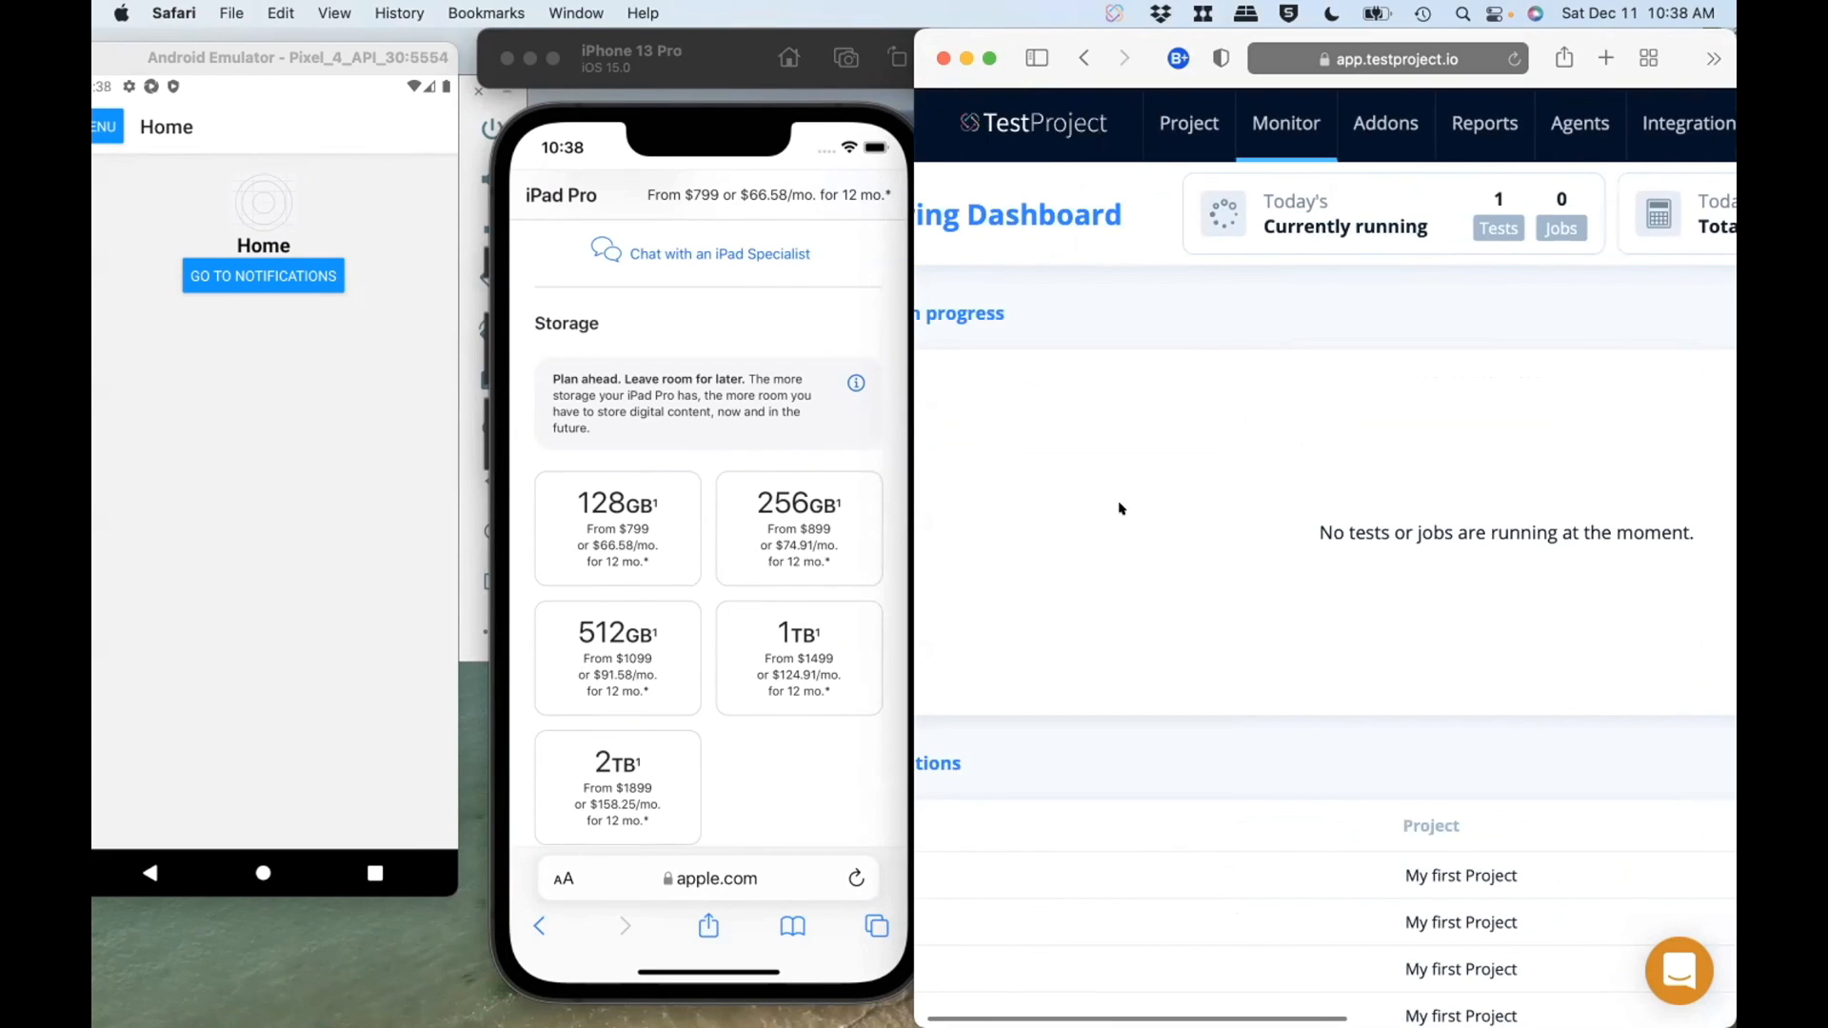
left_click(1192, 114)
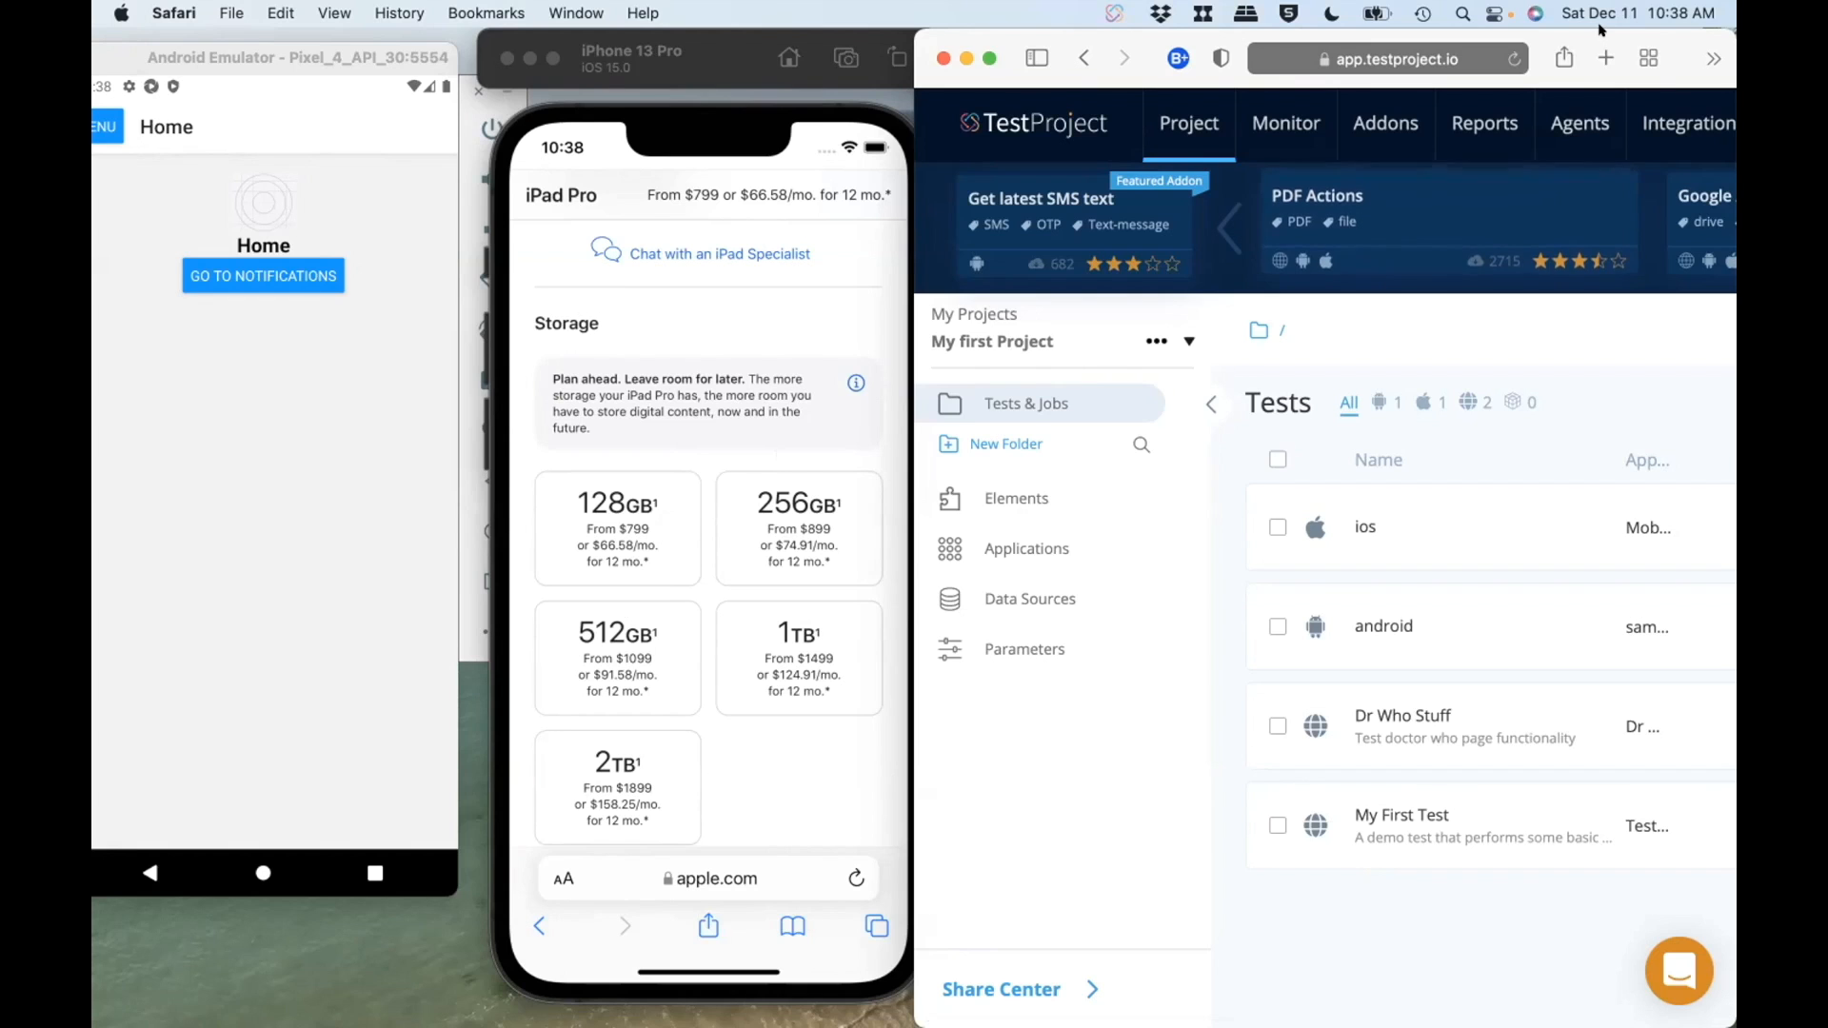
double_click(1598, 45)
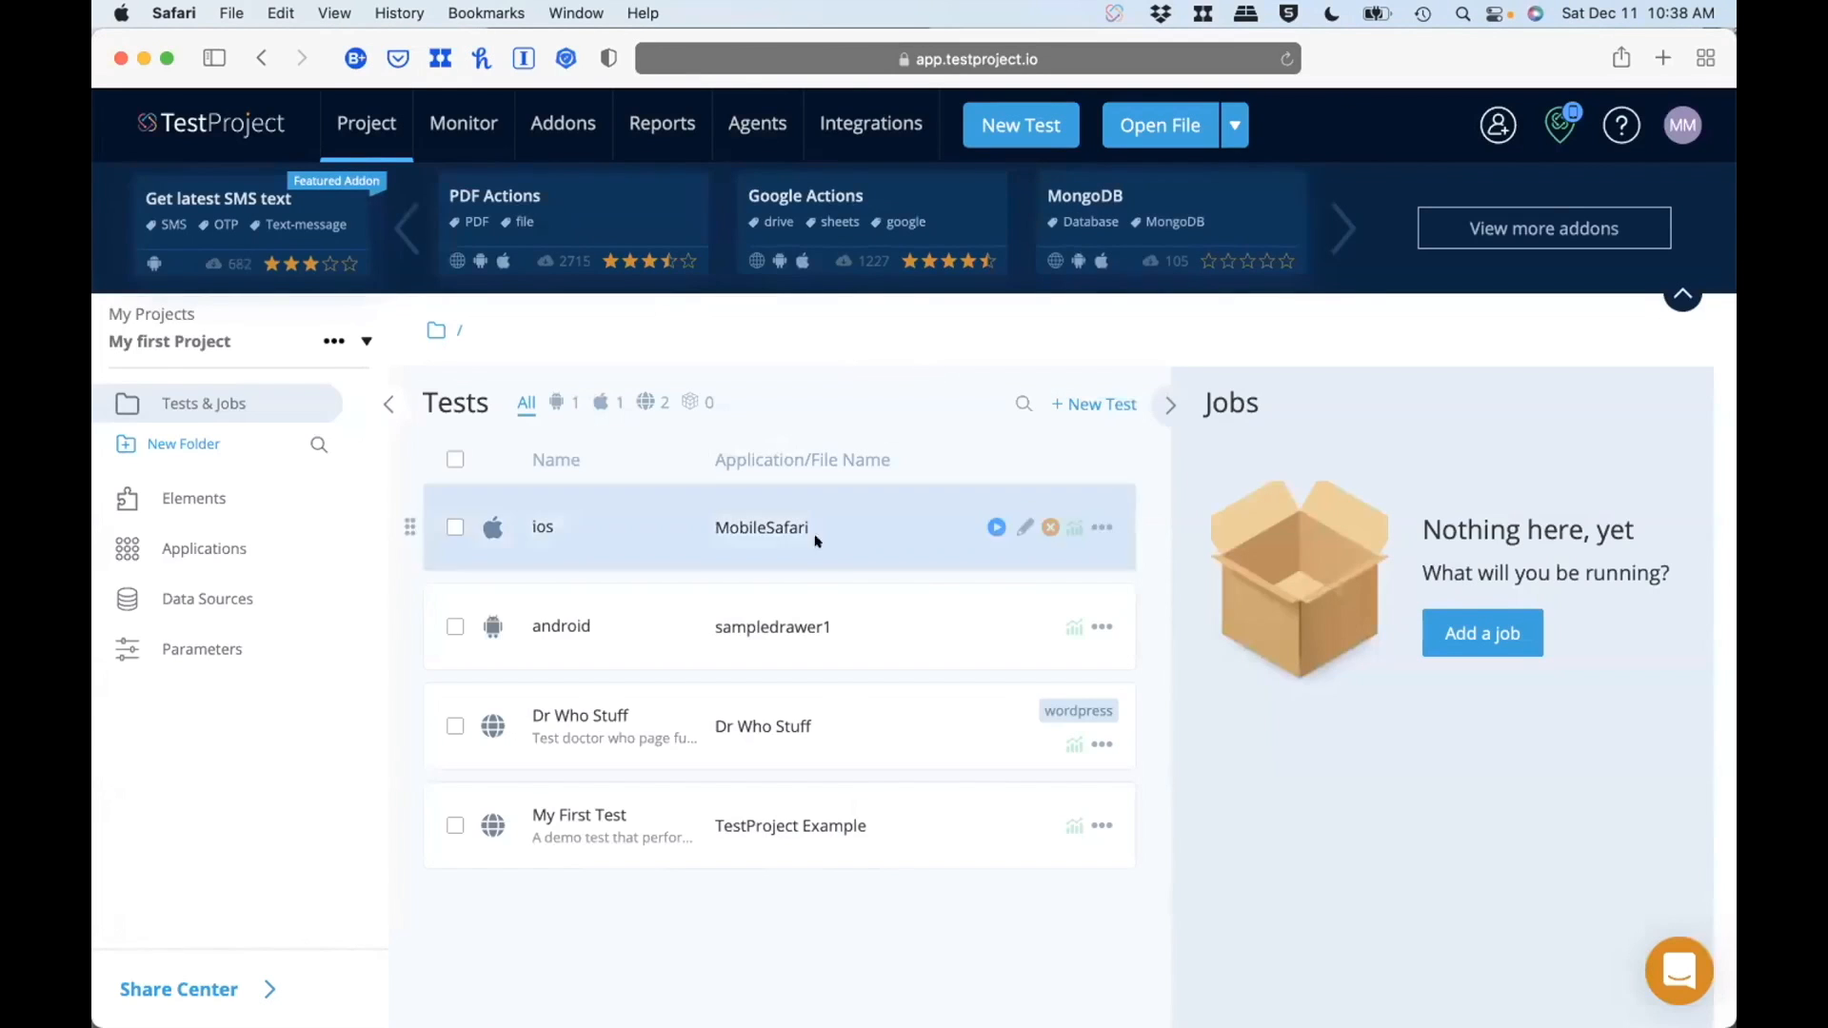
left_click(659, 624)
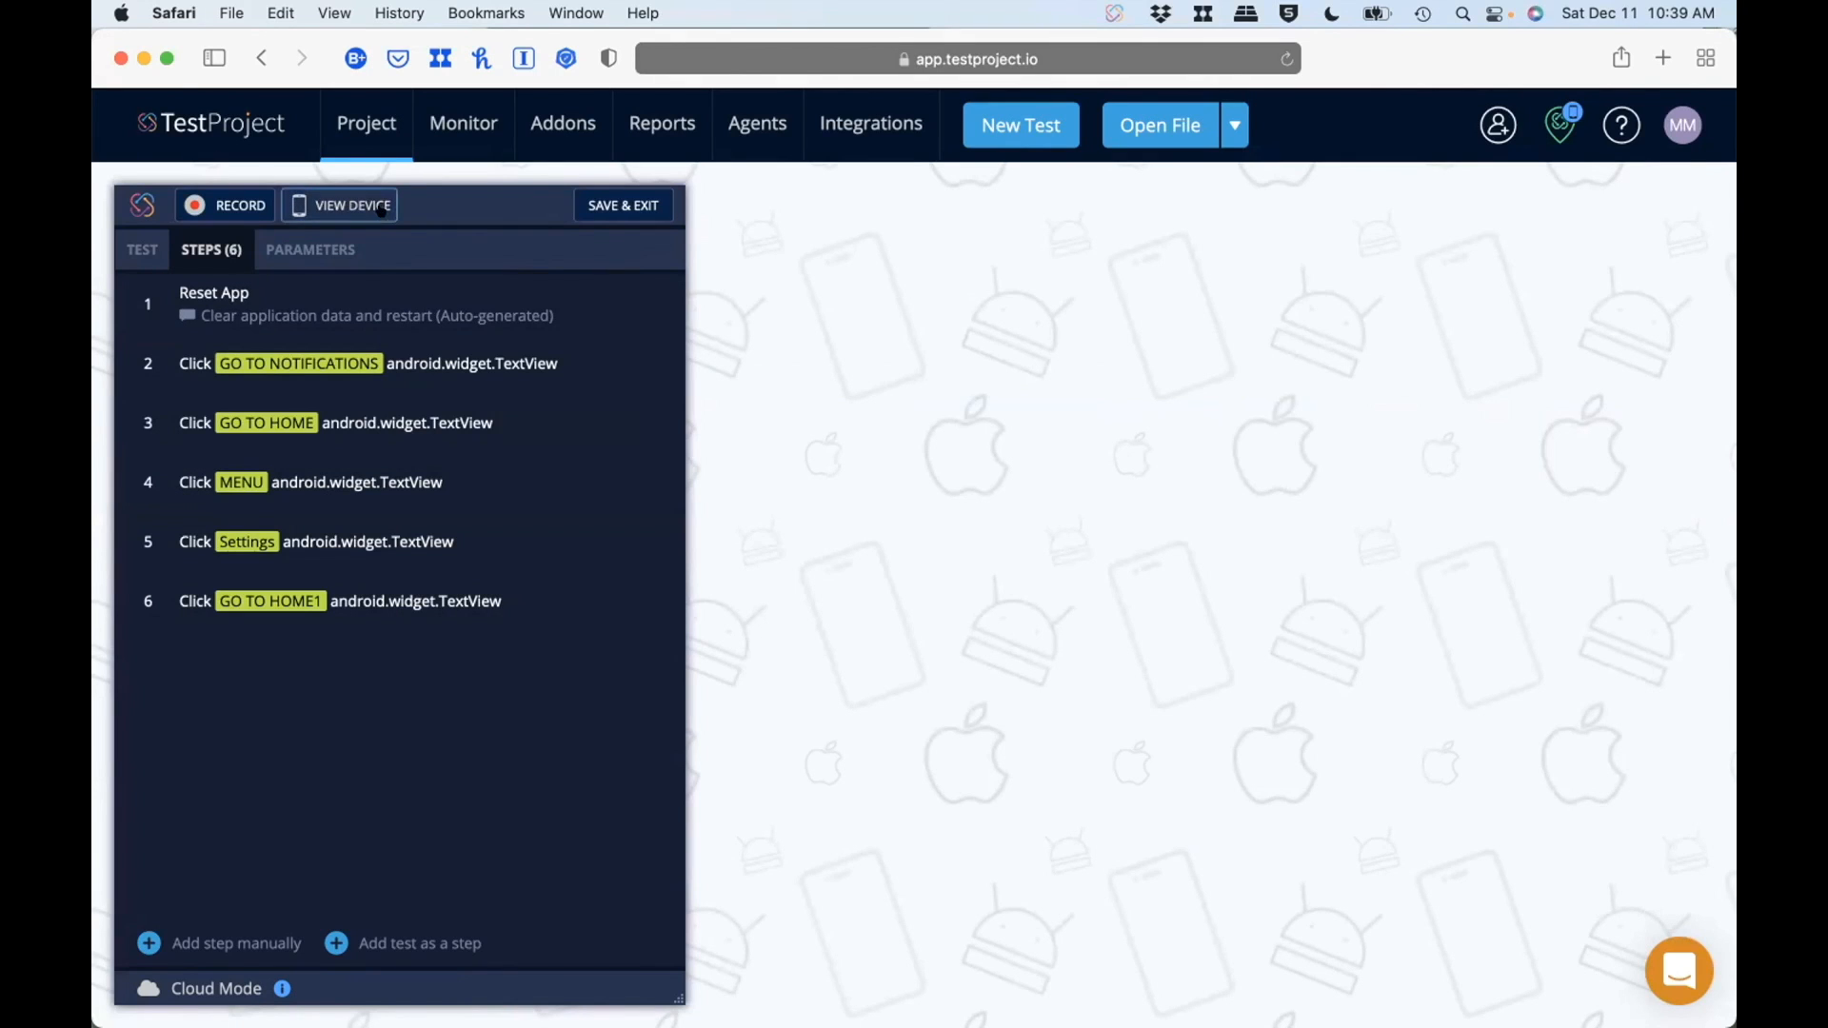
Step: Check the open simulator windows and display the Pixel_4_API_30 device live beside the android test's steps
key("ctrl+Up")
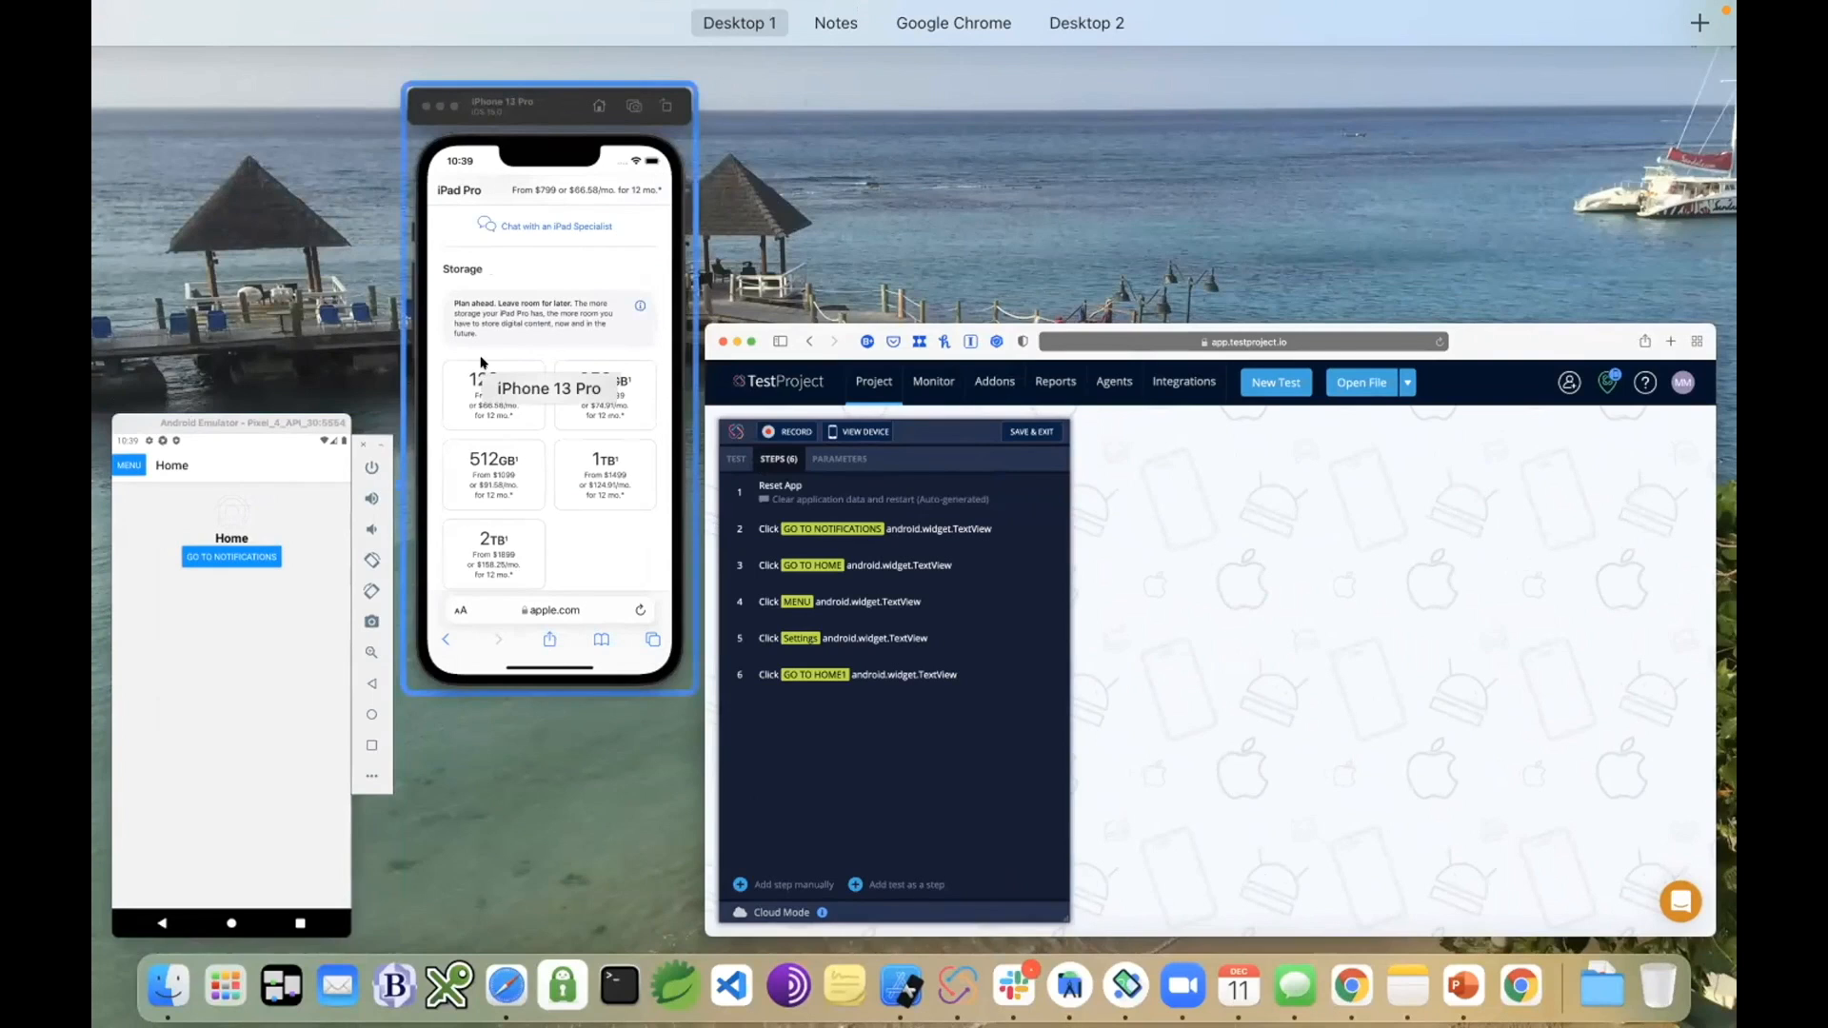
left_click(1143, 518)
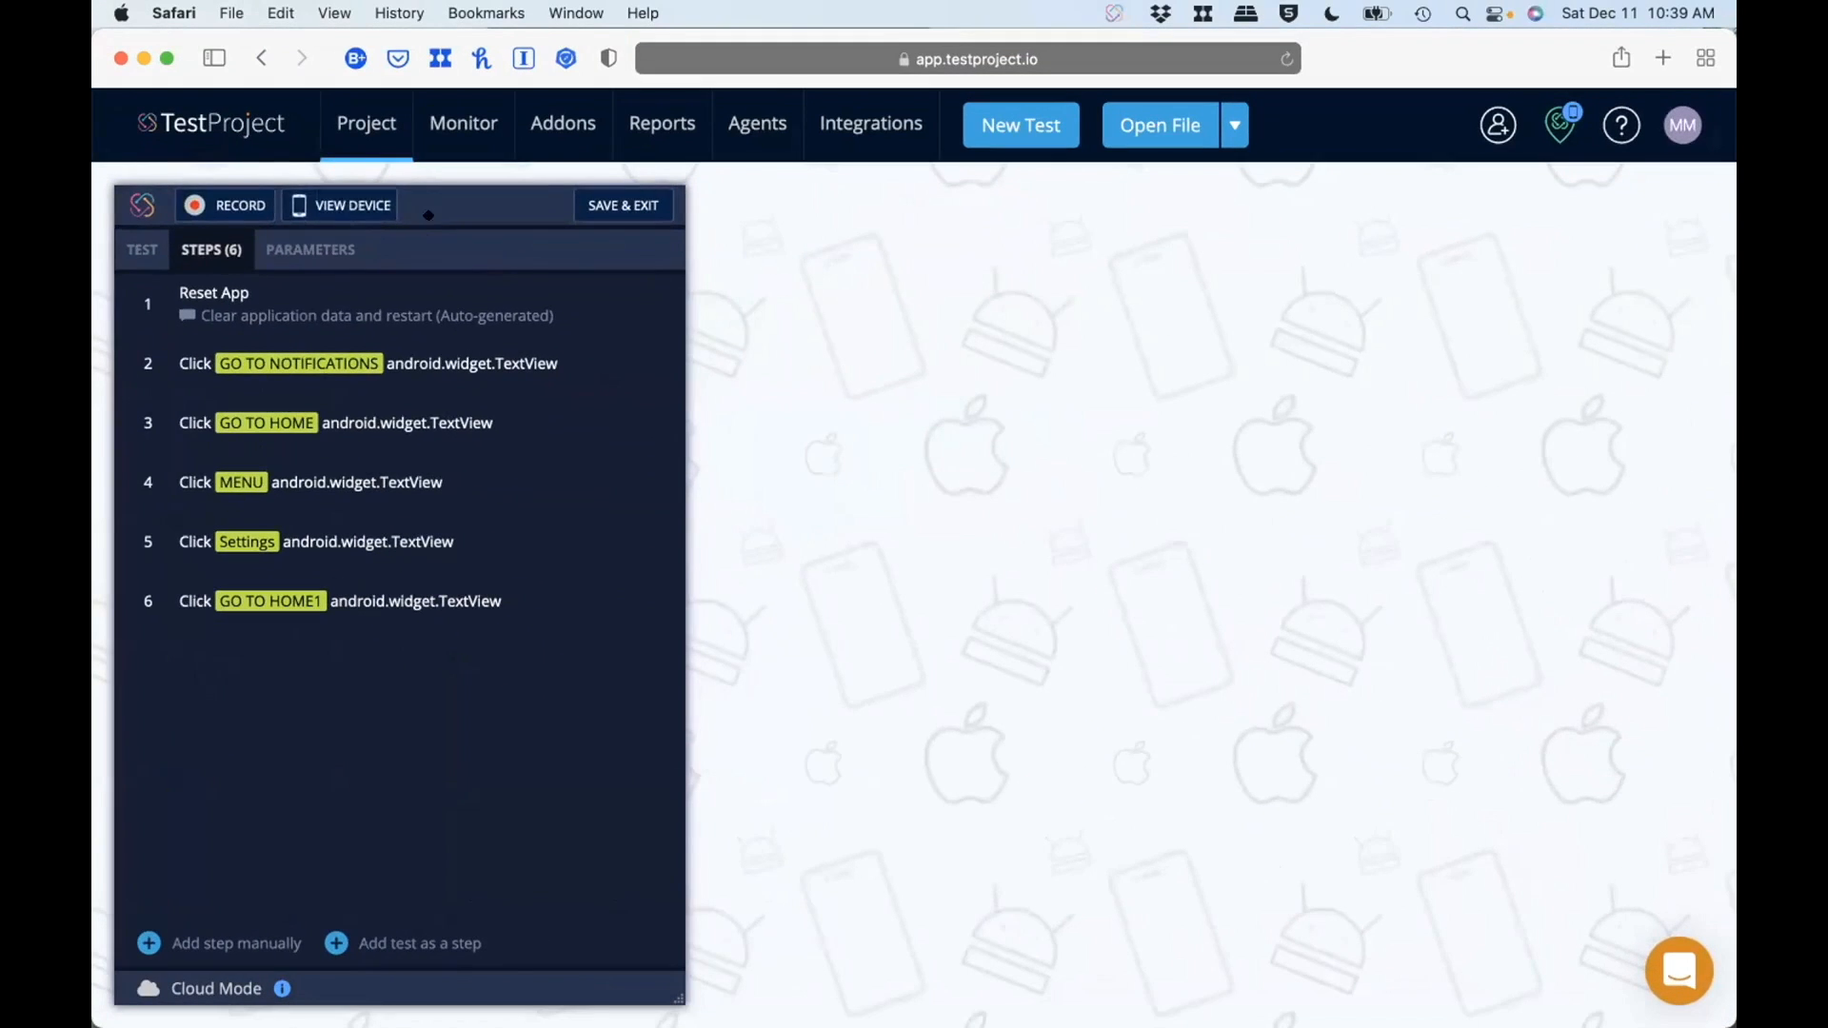
left_click(354, 205)
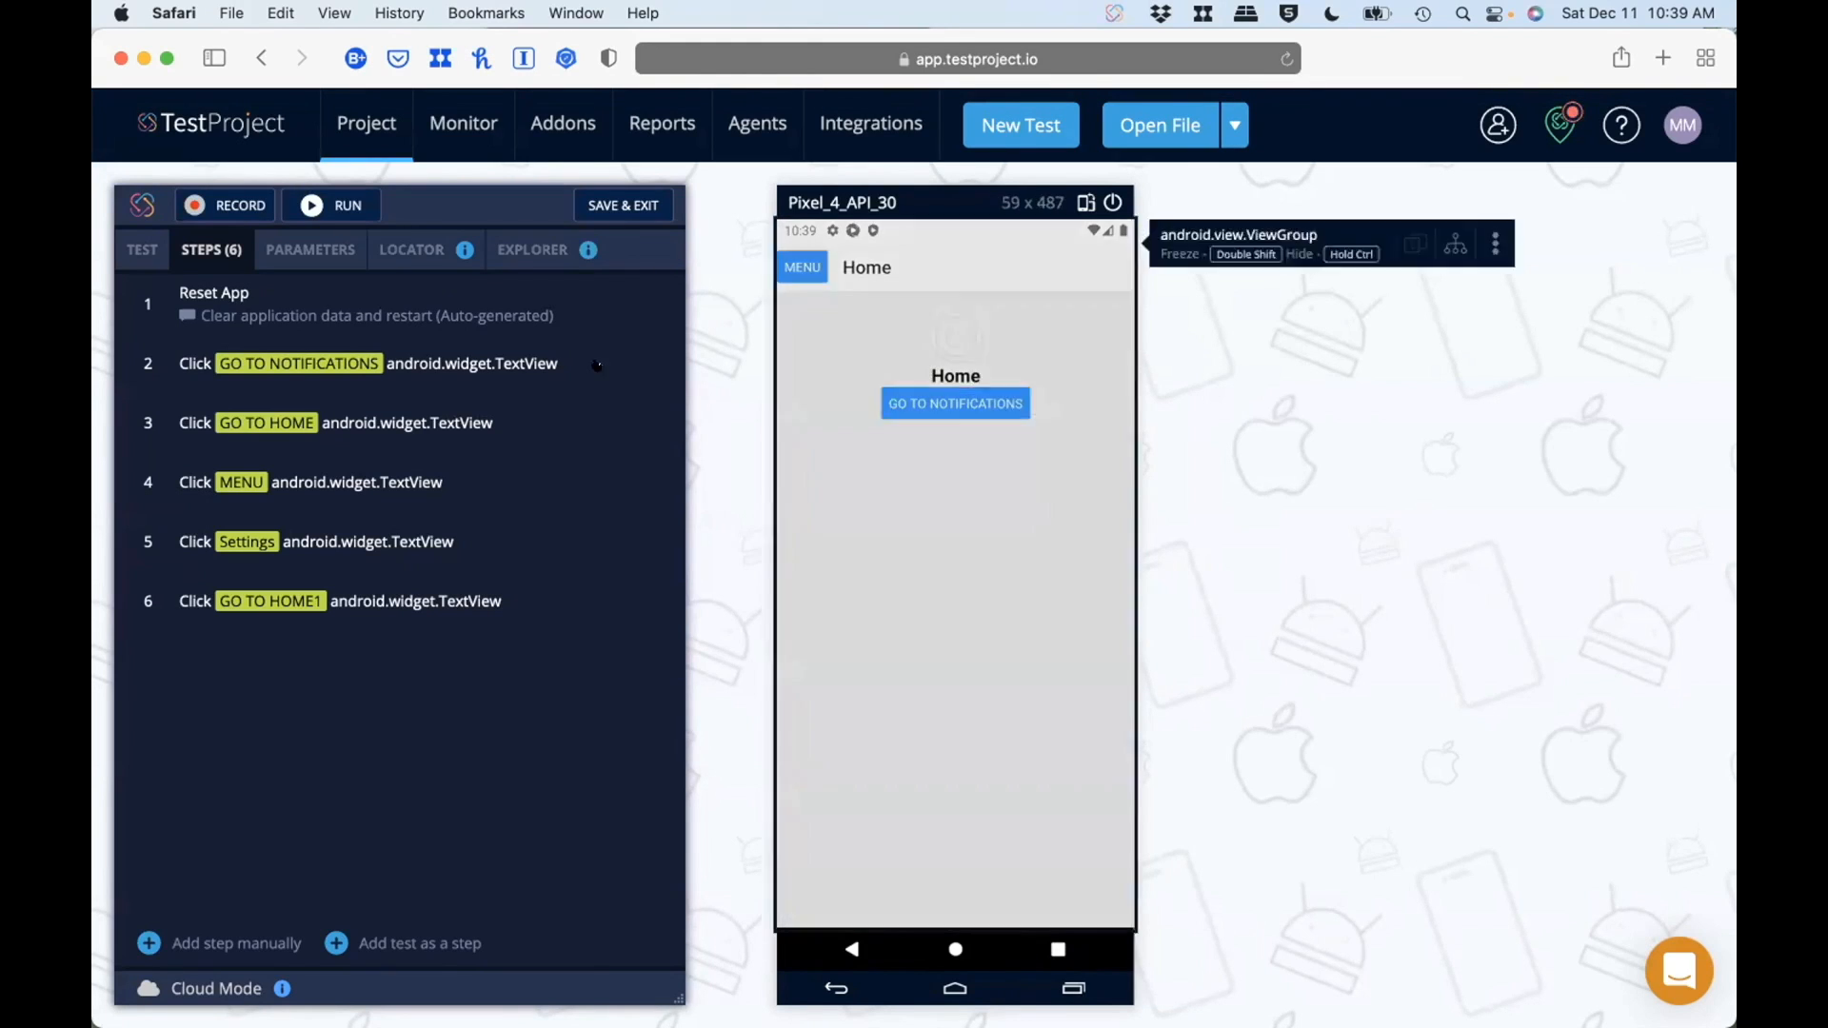
Step: Try out the app on the mirrored Android device: visit Settings through its menu, return home, visit Notifications, and end on the Home screen
left_click(804, 255)
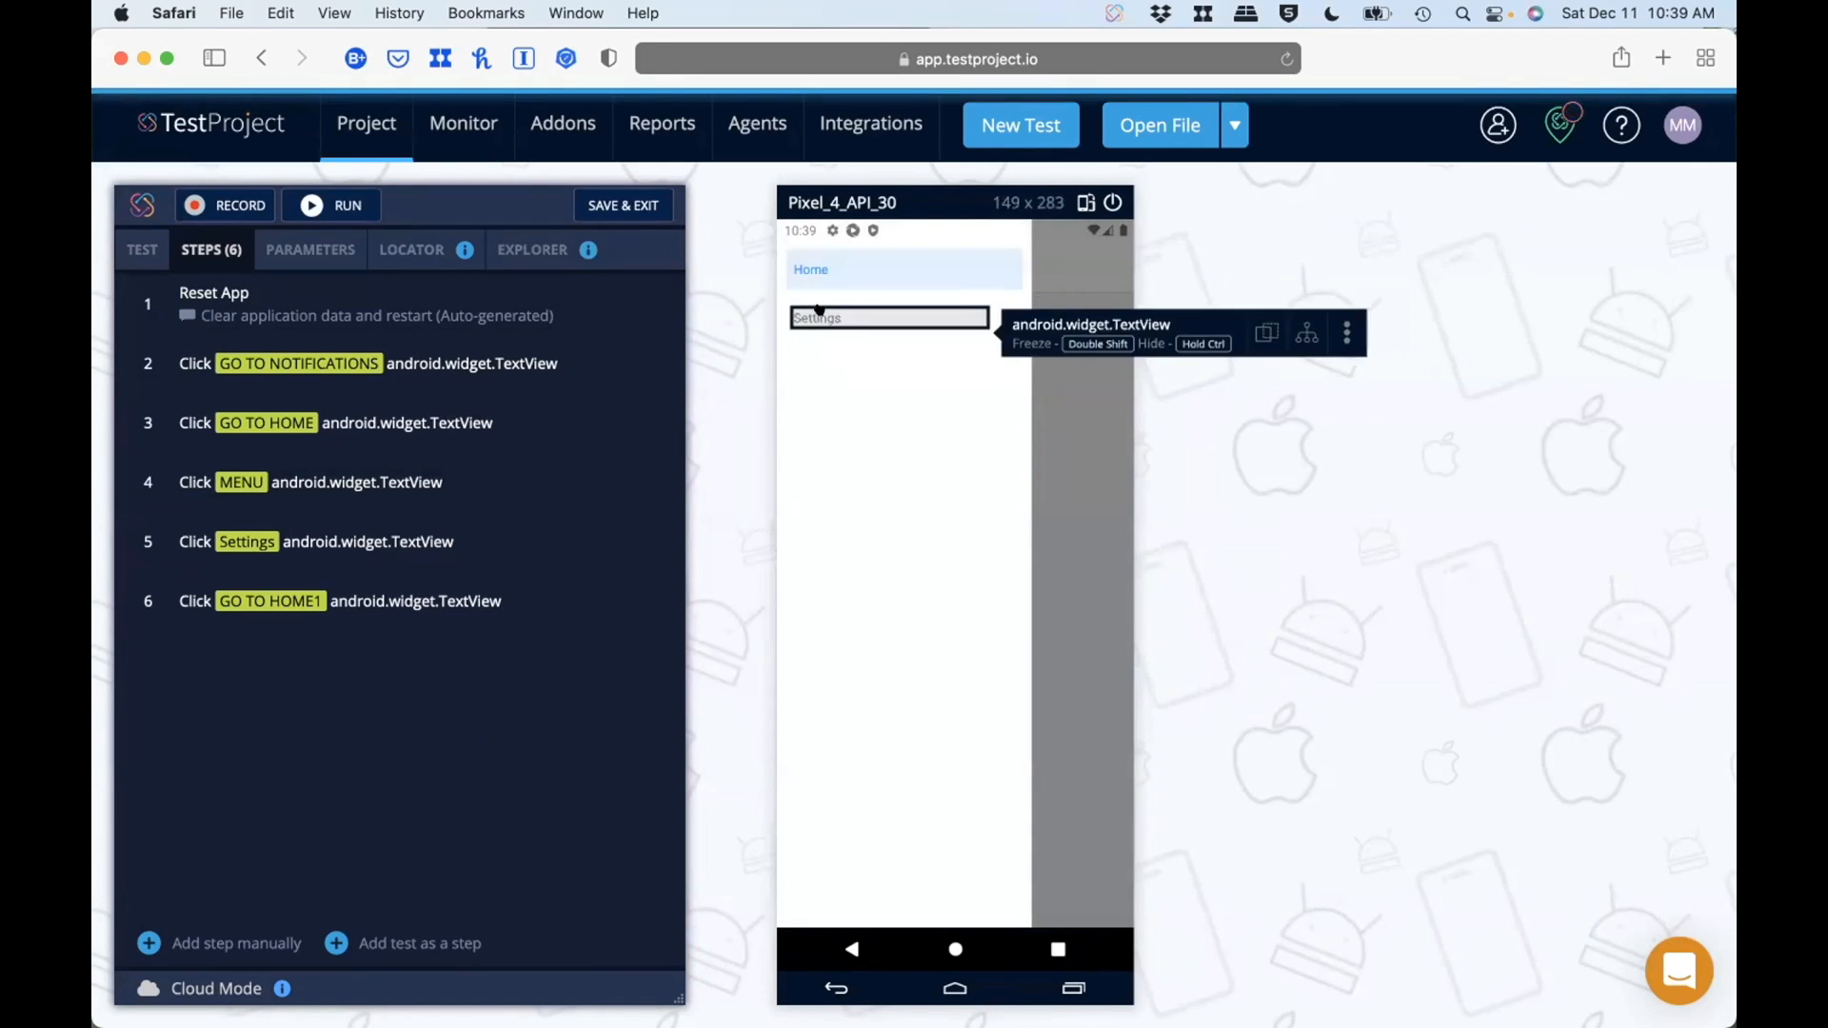
left_click(820, 312)
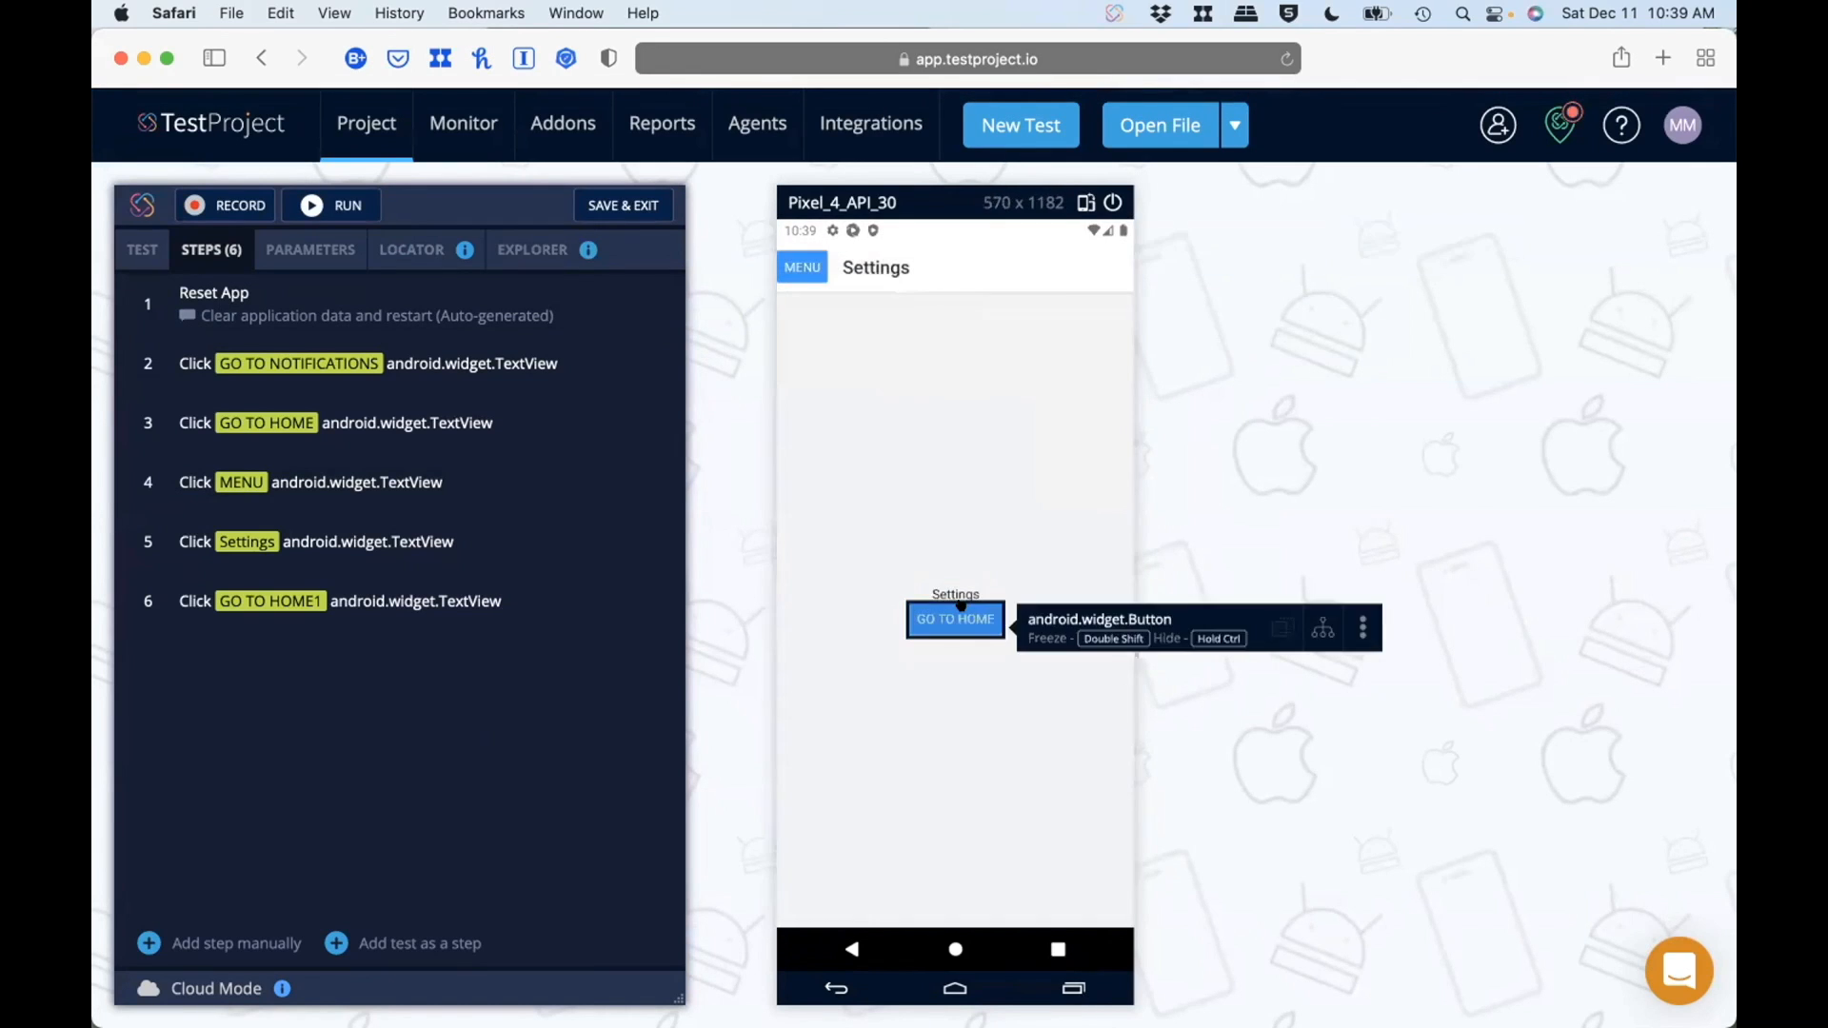
left_click(955, 614)
left_click(952, 404)
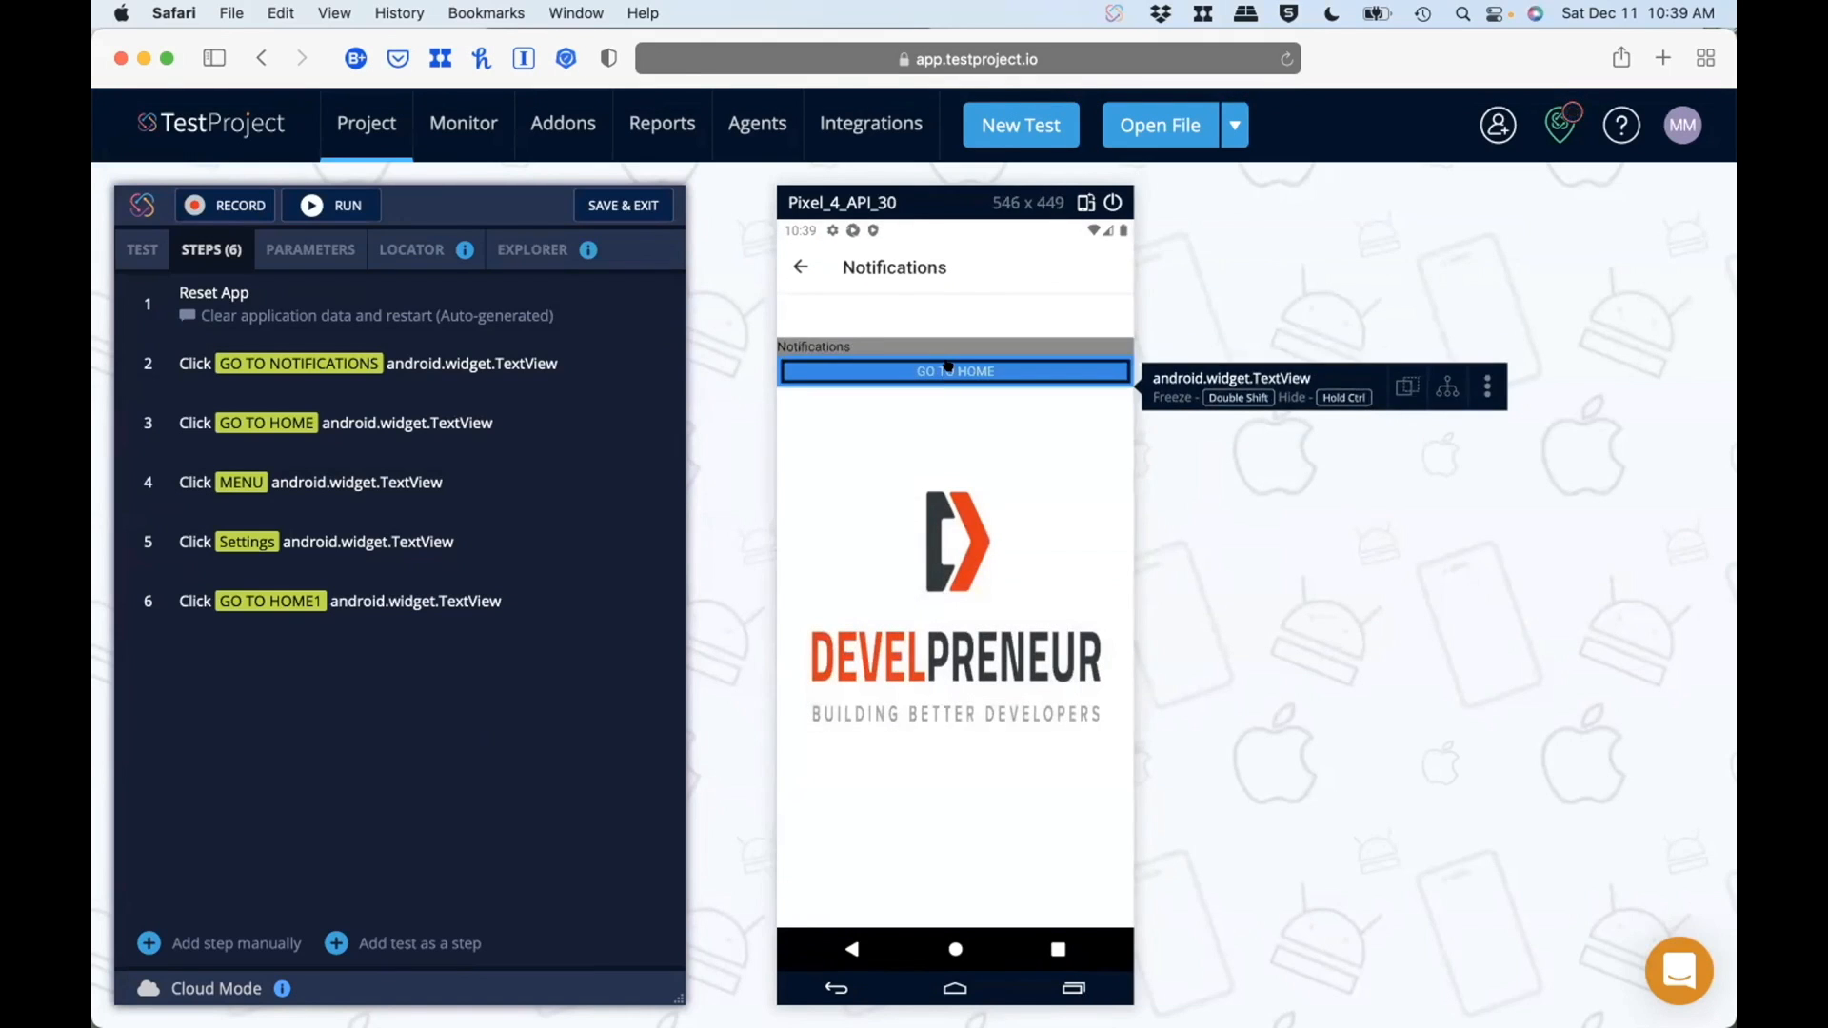
left_click(947, 370)
left_click(802, 267)
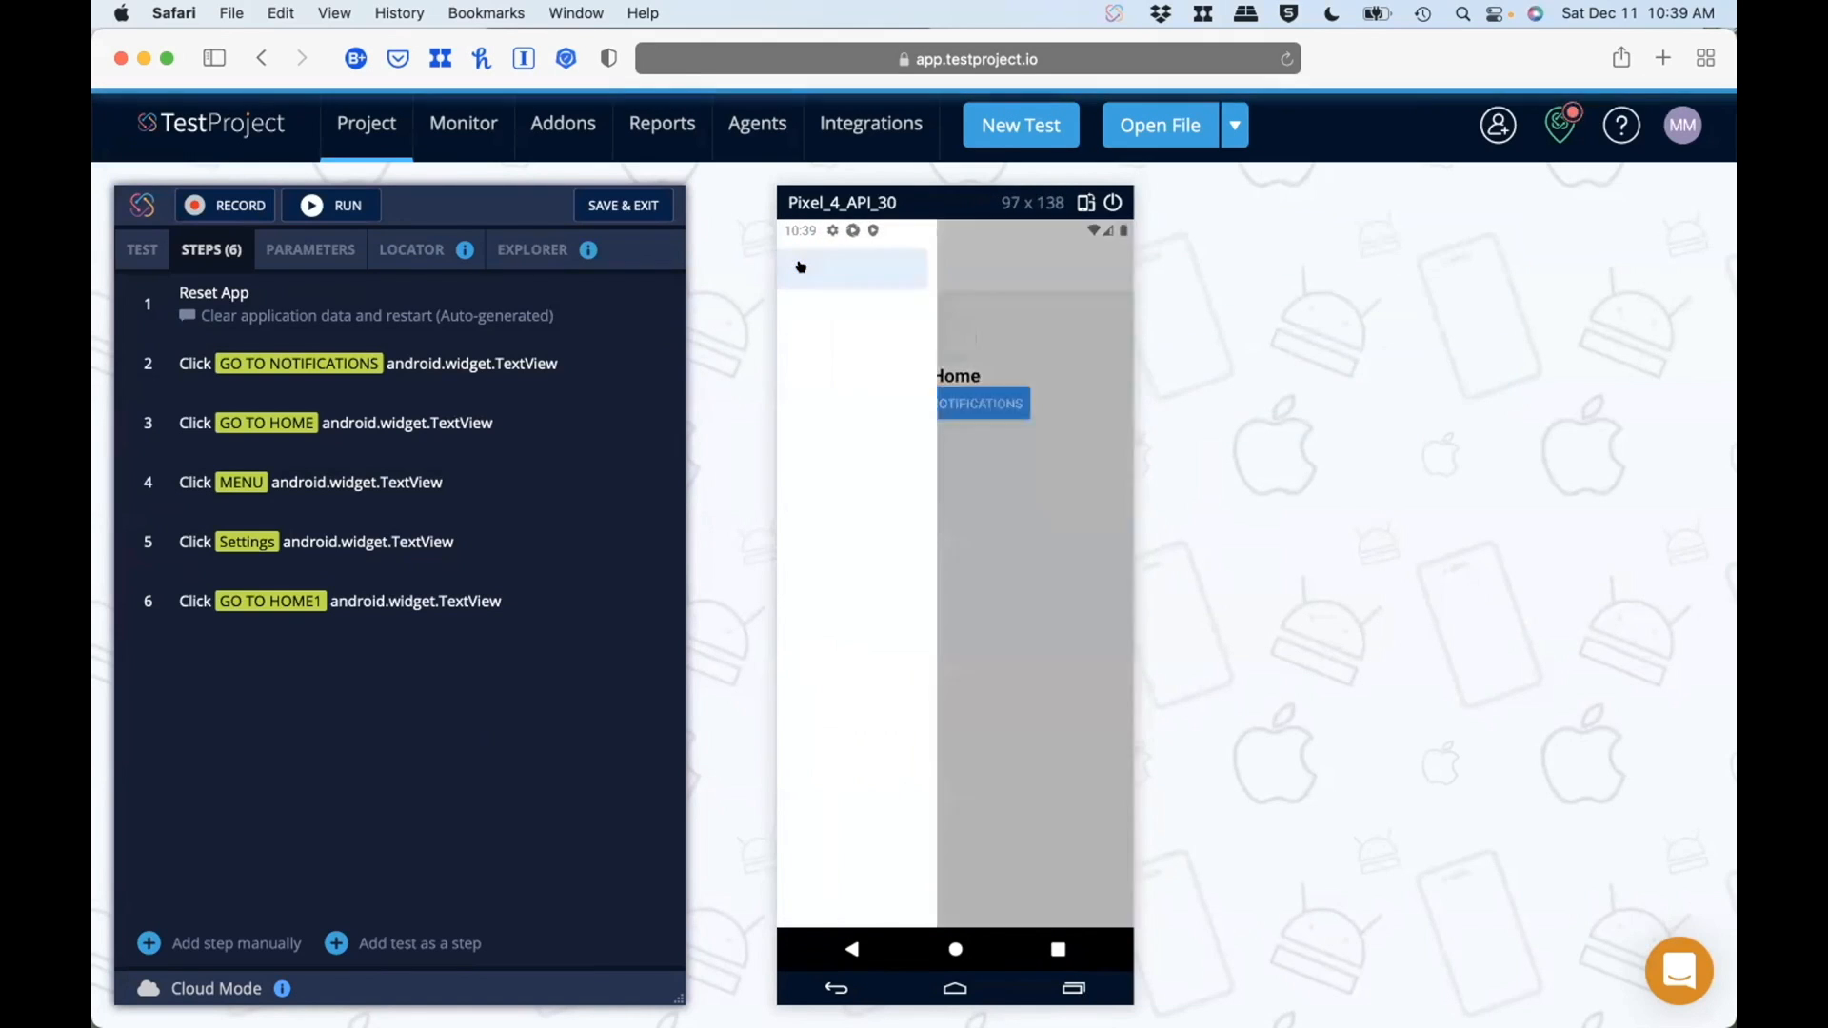
left_click(800, 269)
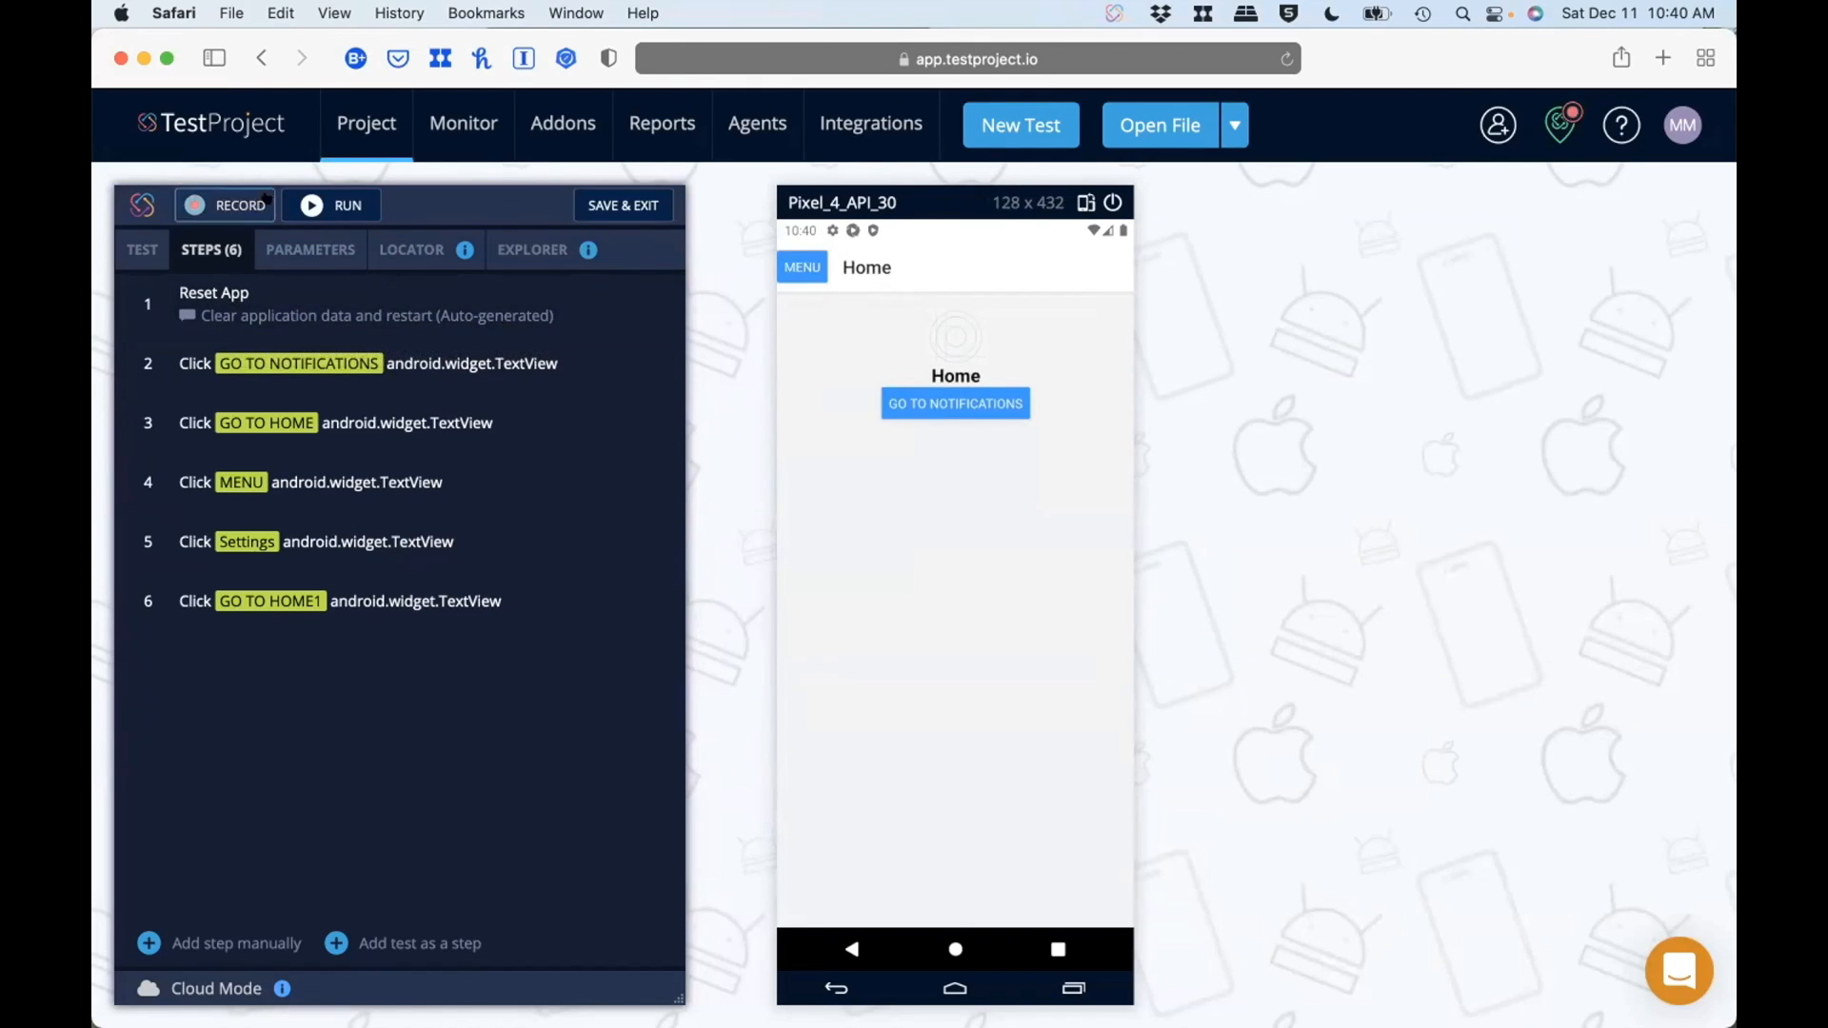
Step: Run the android test as it is, and rerun it with the execution speed saved as Slow
left_click(323, 211)
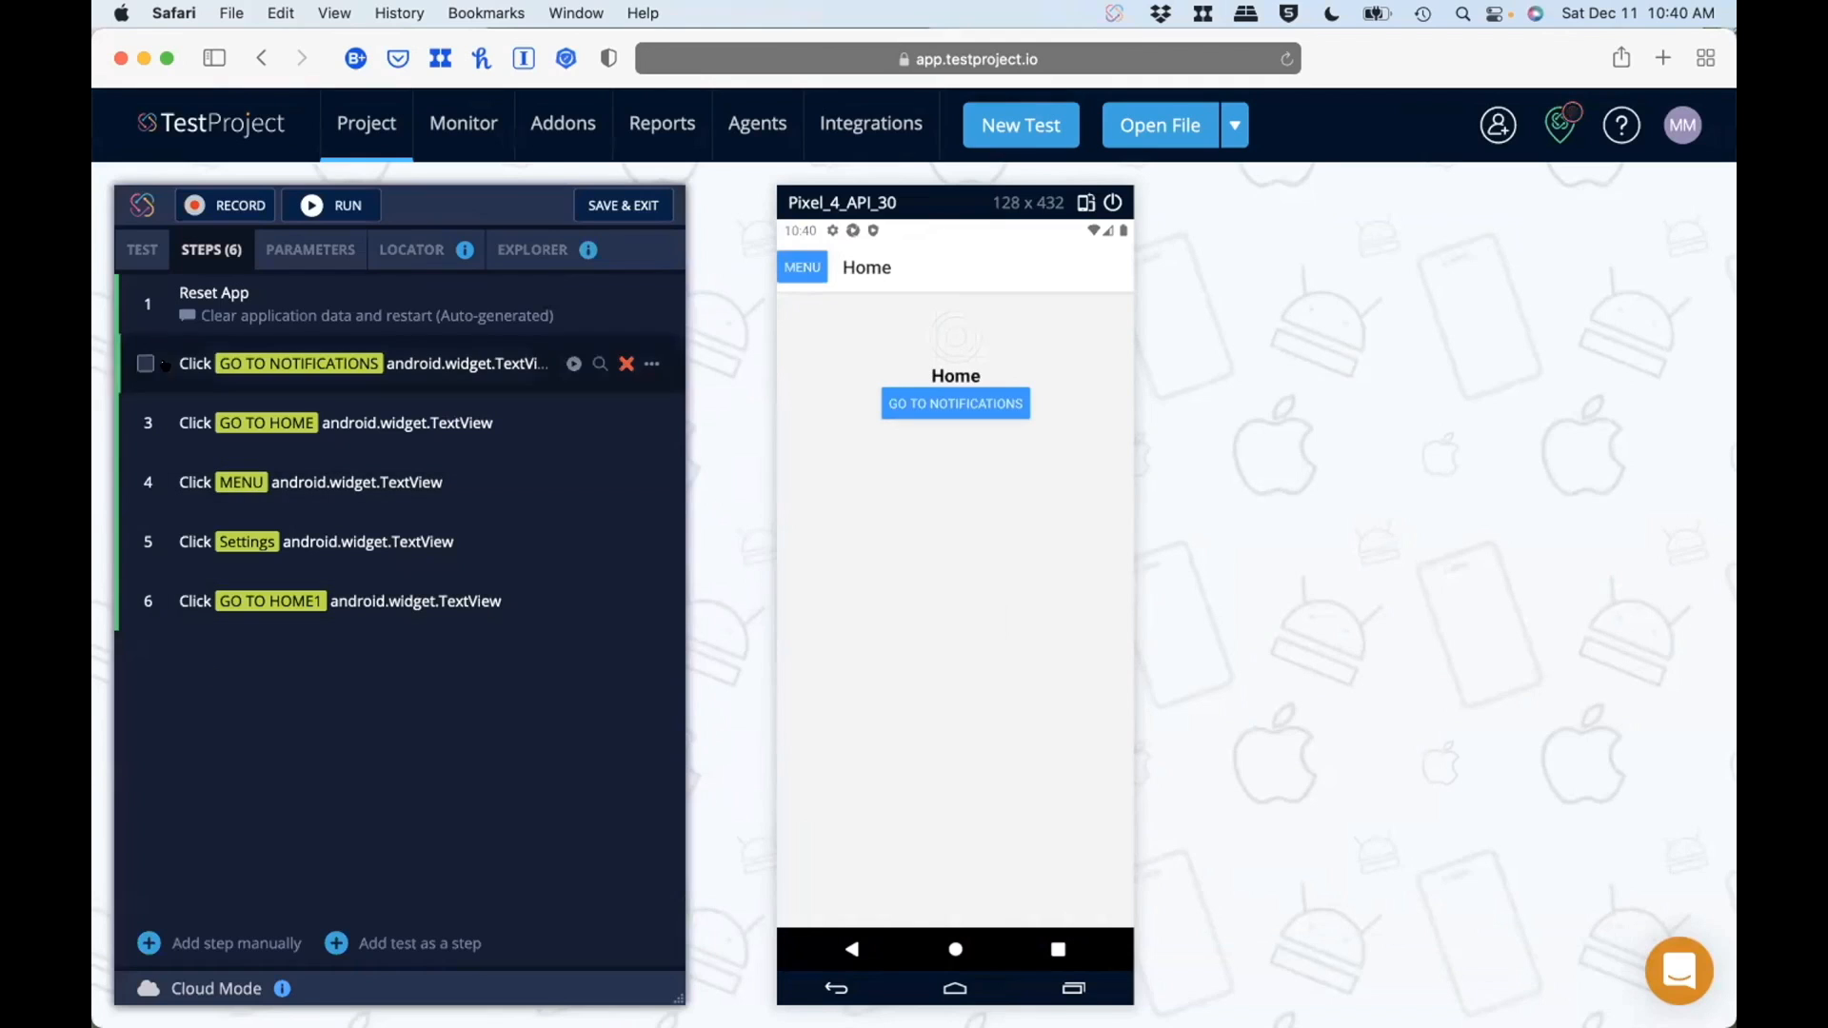
left_click(143, 250)
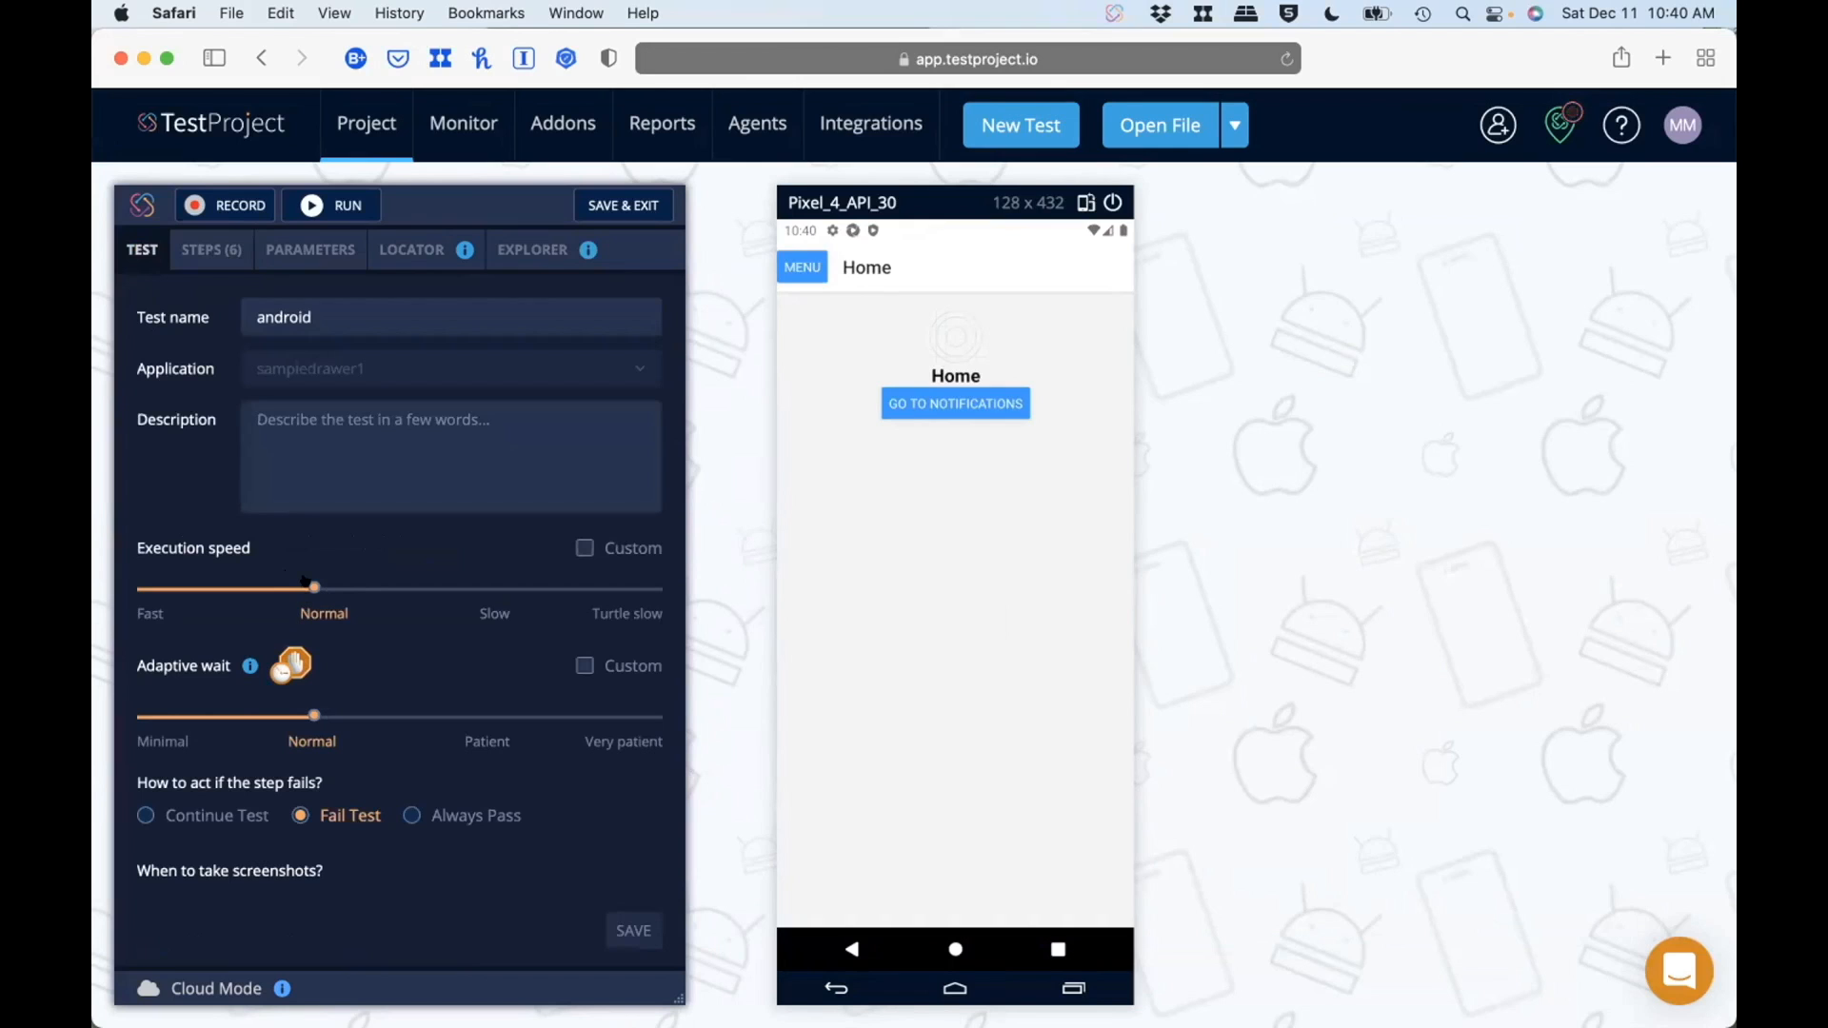
left_click_drag(304, 577, 401, 580)
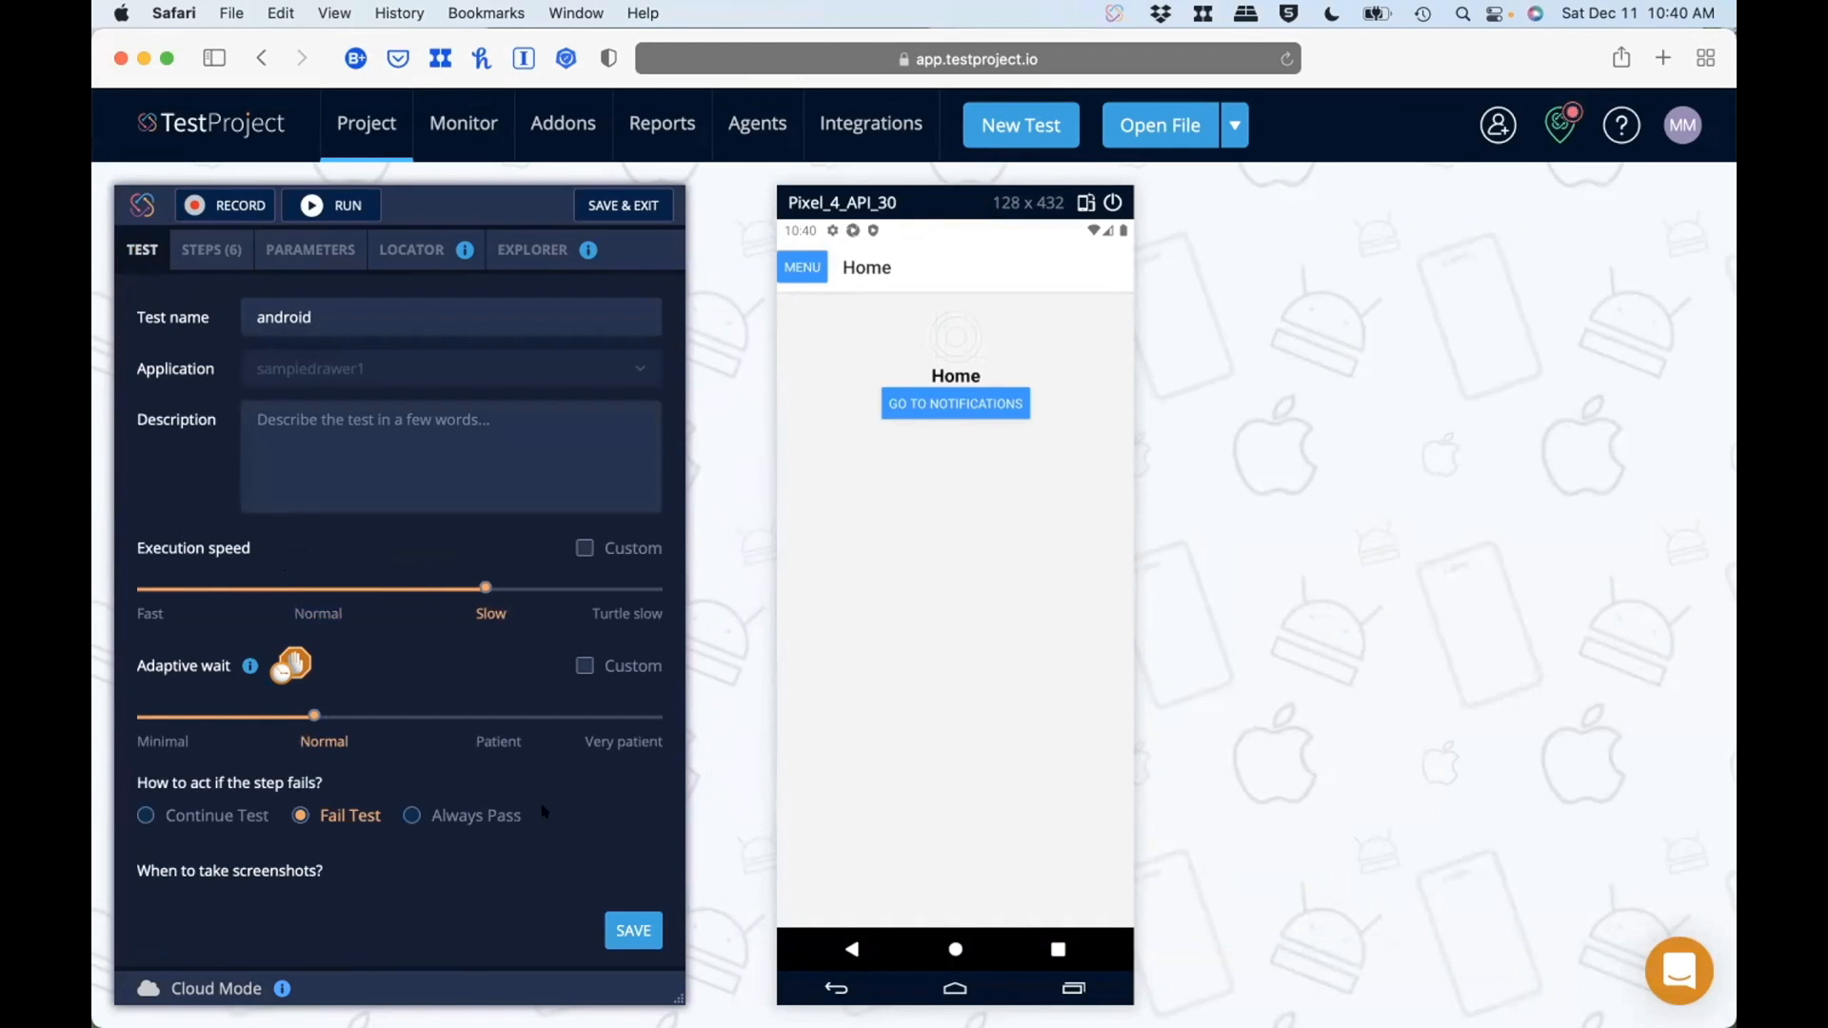
scroll(478, 743, "down", 1)
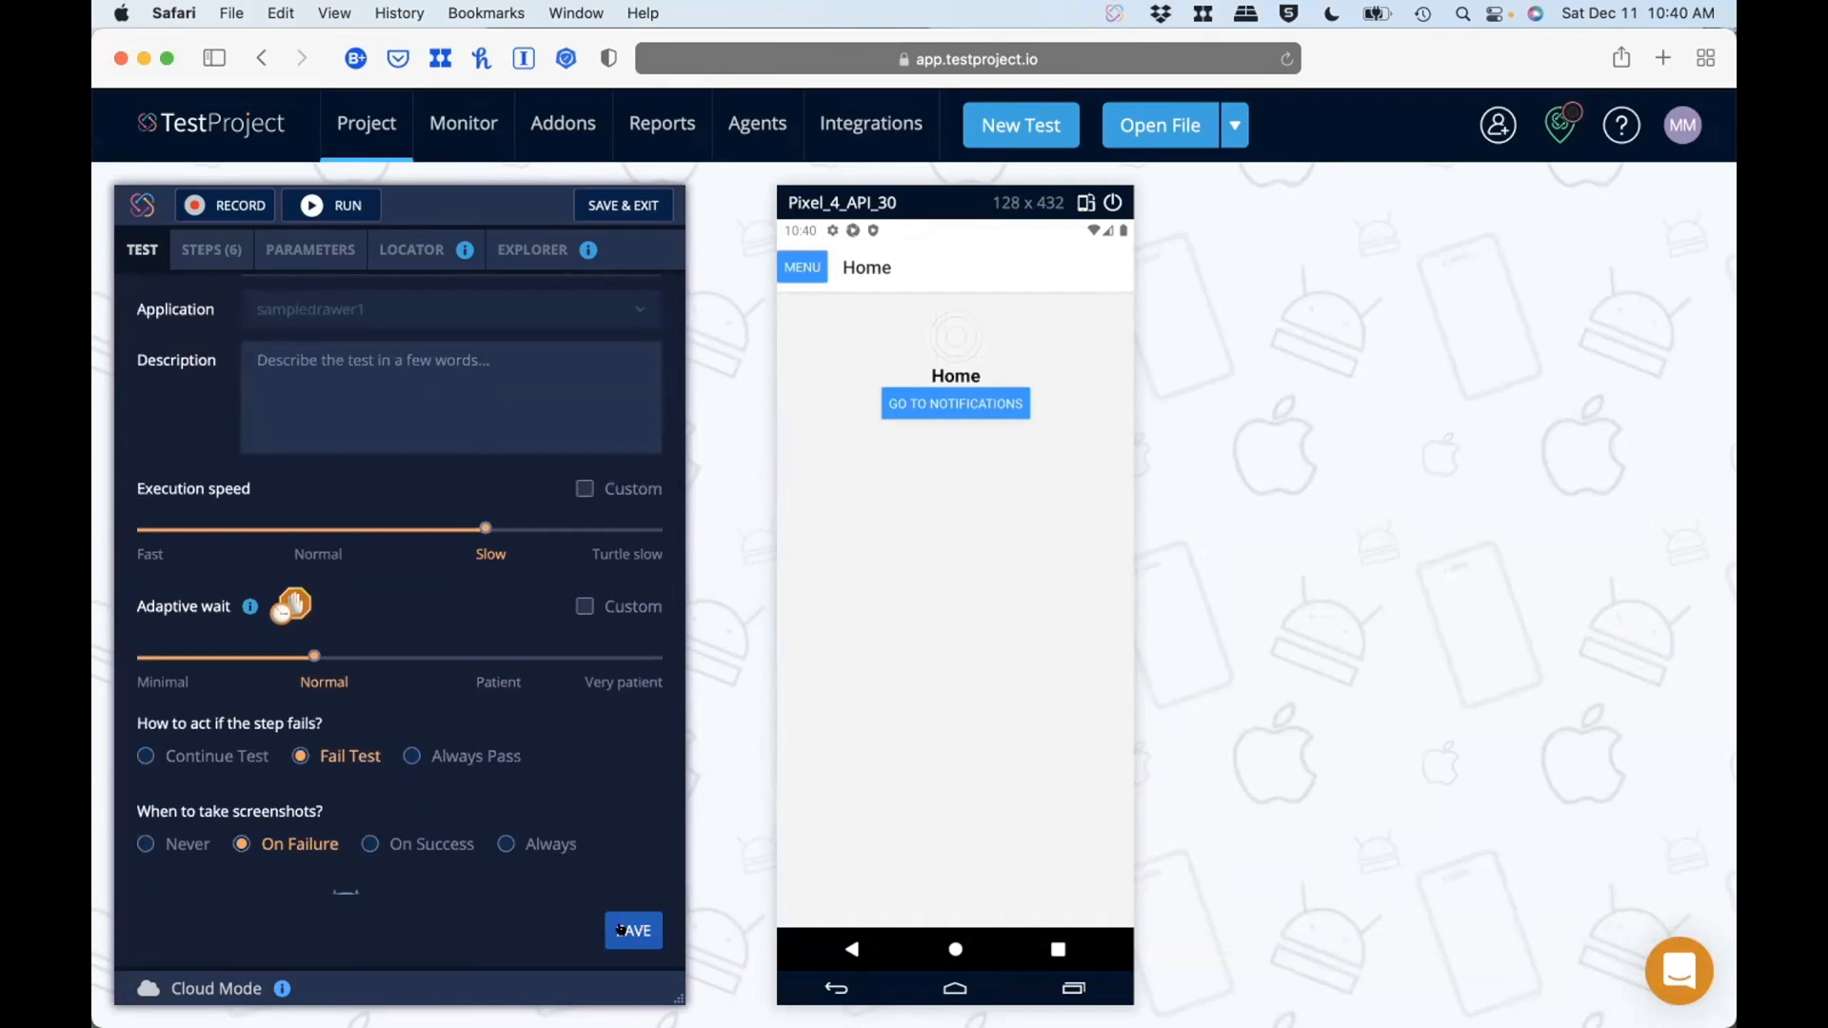
left_click(619, 929)
left_click(321, 204)
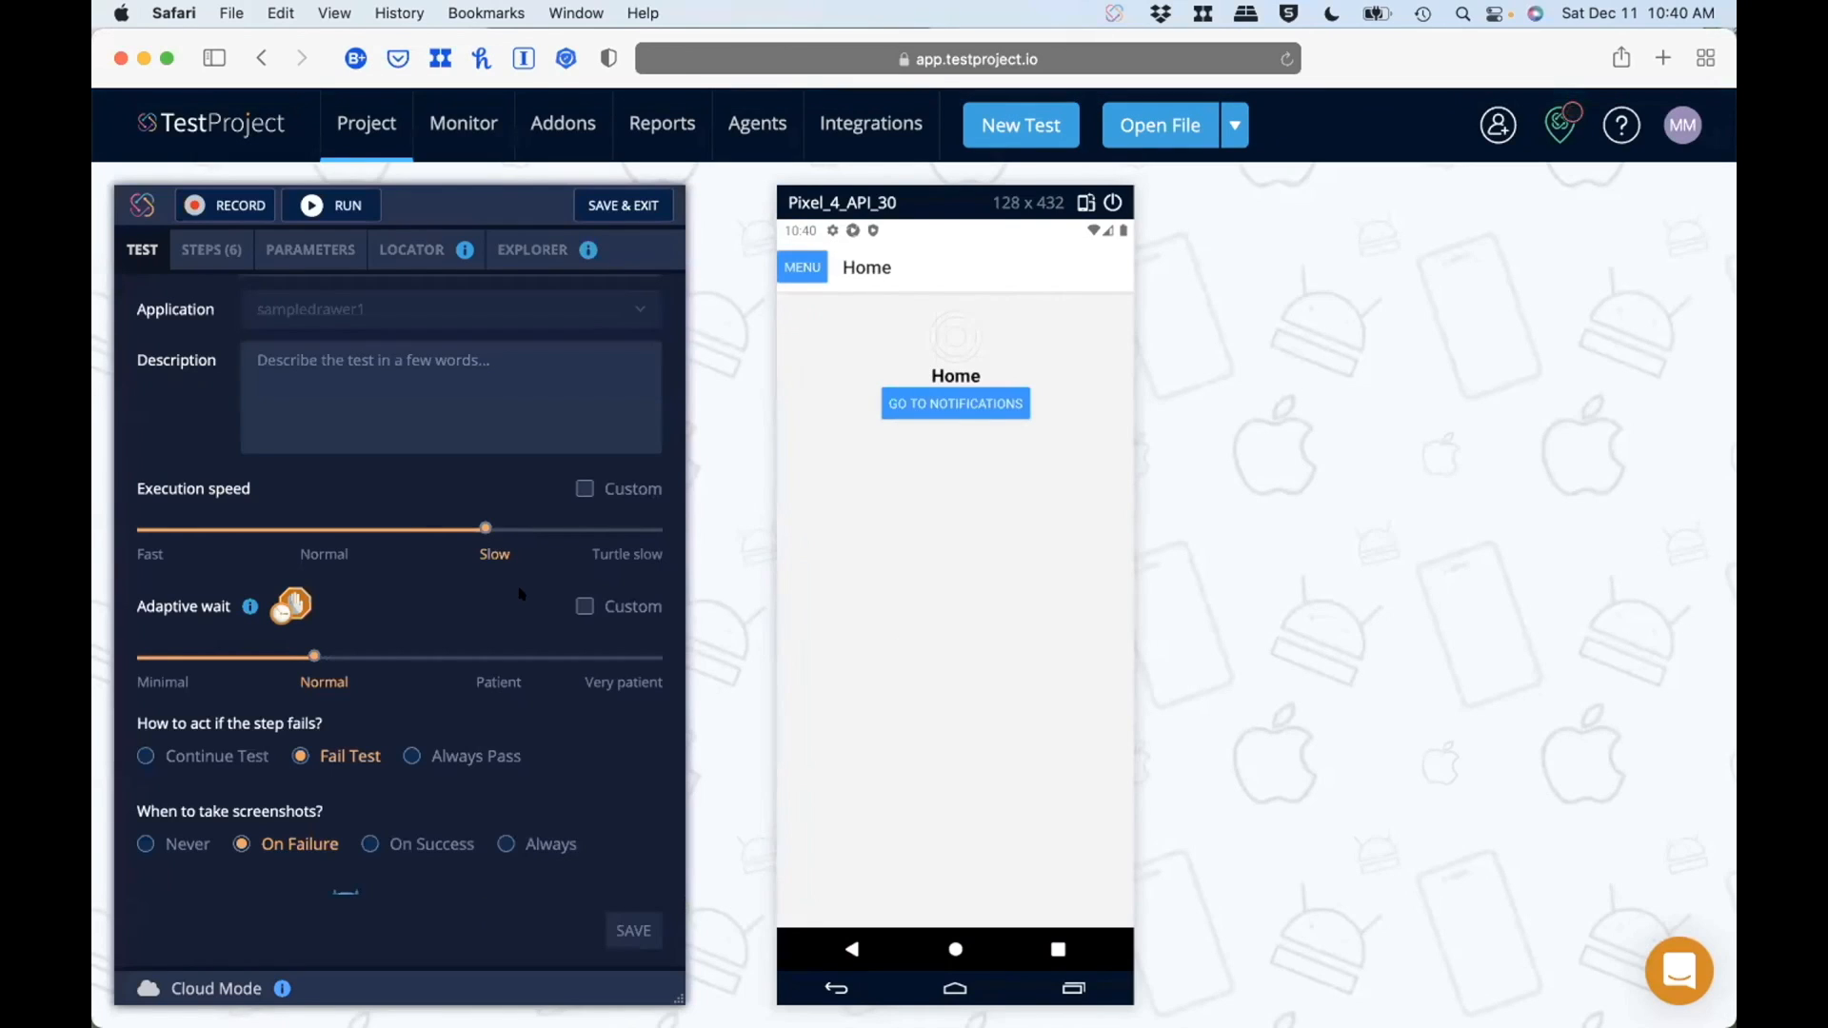
Step: Rerun the android test with the execution speed saved as Turtle slow, and once more with it saved as Fast
left_click_drag(475, 527, 614, 528)
left_click(309, 202)
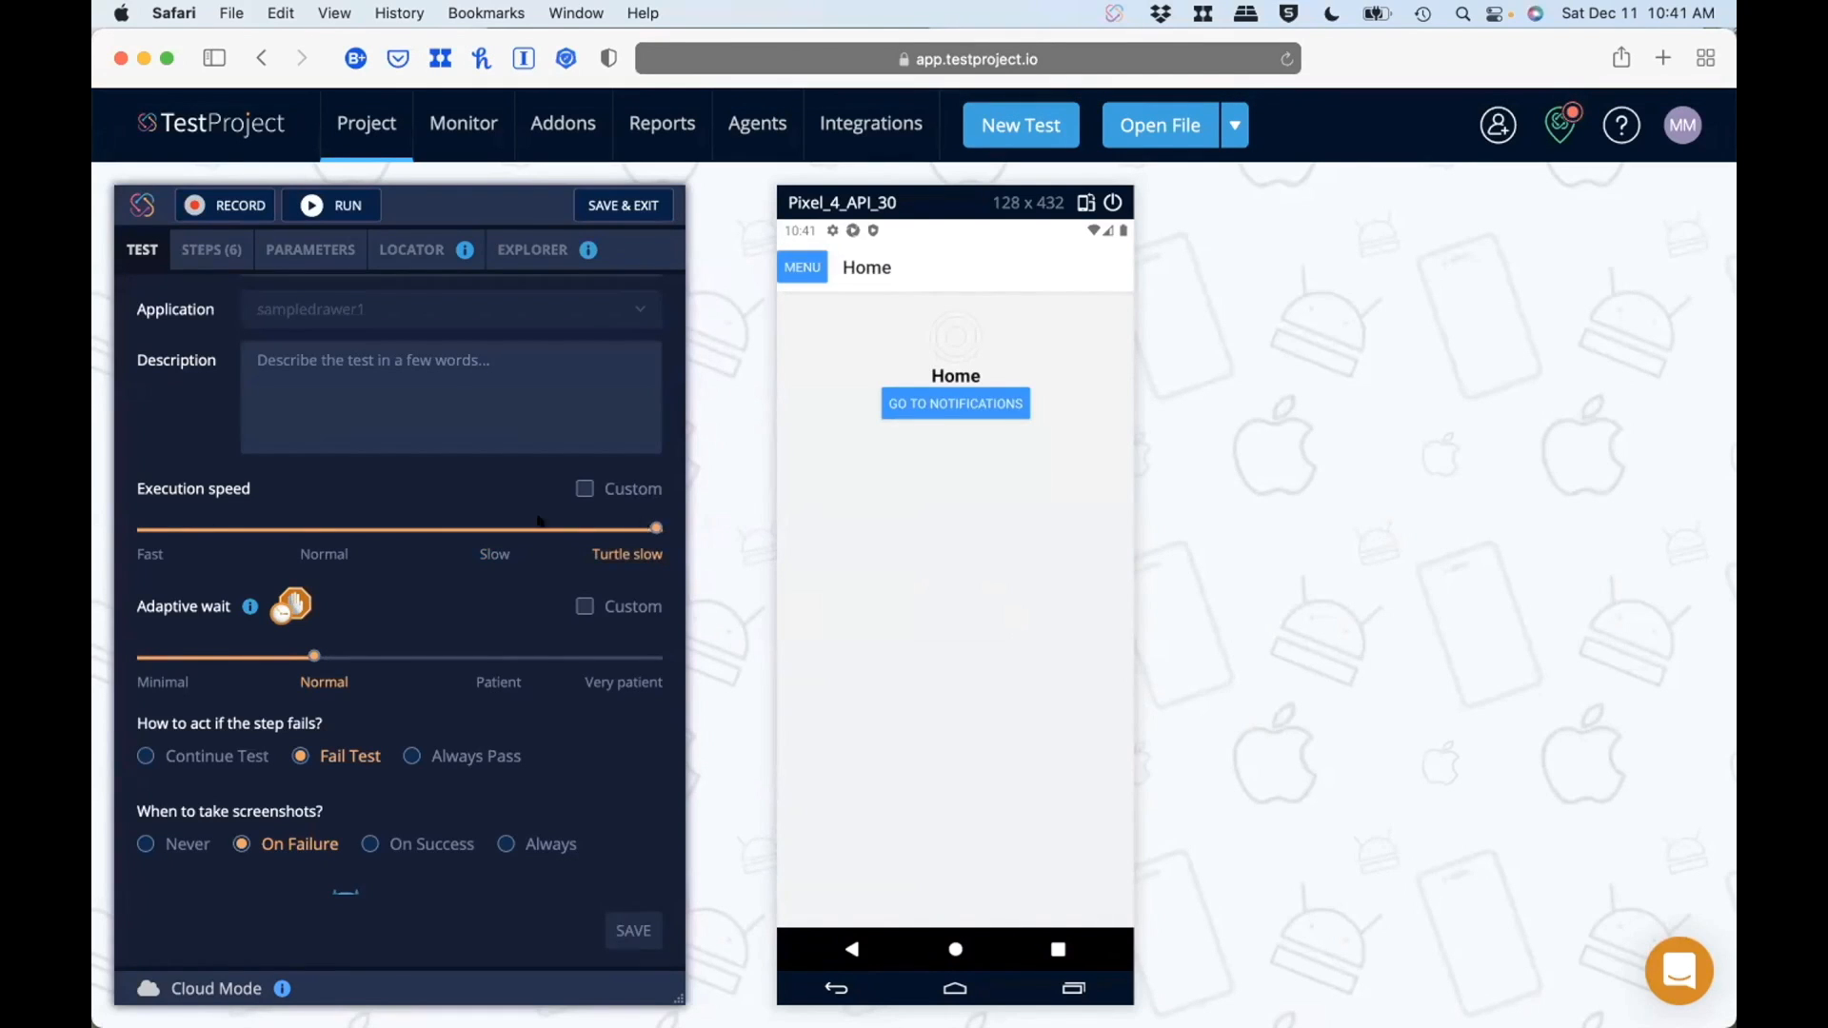
left_click(314, 528)
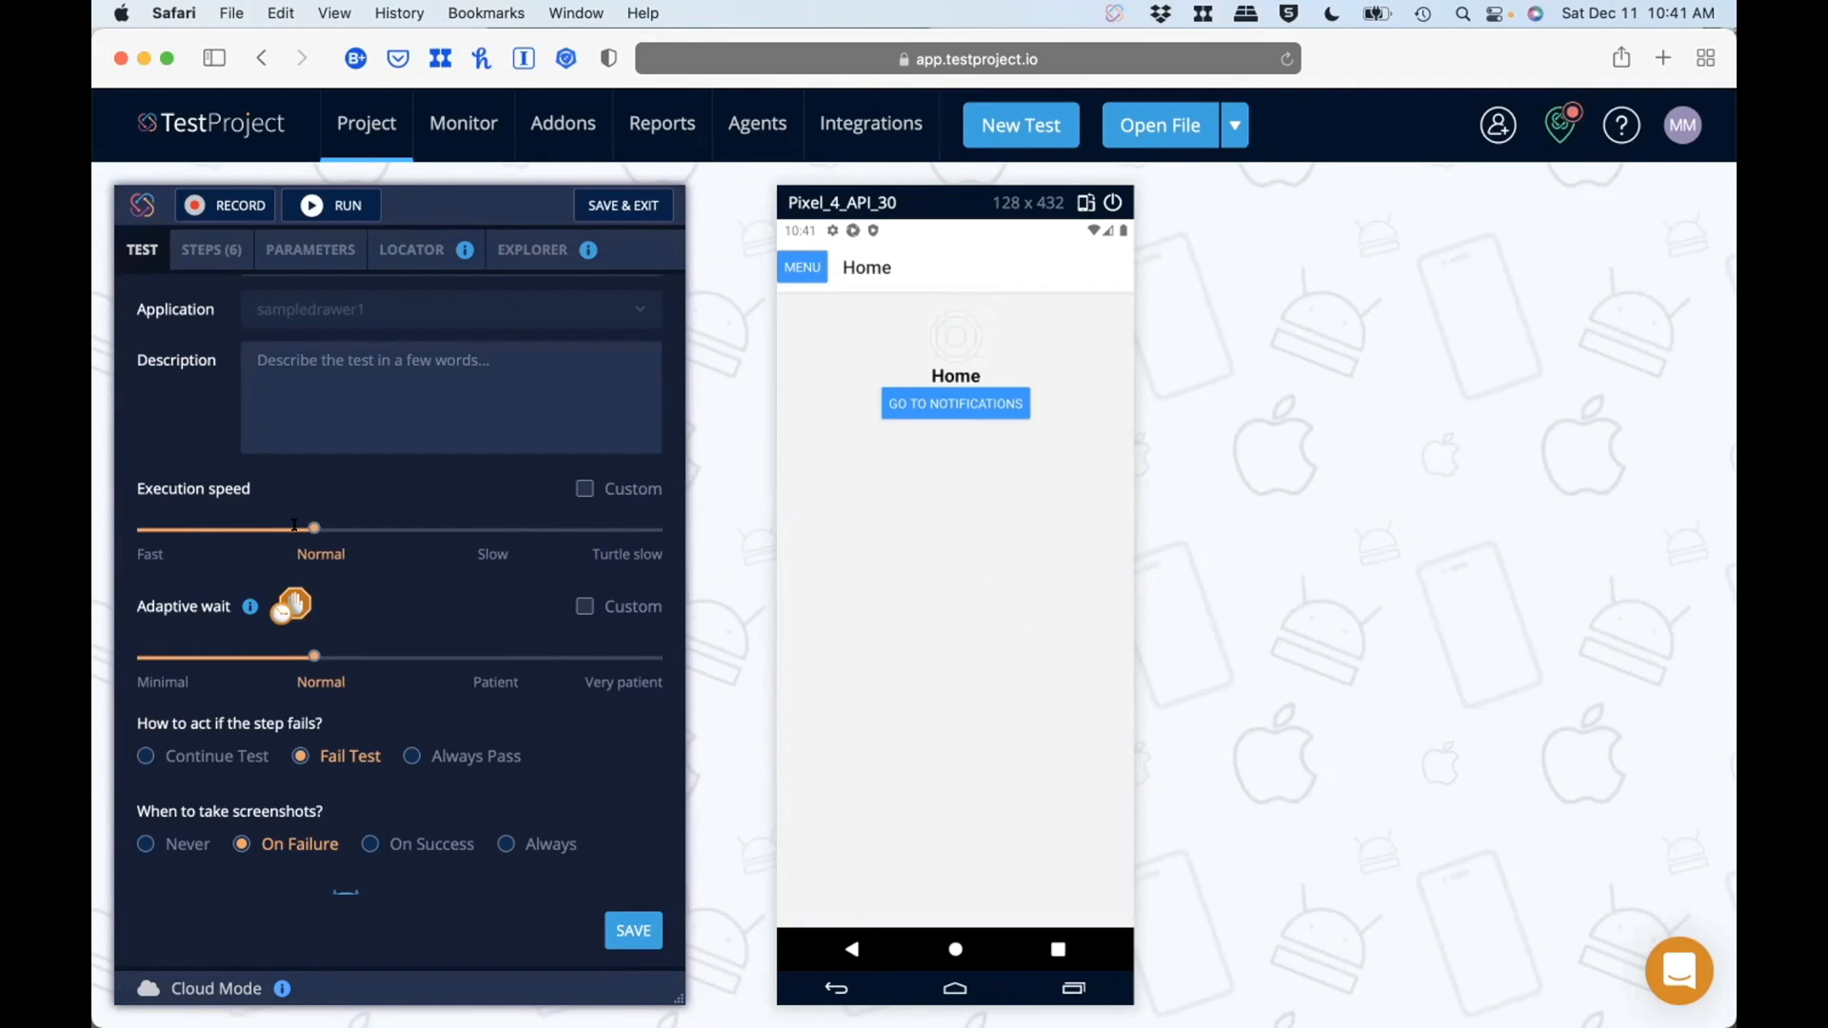
left_click(143, 528)
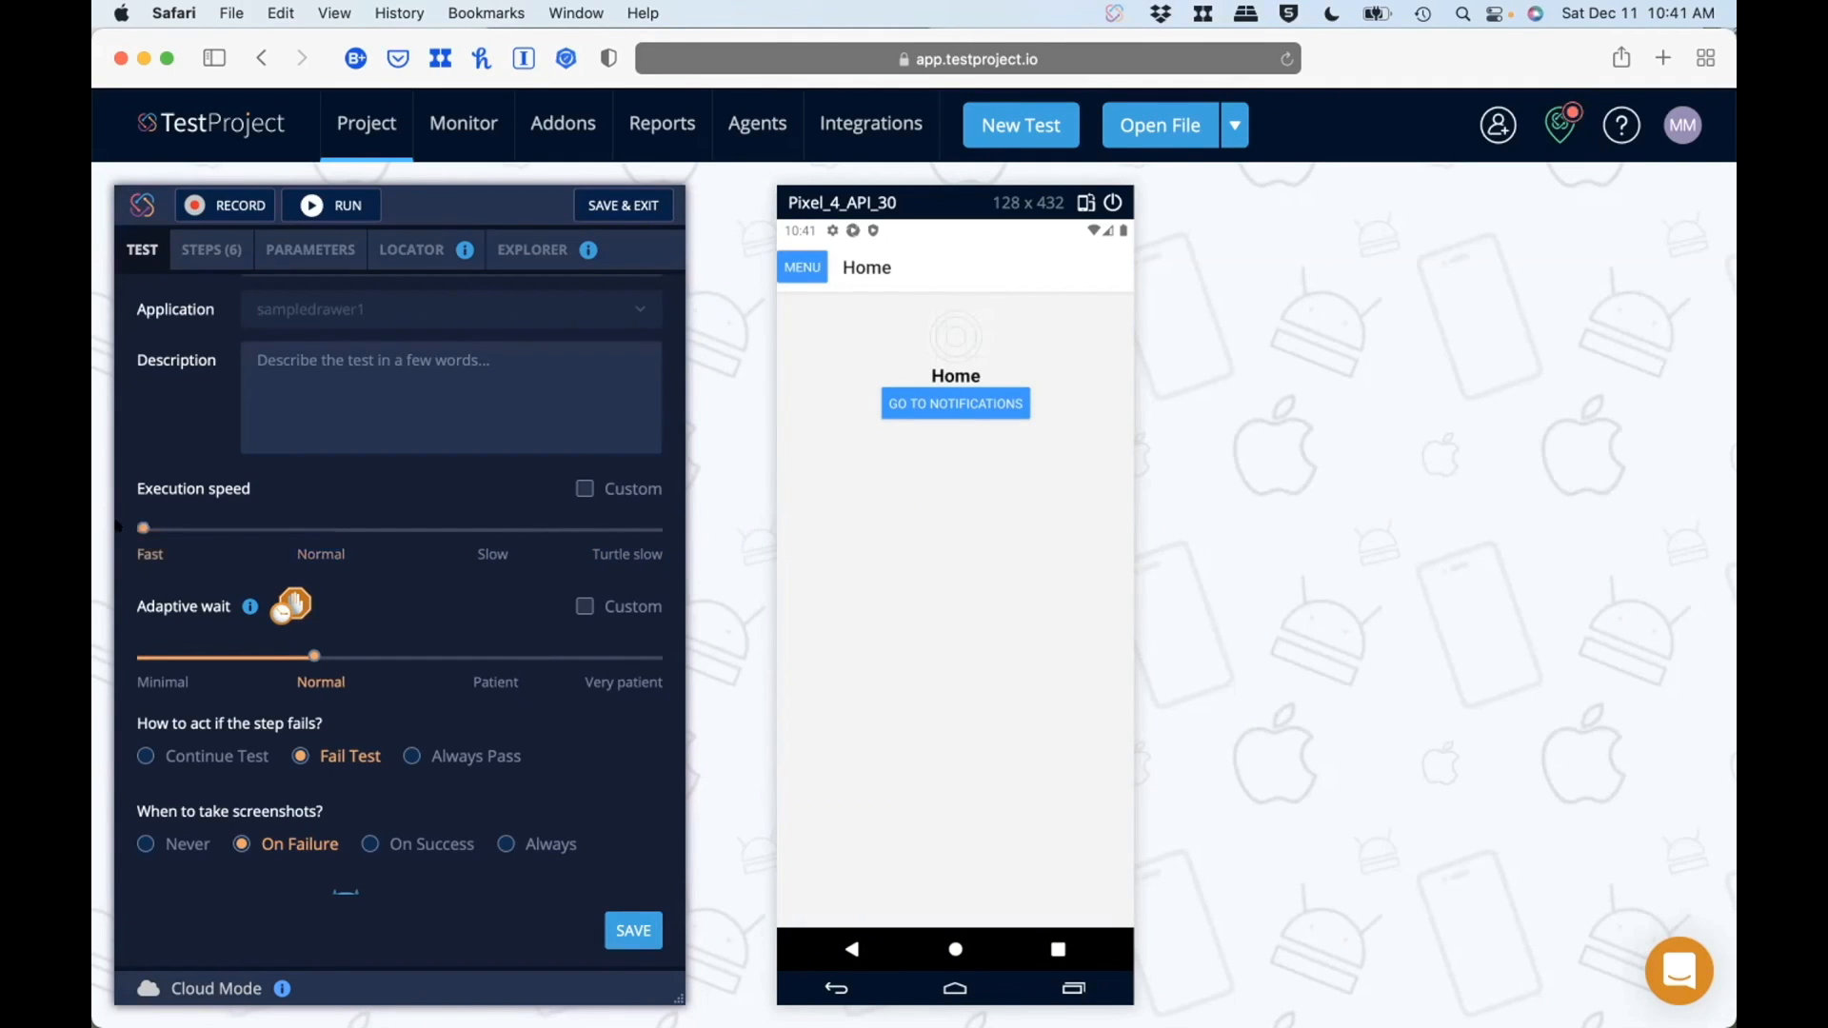
left_click(635, 914)
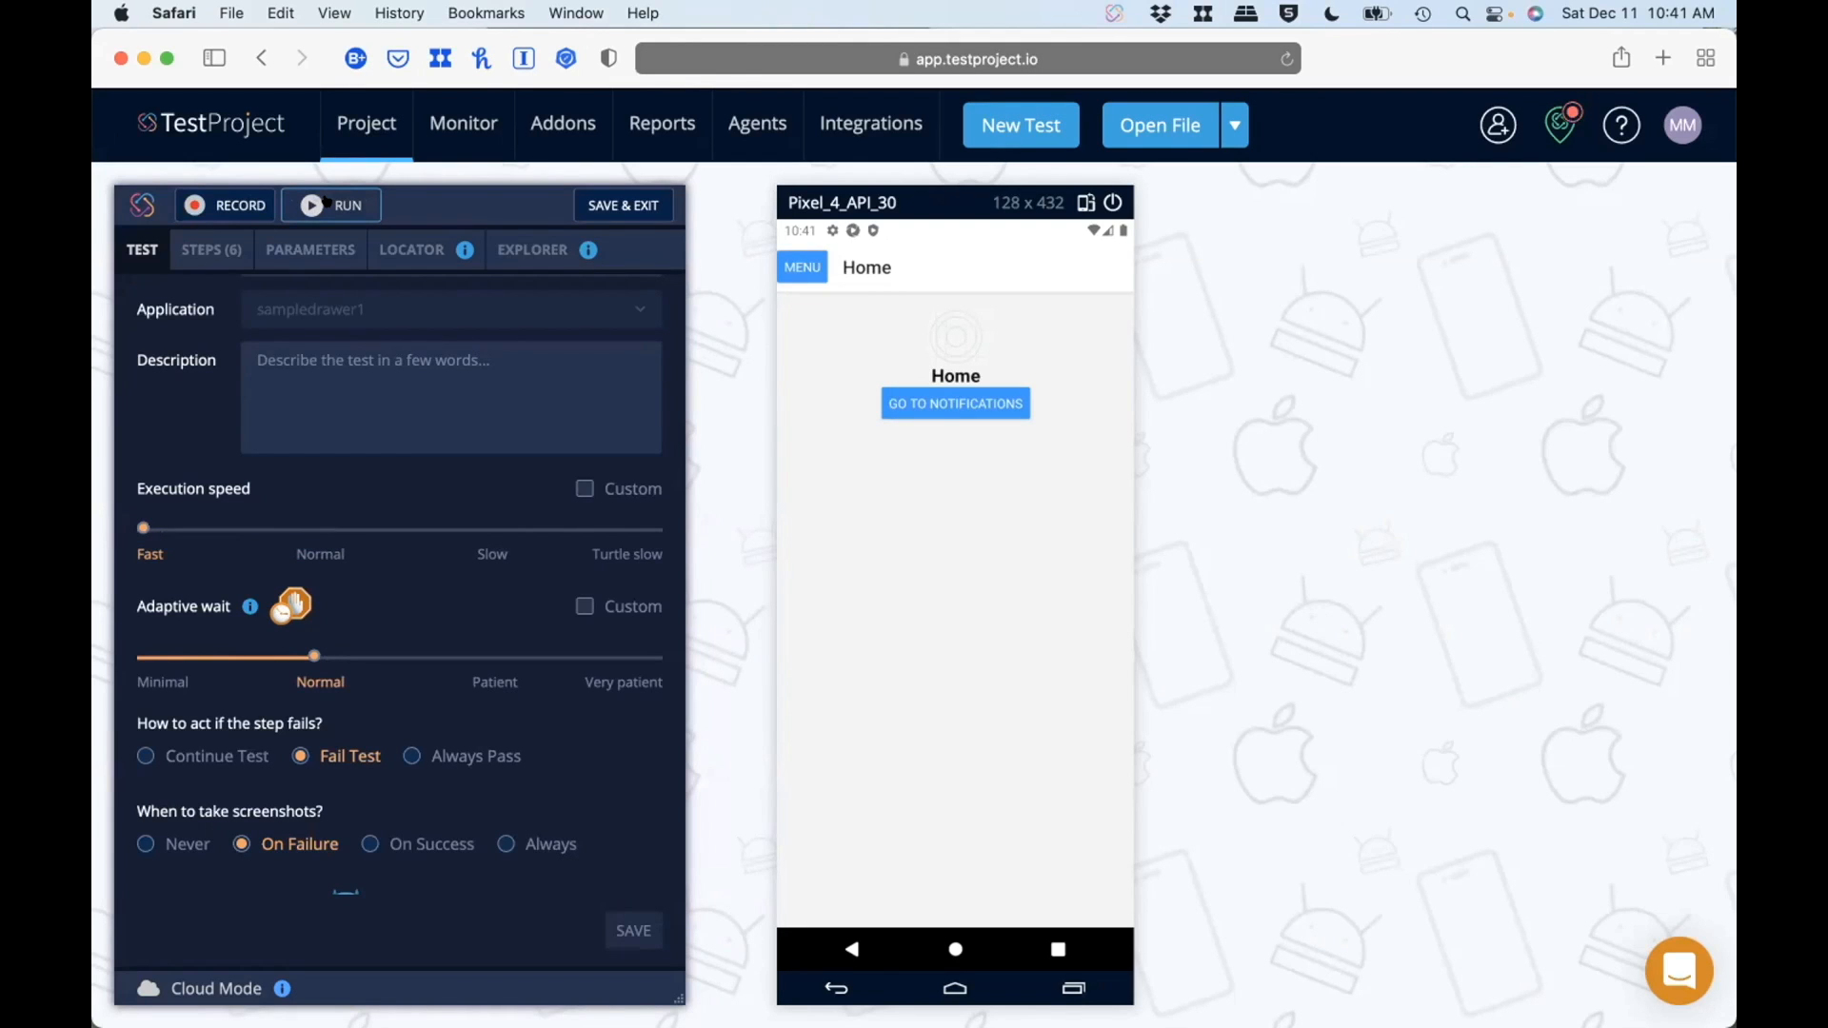
left_click(324, 202)
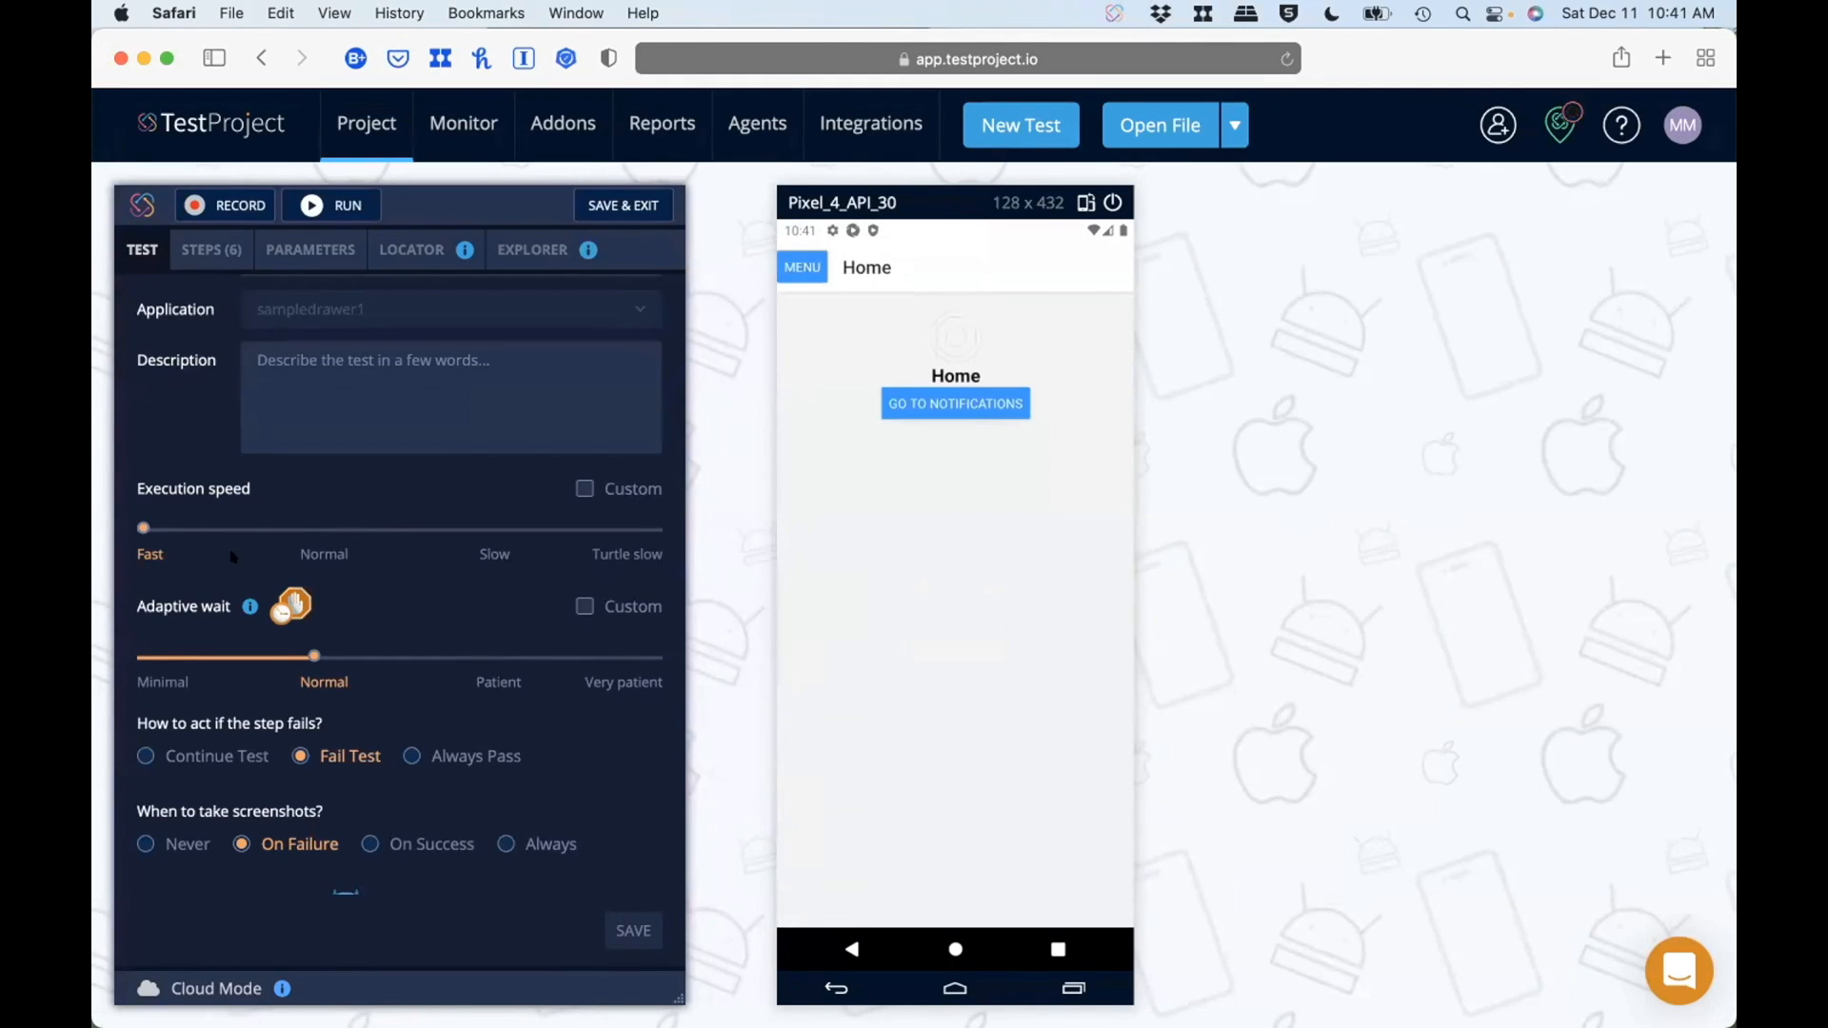
Step: Restore the android test's execution speed to Normal and save the setting
left_click_drag(142, 528, 314, 528)
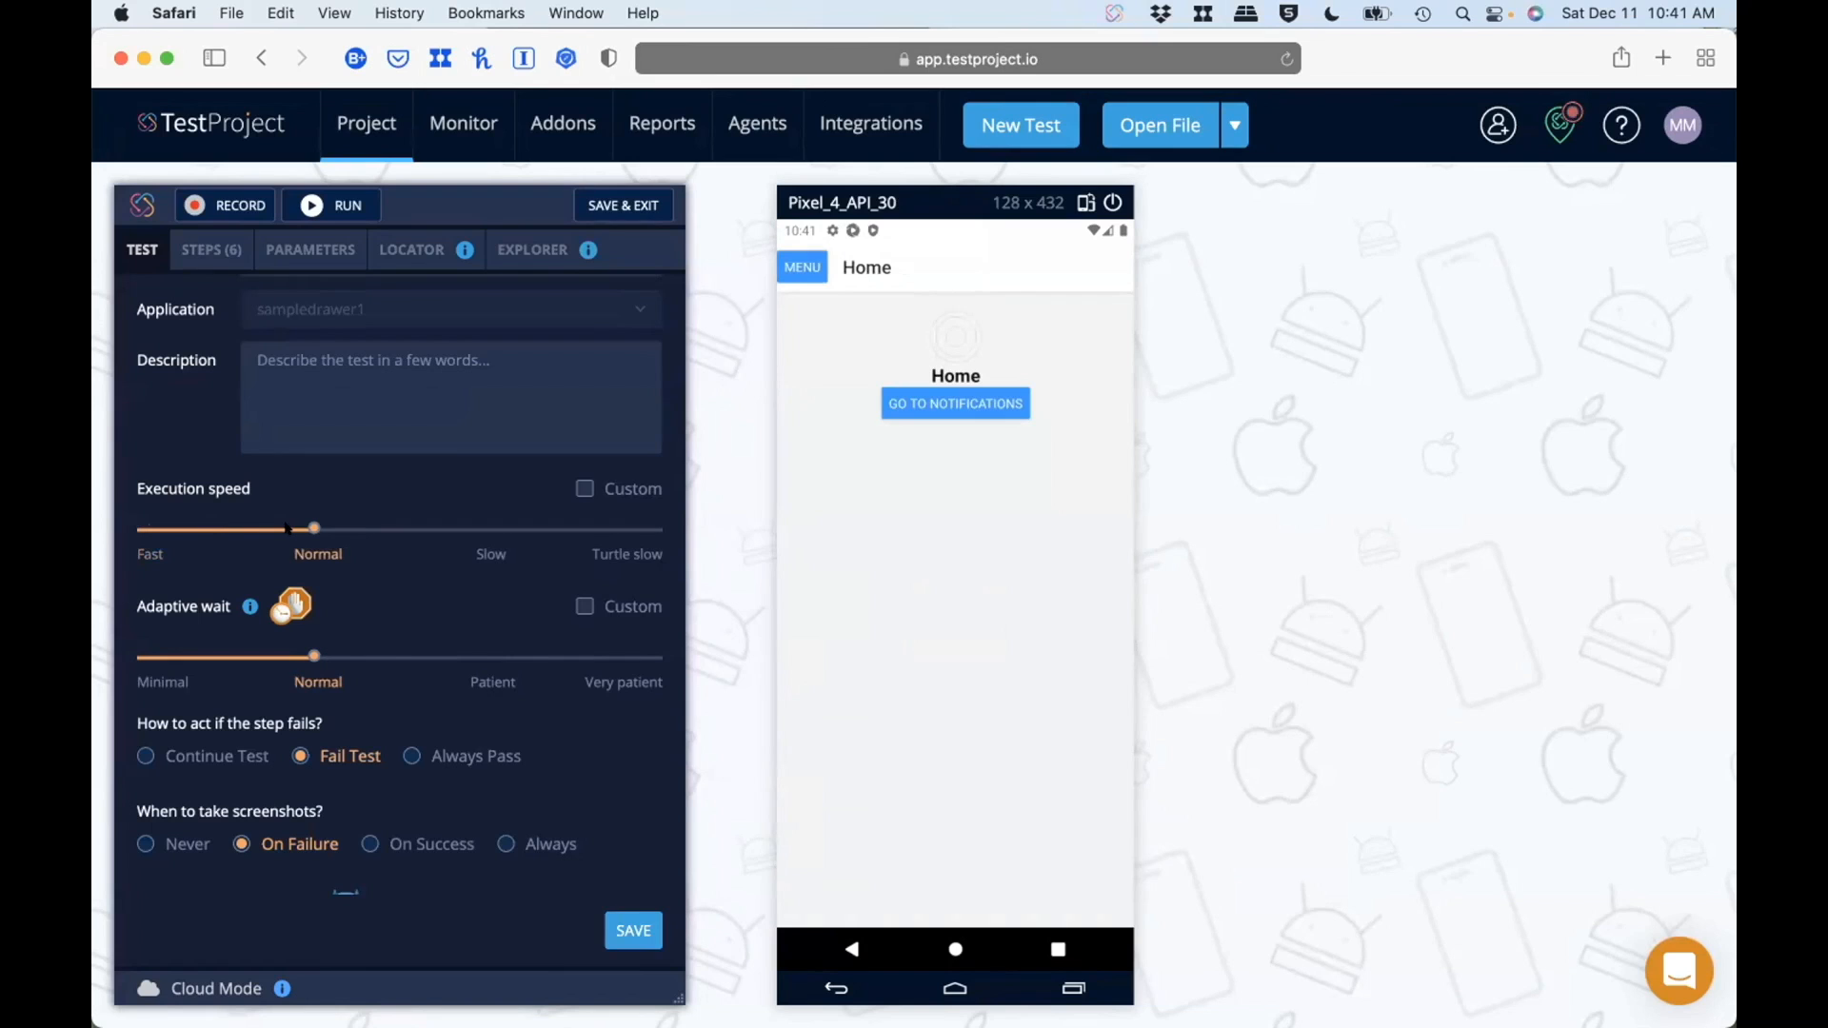
left_click(193, 251)
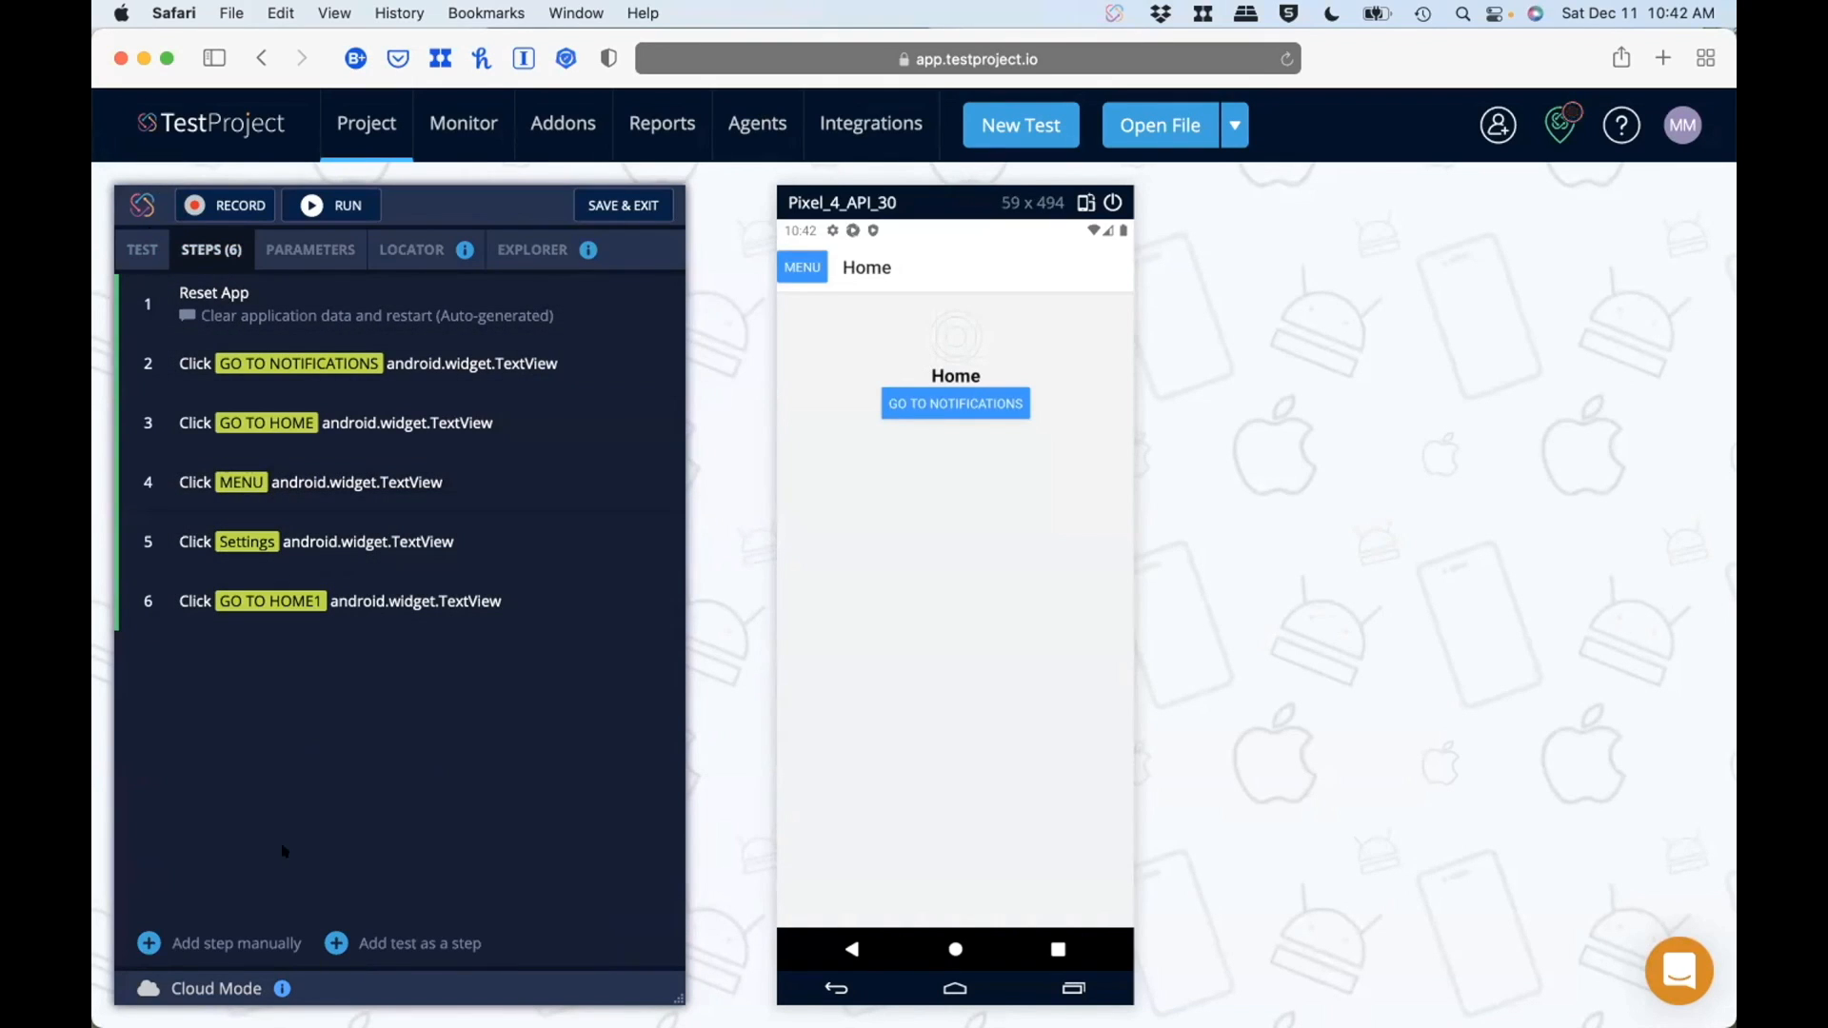
left_click(145, 250)
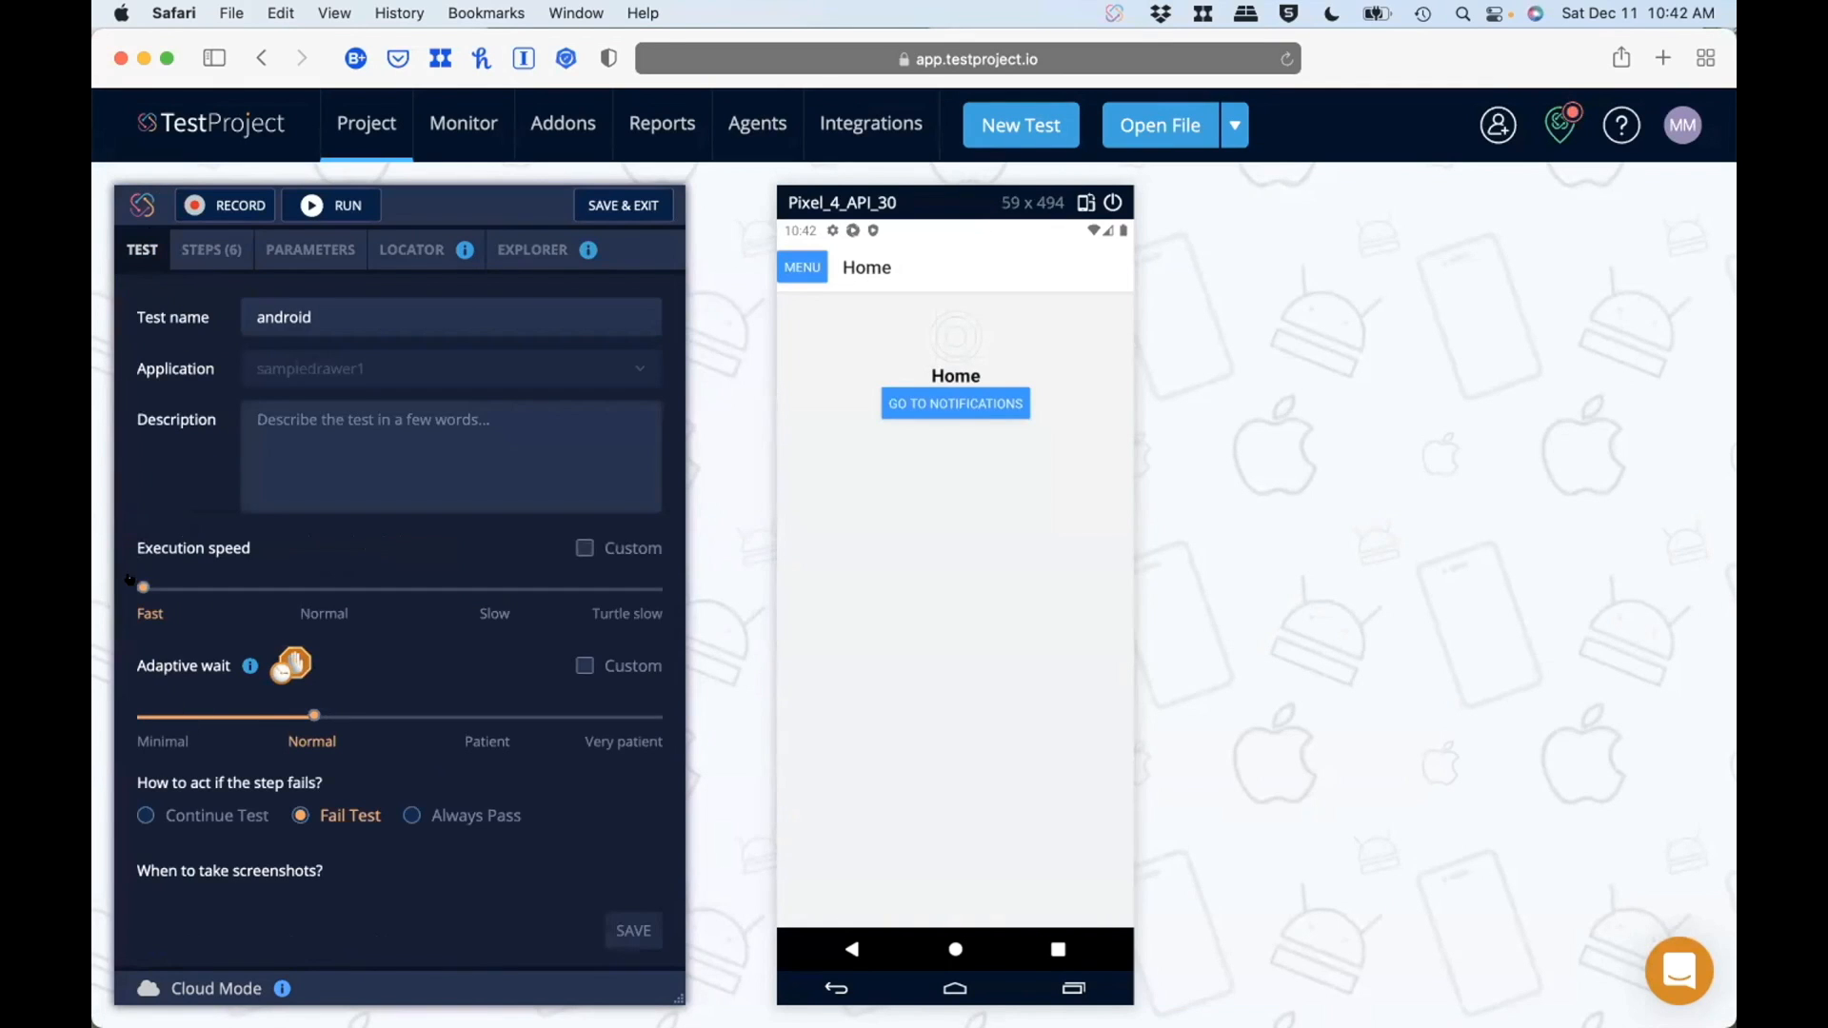
left_click_drag(144, 588, 303, 585)
left_click(644, 922)
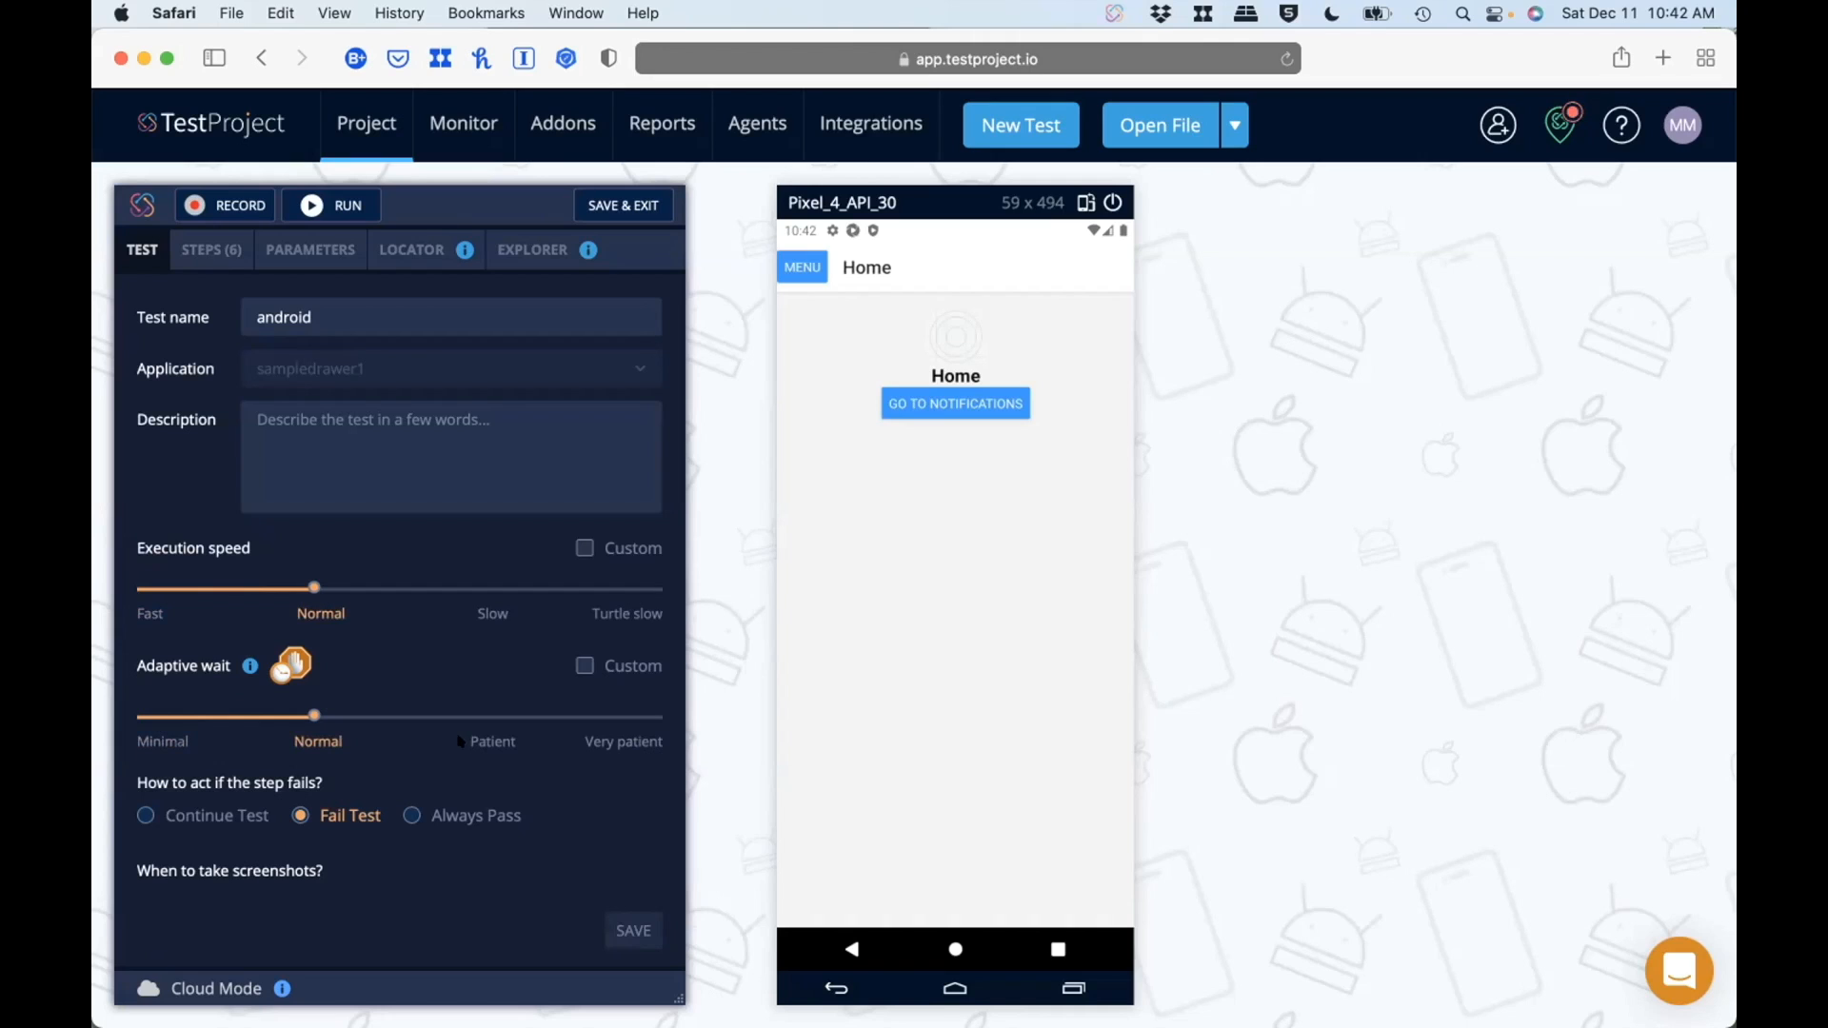
Step: Review the adaptive wait and remaining android test settings, and switch the Automation Assistant off and back on
mouse_move(250, 666)
scroll(357, 674, "down", 3)
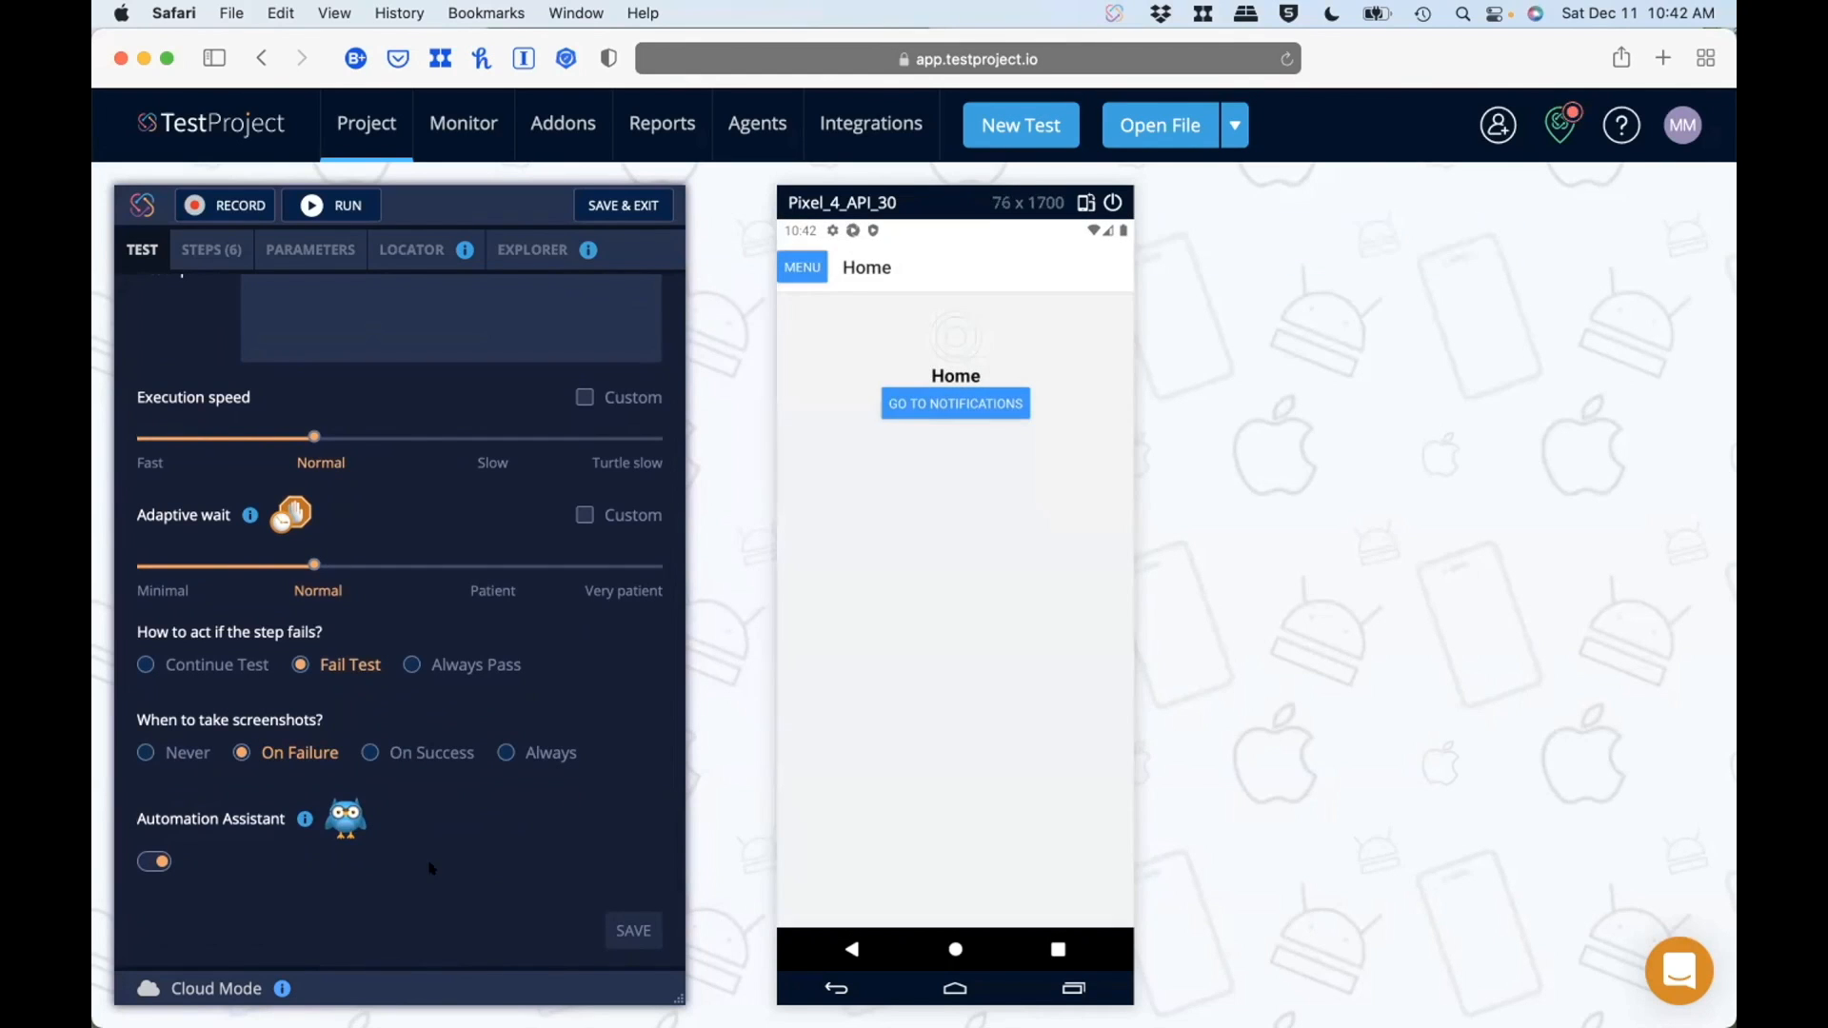
left_click(143, 861)
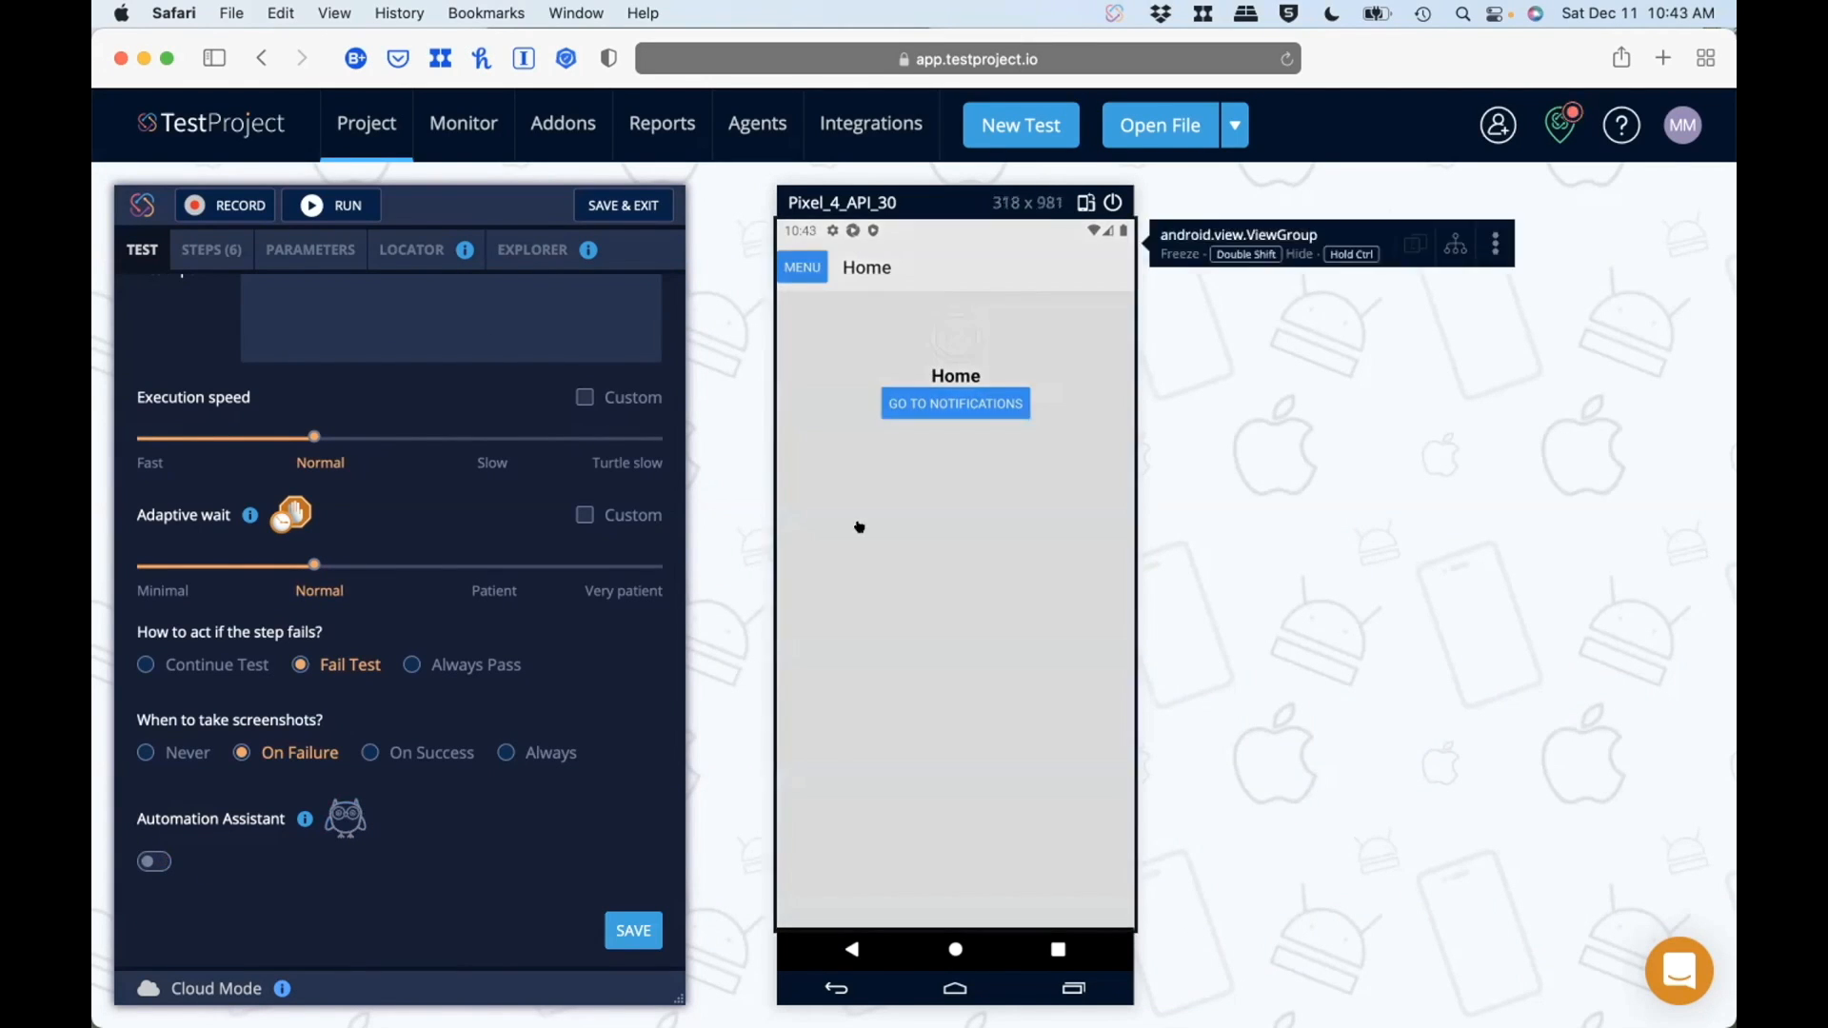
left_click(151, 863)
Step: Run the android test once more from its step list, and save and exit the test editor
left_click(204, 249)
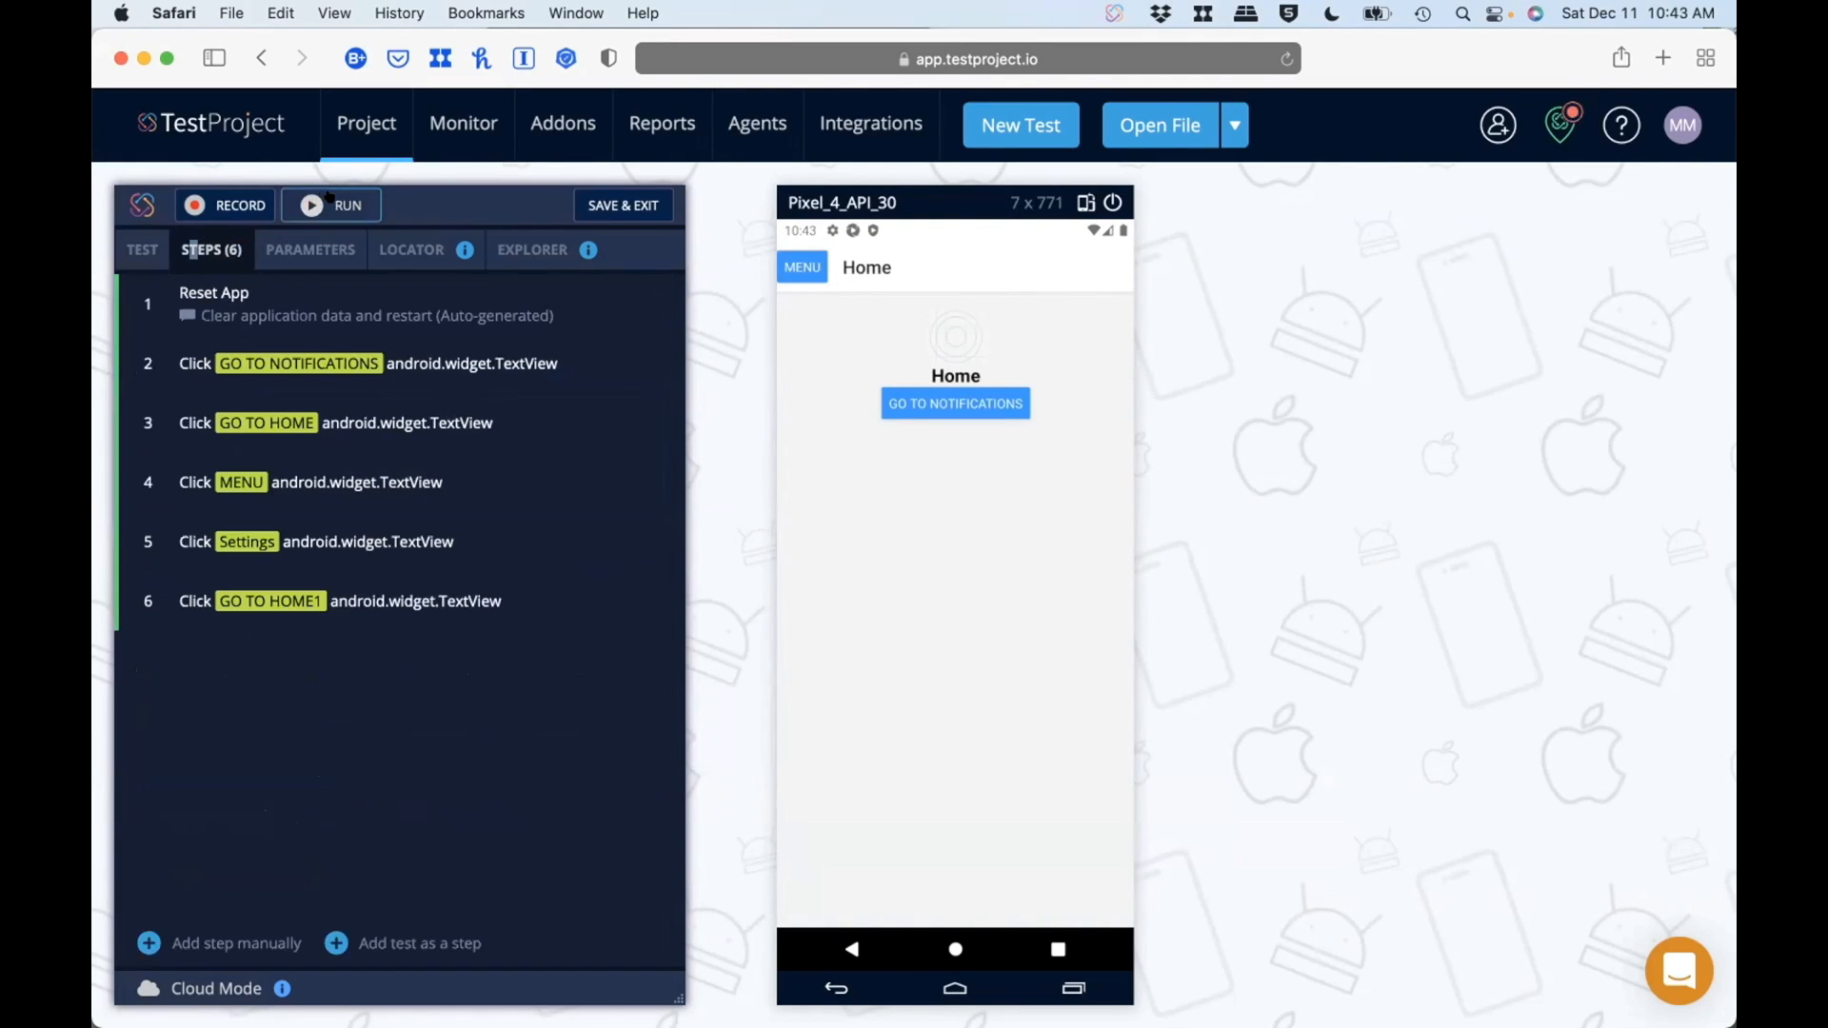
left_click(329, 202)
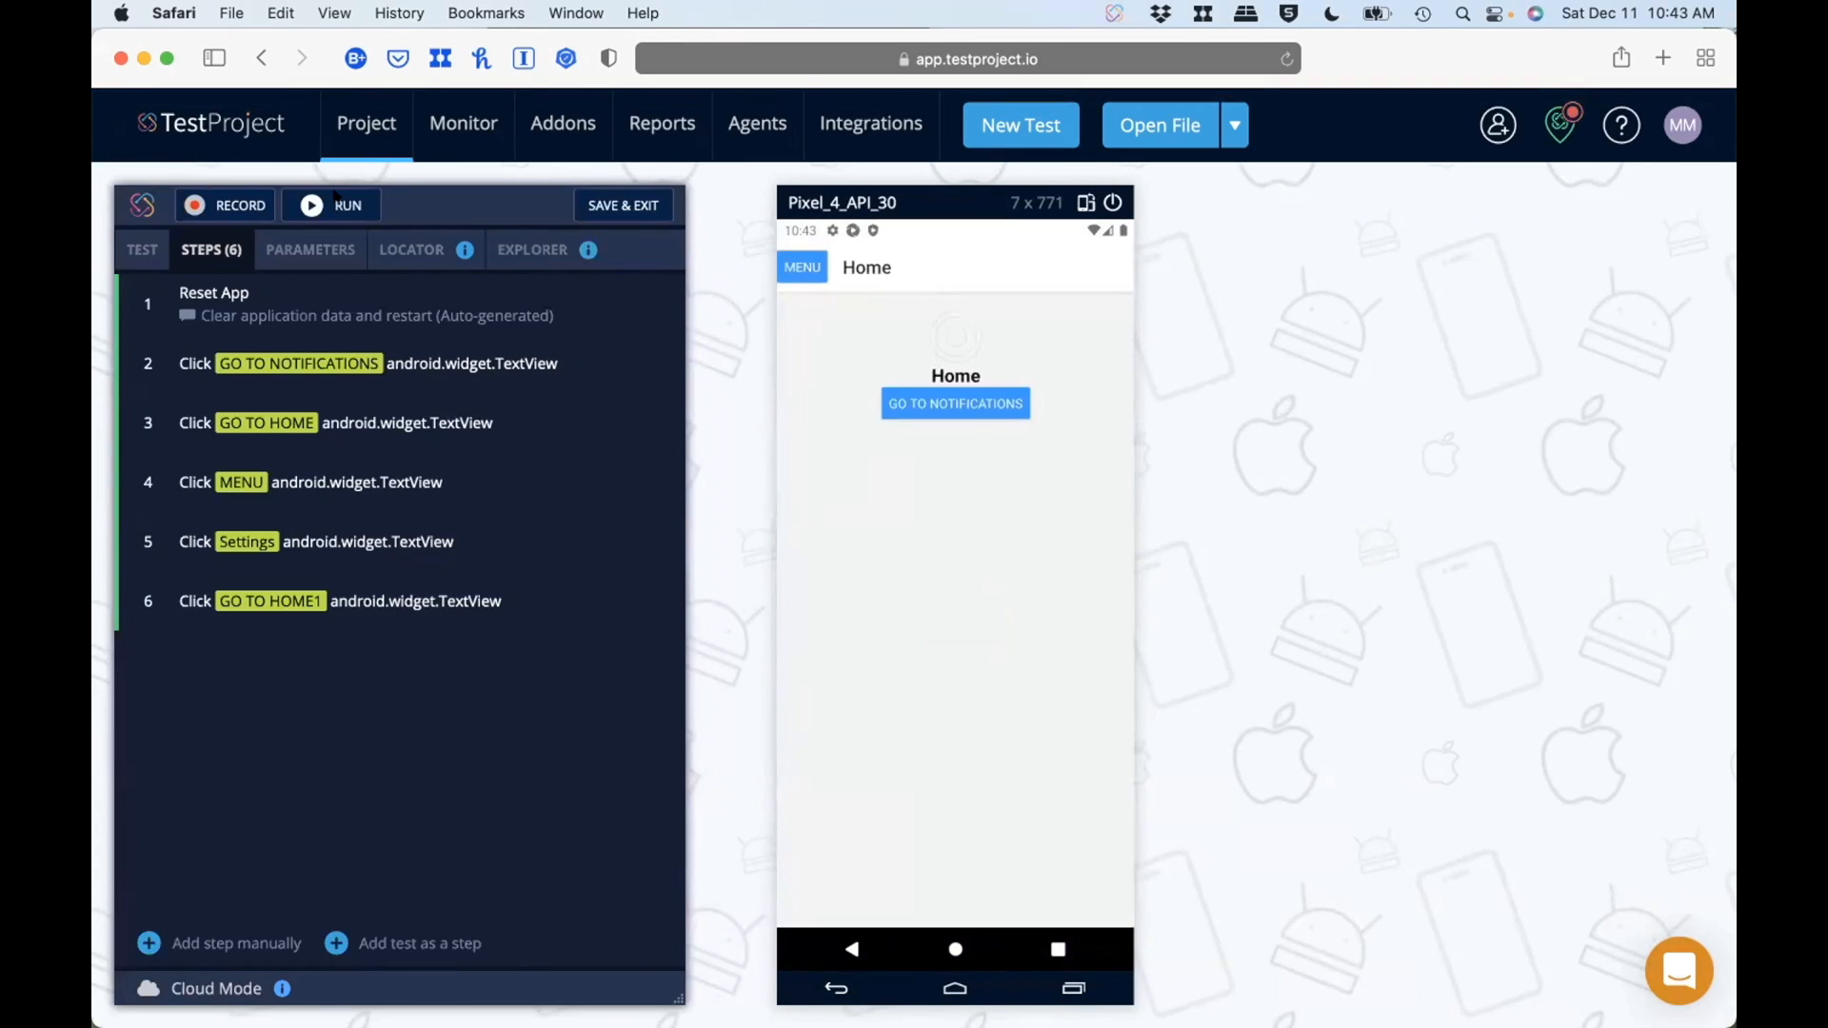
left_click(604, 202)
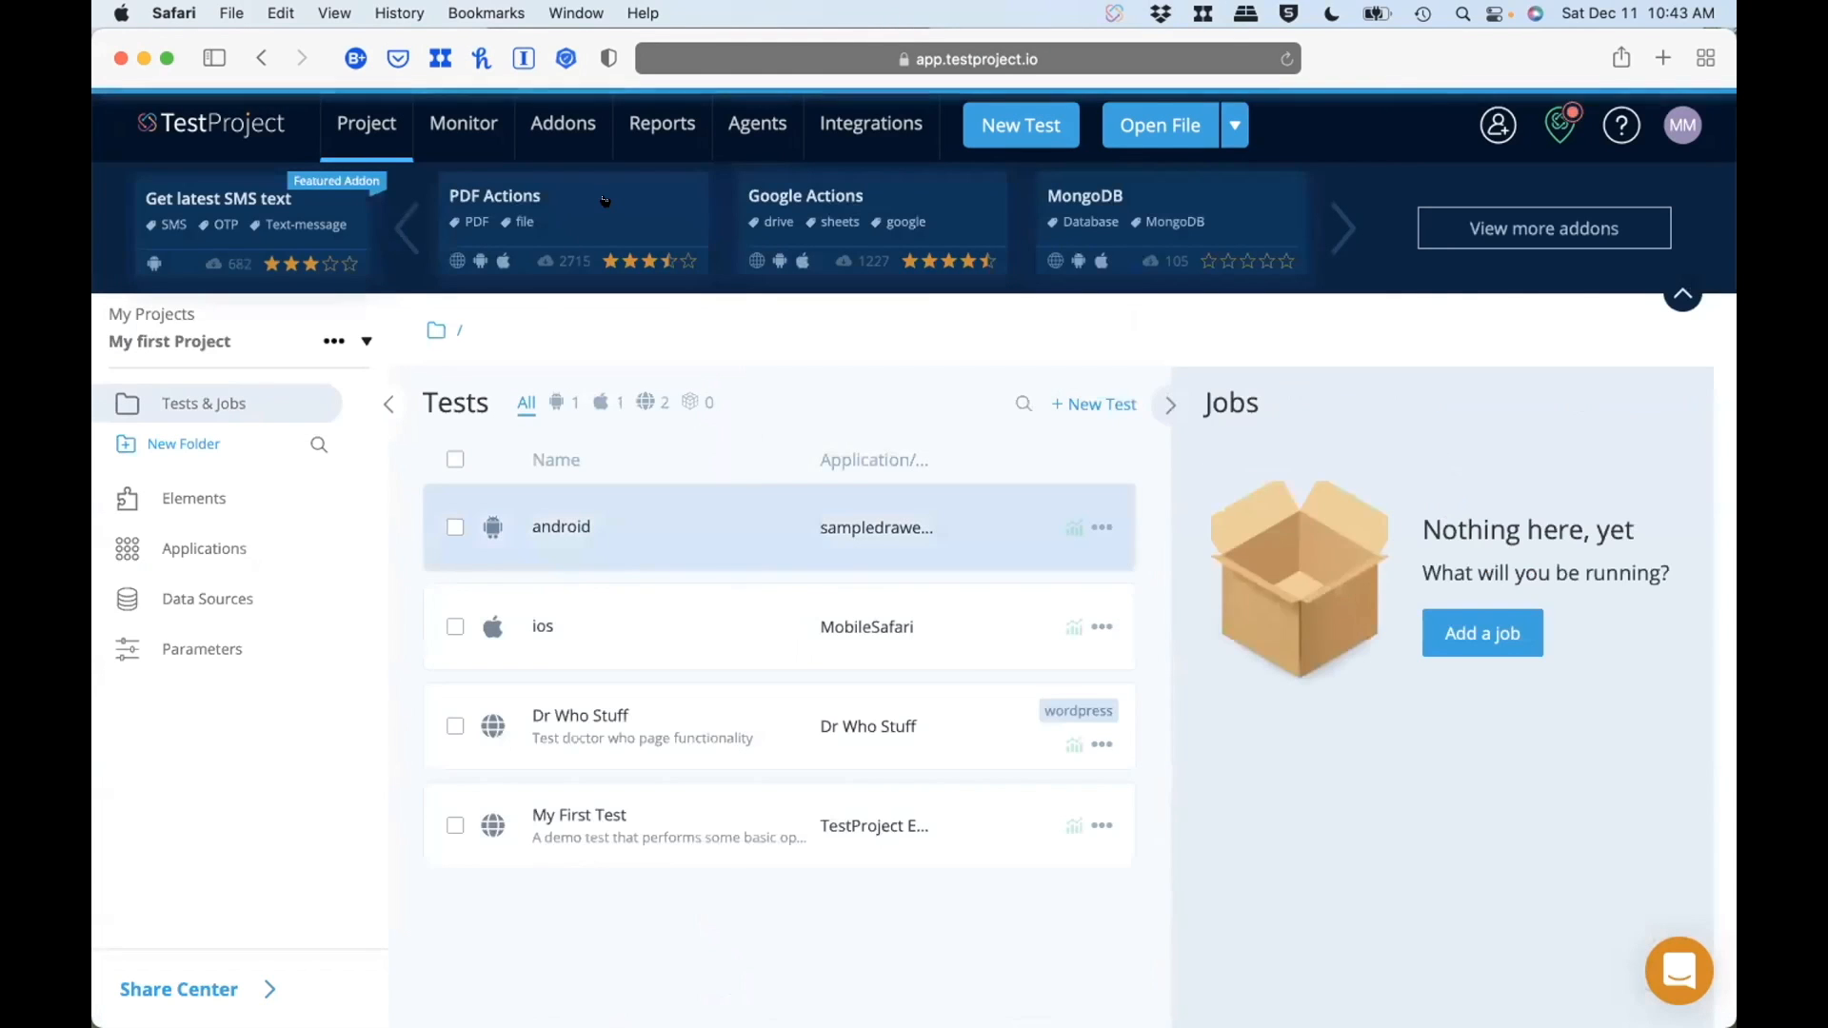
Step: Open the ios test with the iPhone 13 Pro displayed live beside its steps, and show all open windows for comparison with the simulator
left_click(676, 638)
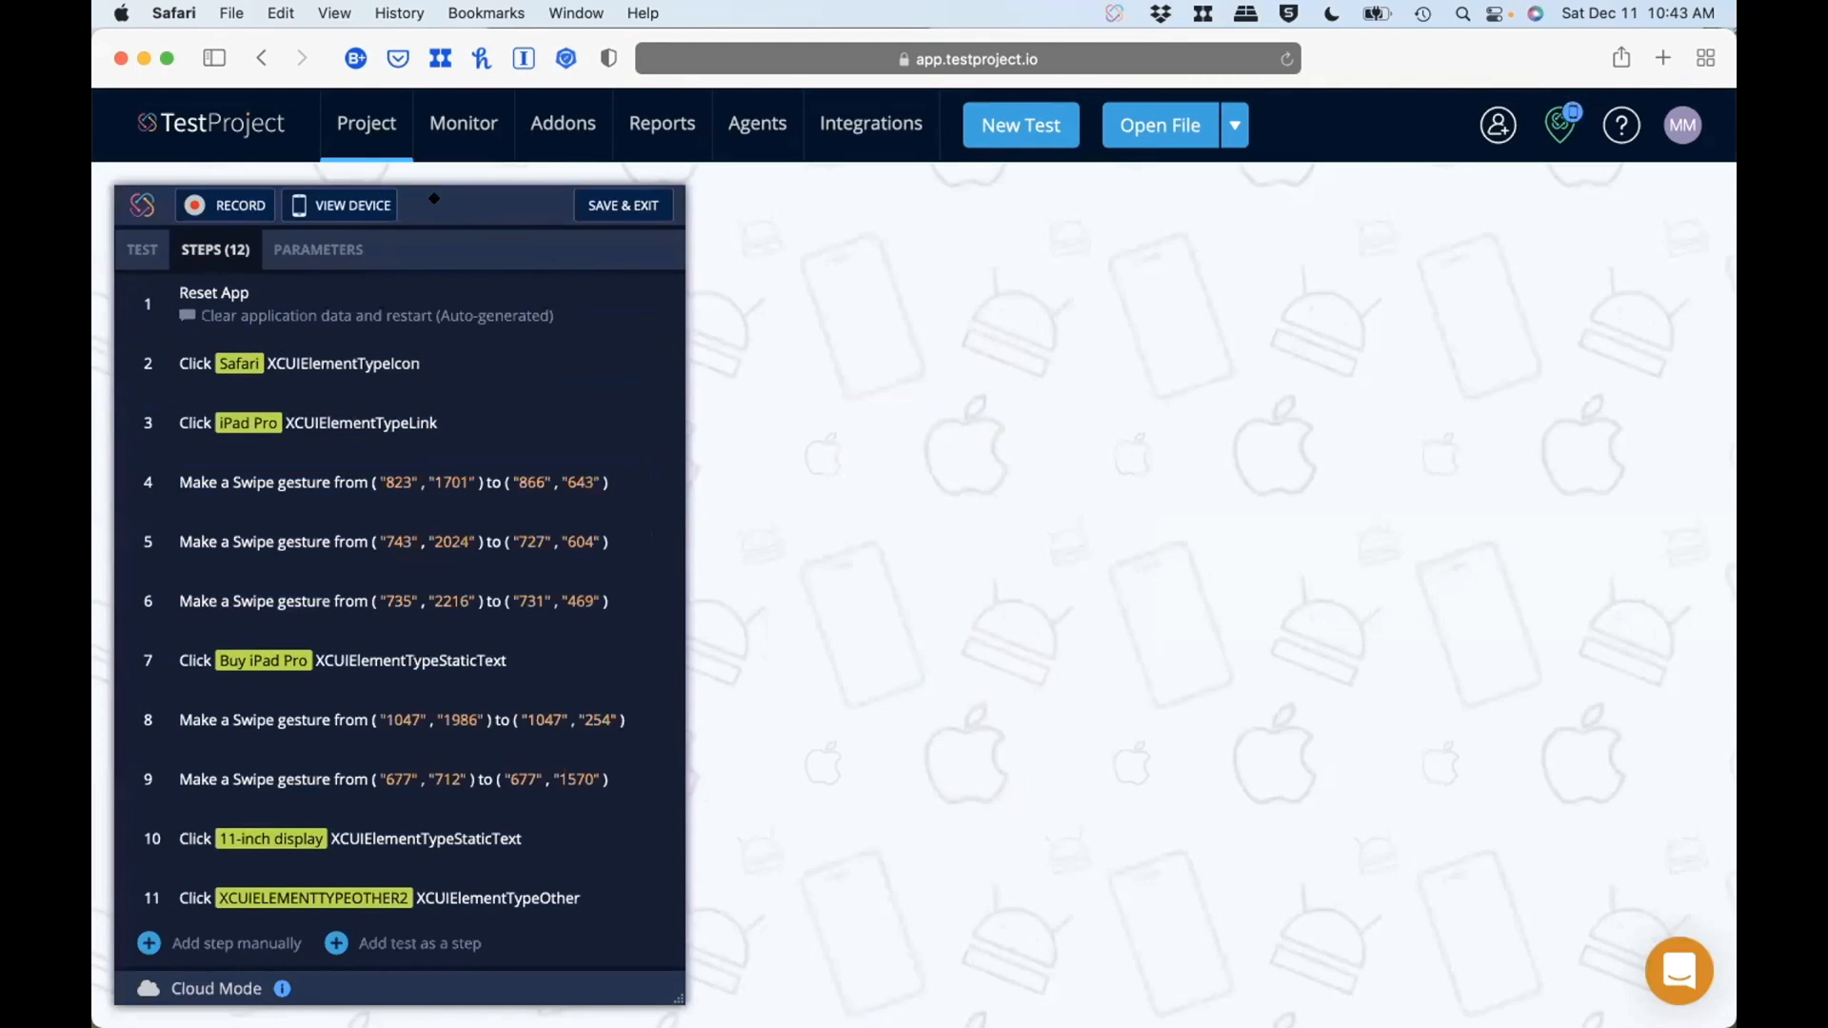
left_click(323, 200)
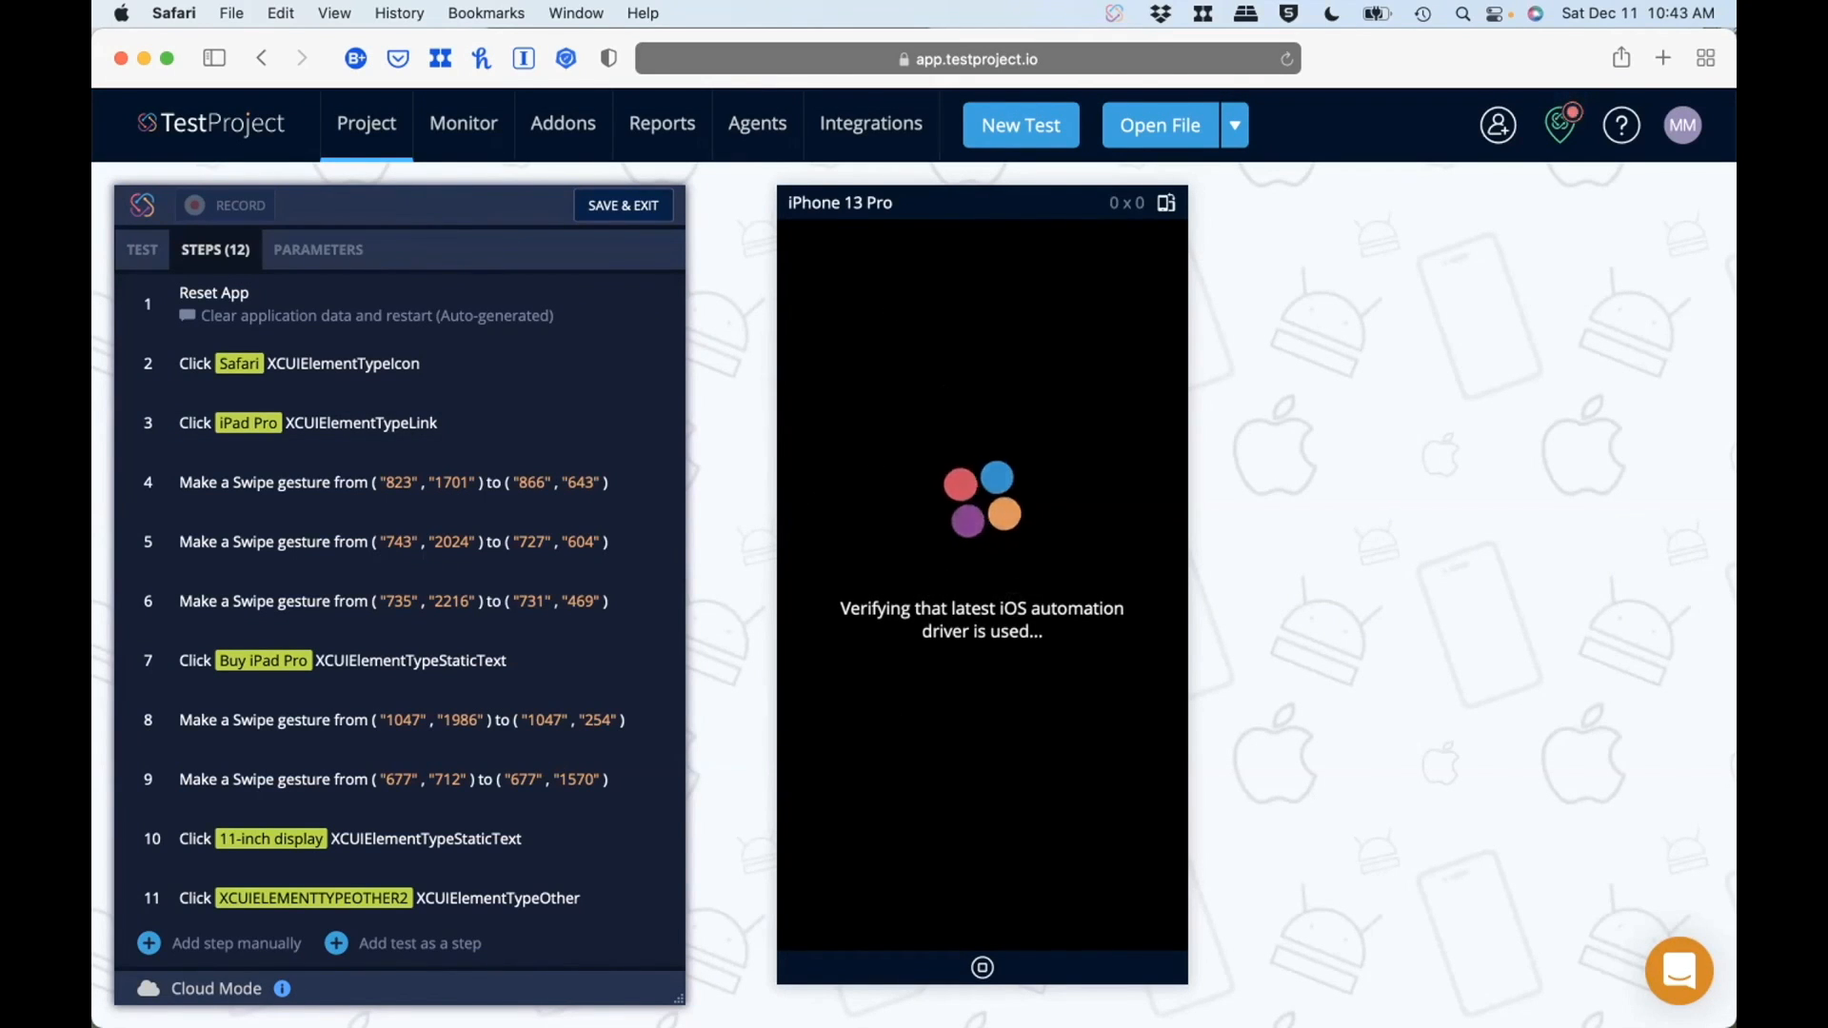
mouse_move(1559, 127)
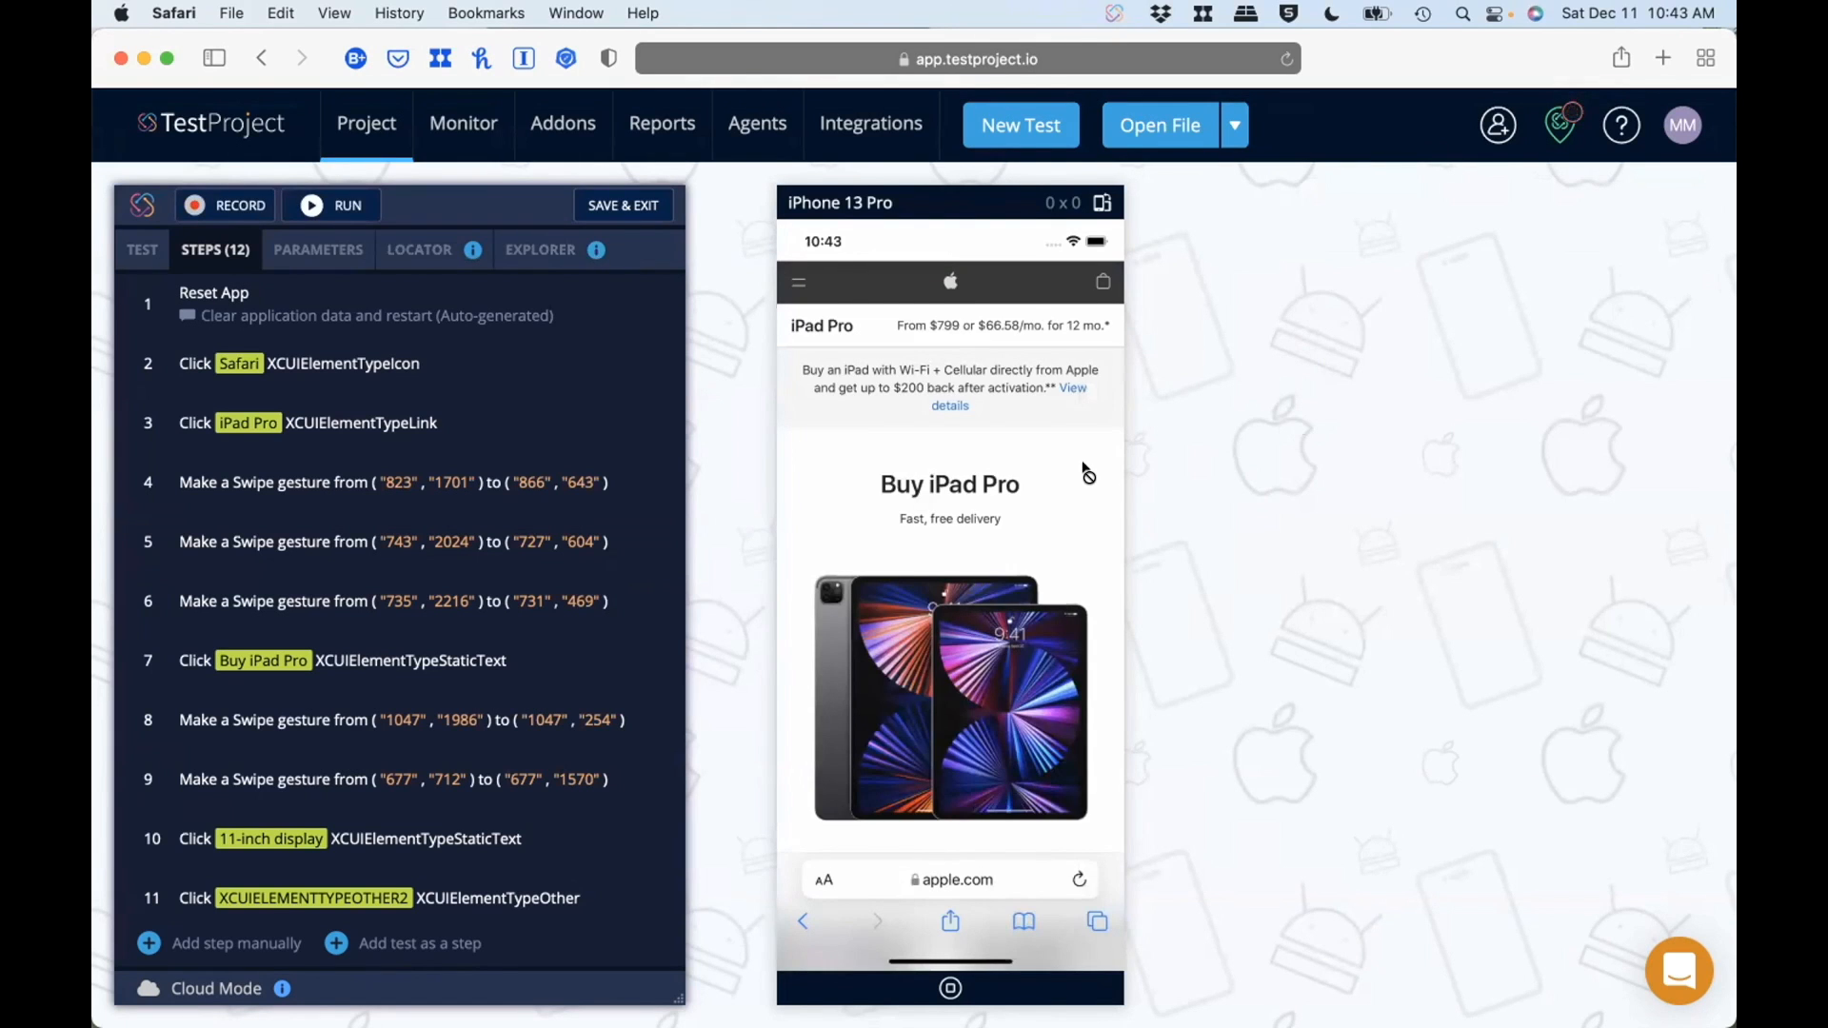
key("ctrl+Up")
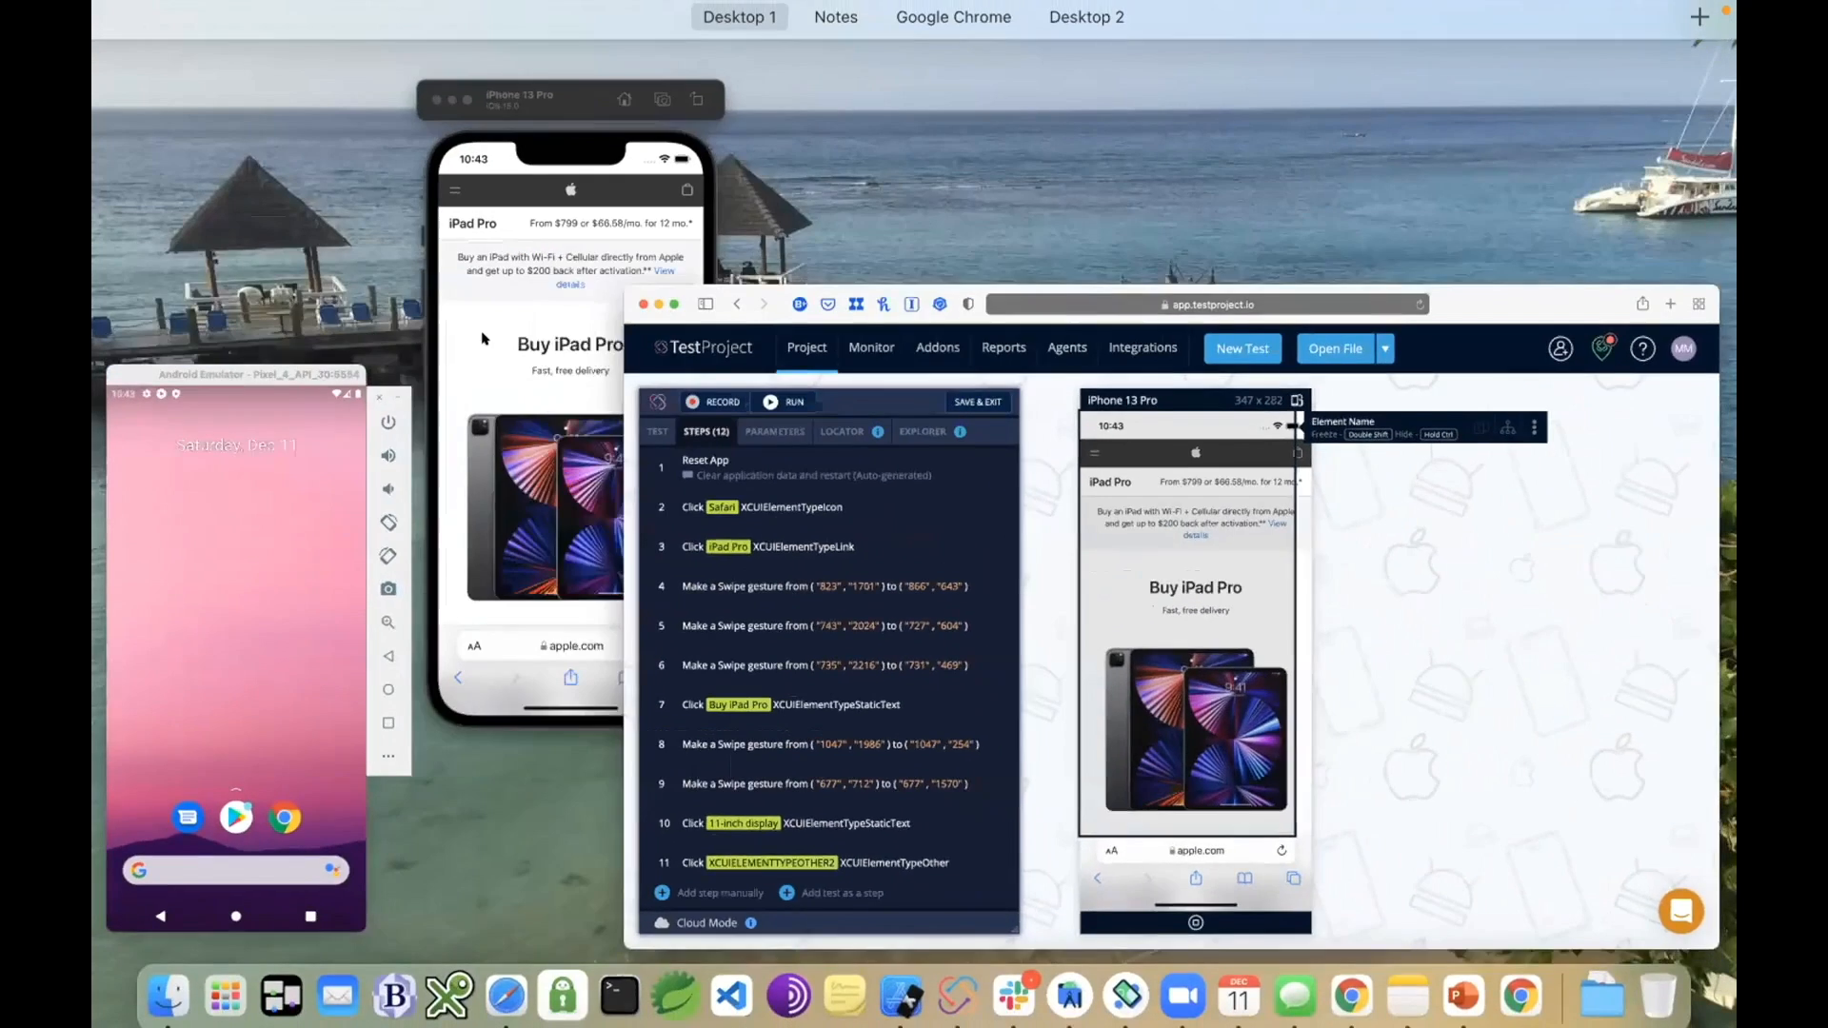
Step: Bring the iPhone 13 Pro simulator to the front and review its available device commands
left_click(485, 339)
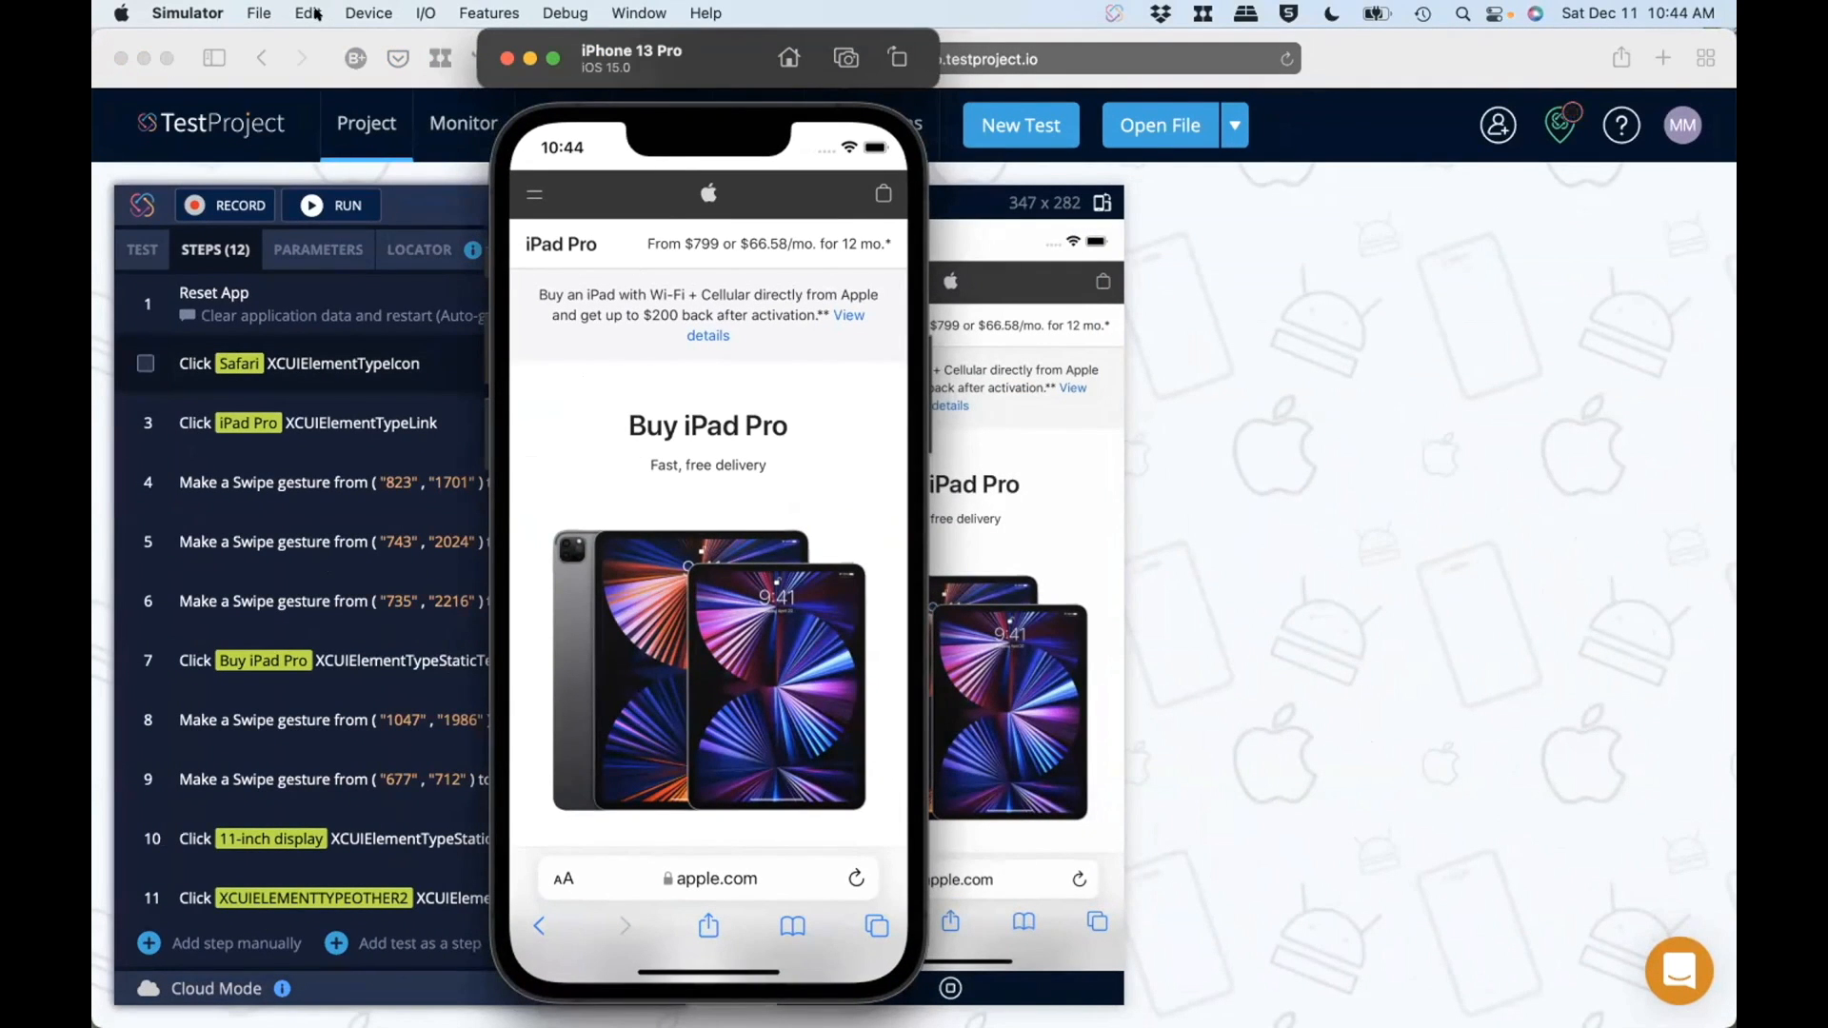
left_click(374, 12)
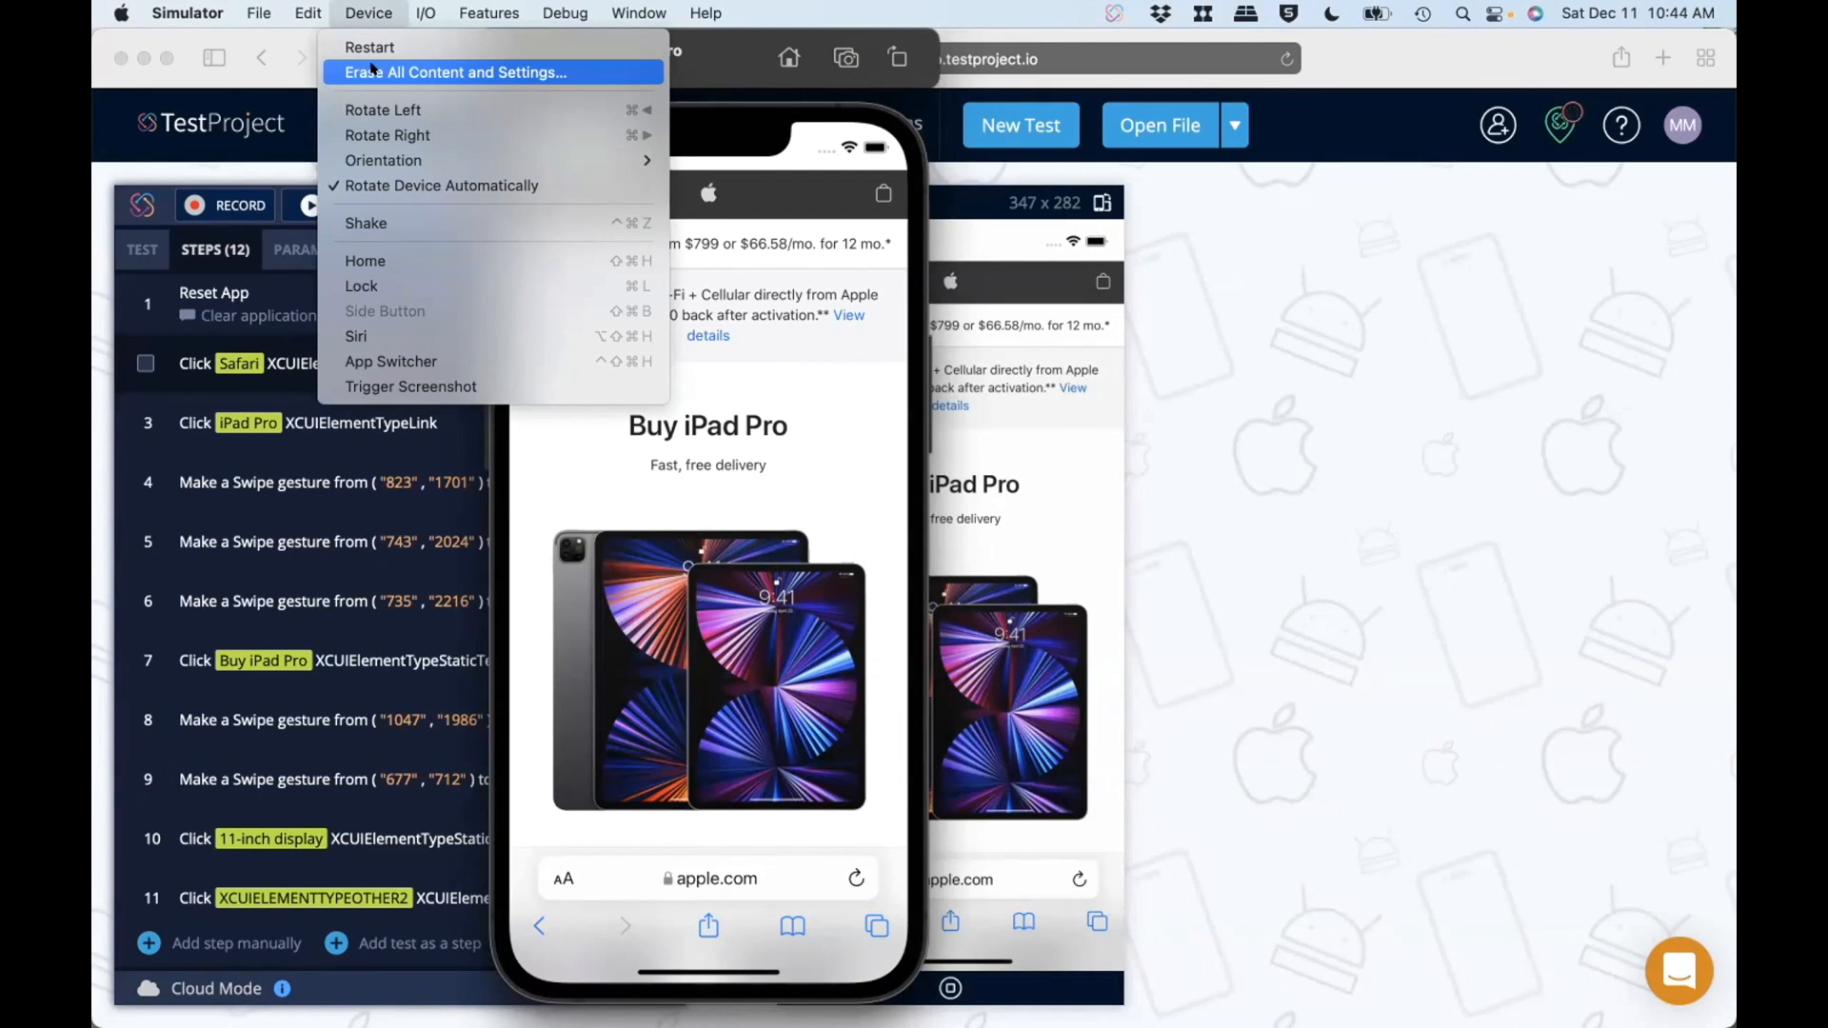
left_click(372, 68)
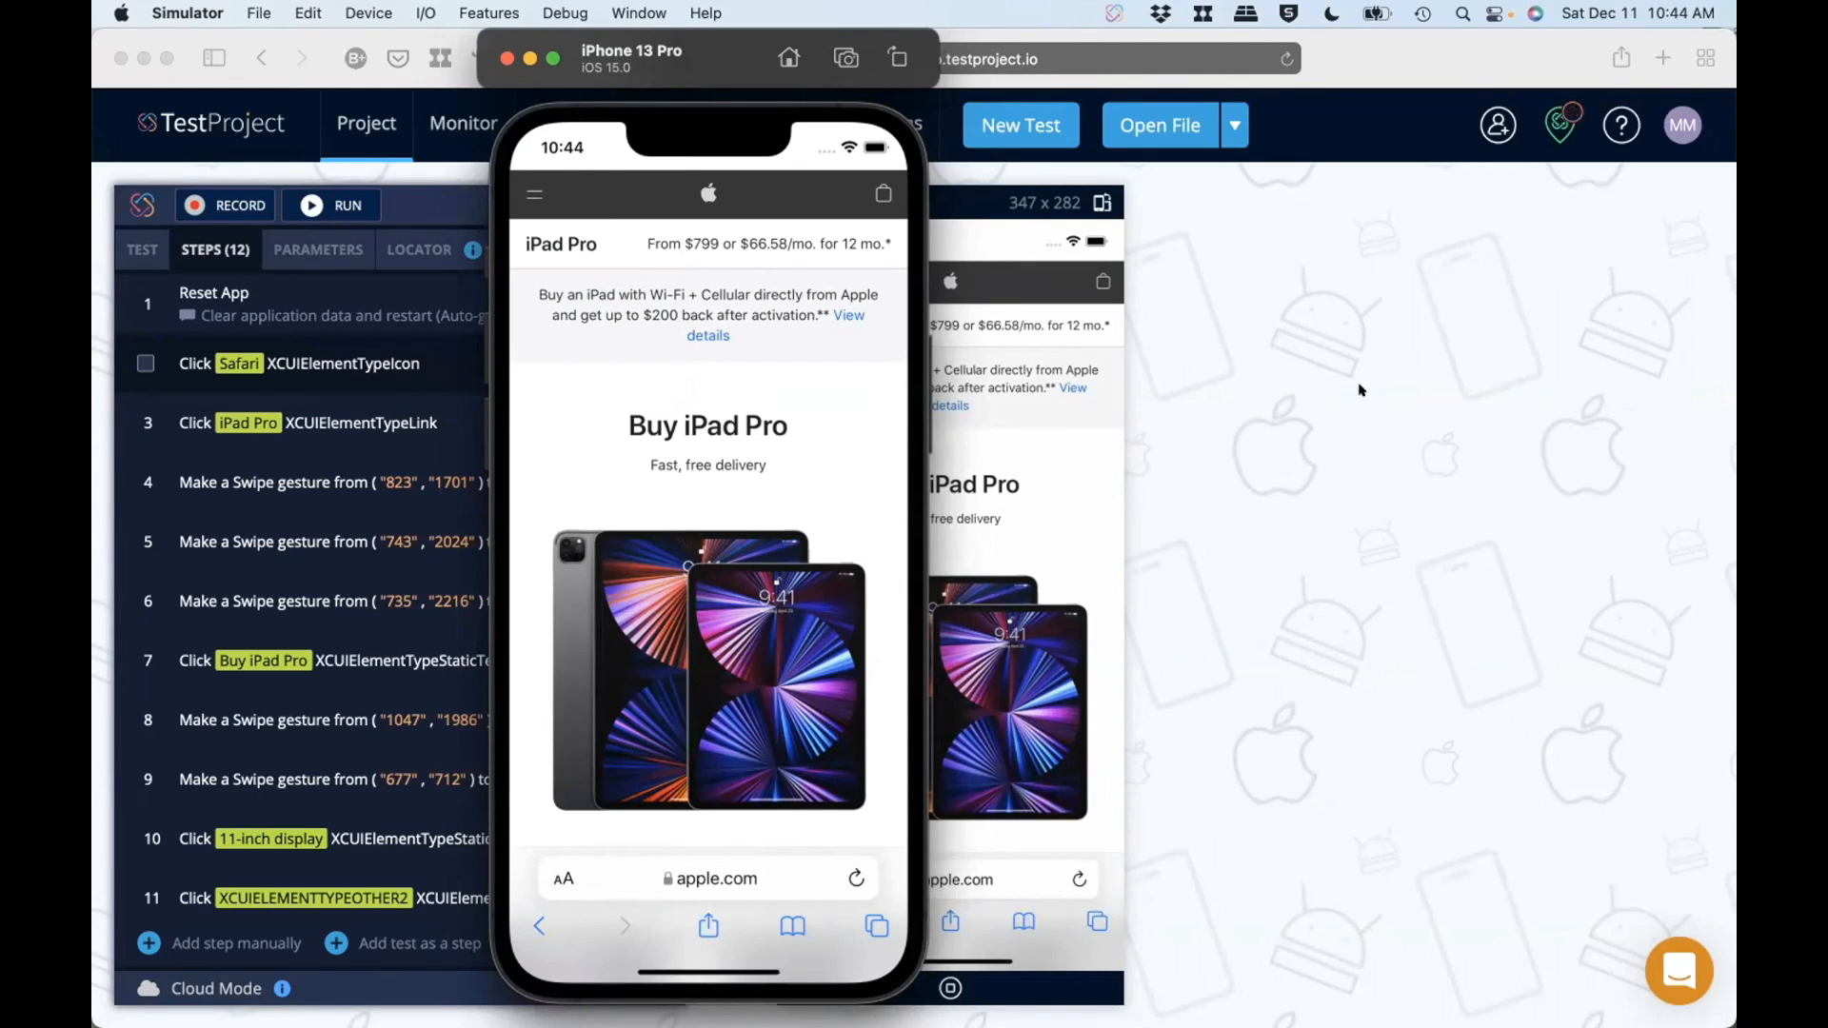
Step: Compare the simulator with the editor's mirrored device by placing them side by side and going back one web page, and minimize the simulator
left_click_drag(696, 63, 1413, 85)
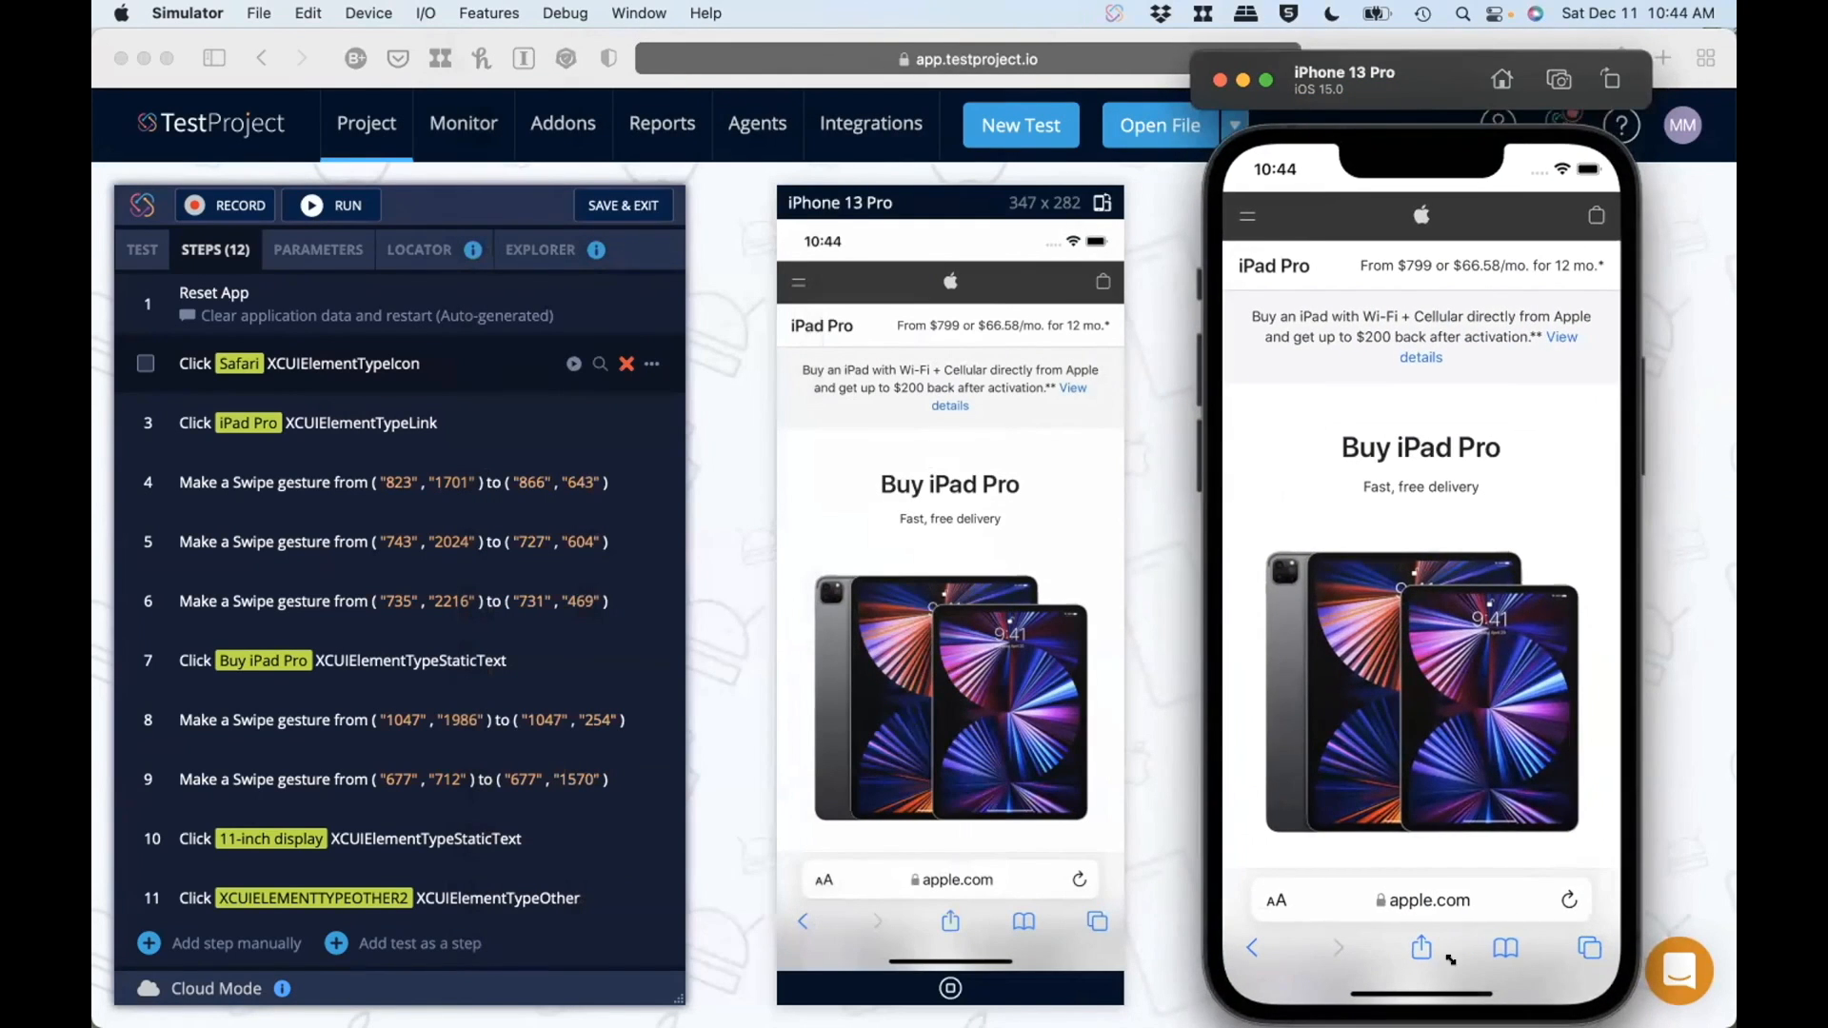
left_click(1253, 948)
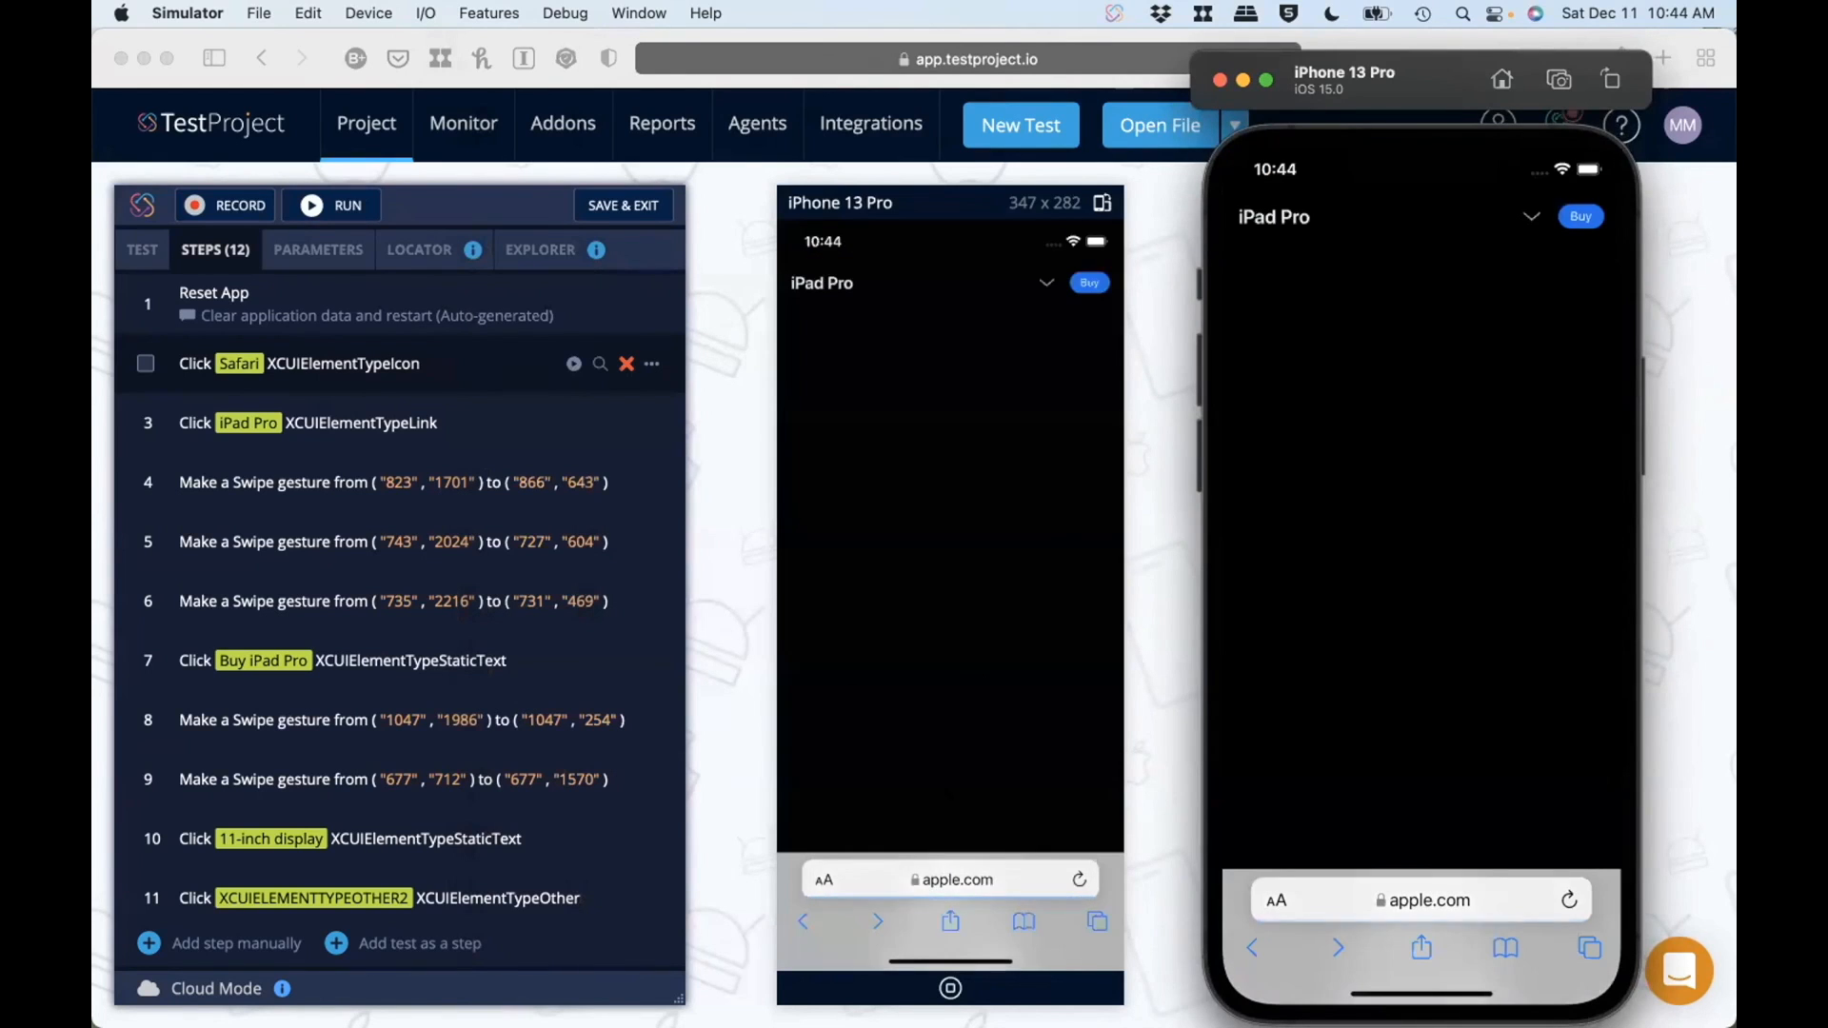
left_click(1242, 80)
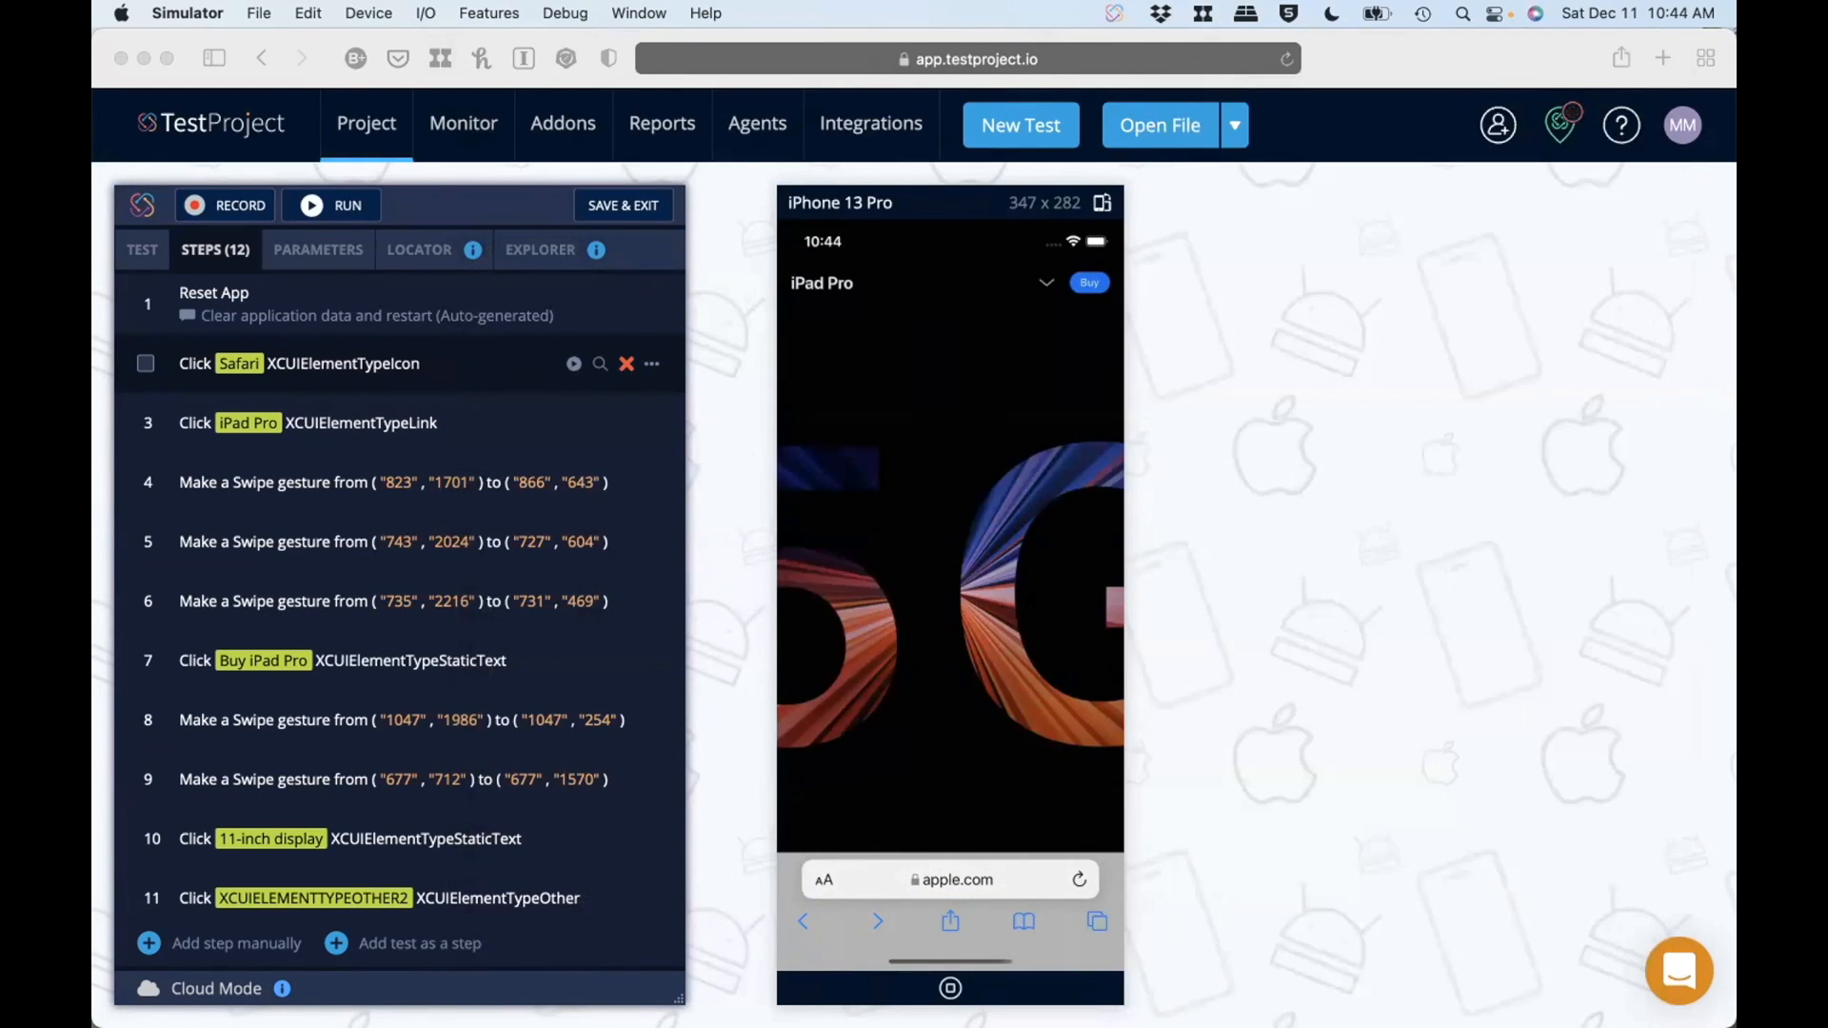
Step: Review the ios test's general settings, from its name and application through execution speed, adaptive wait, failure behavior, screenshots and Automation Assistant
left_click(139, 236)
left_click(139, 240)
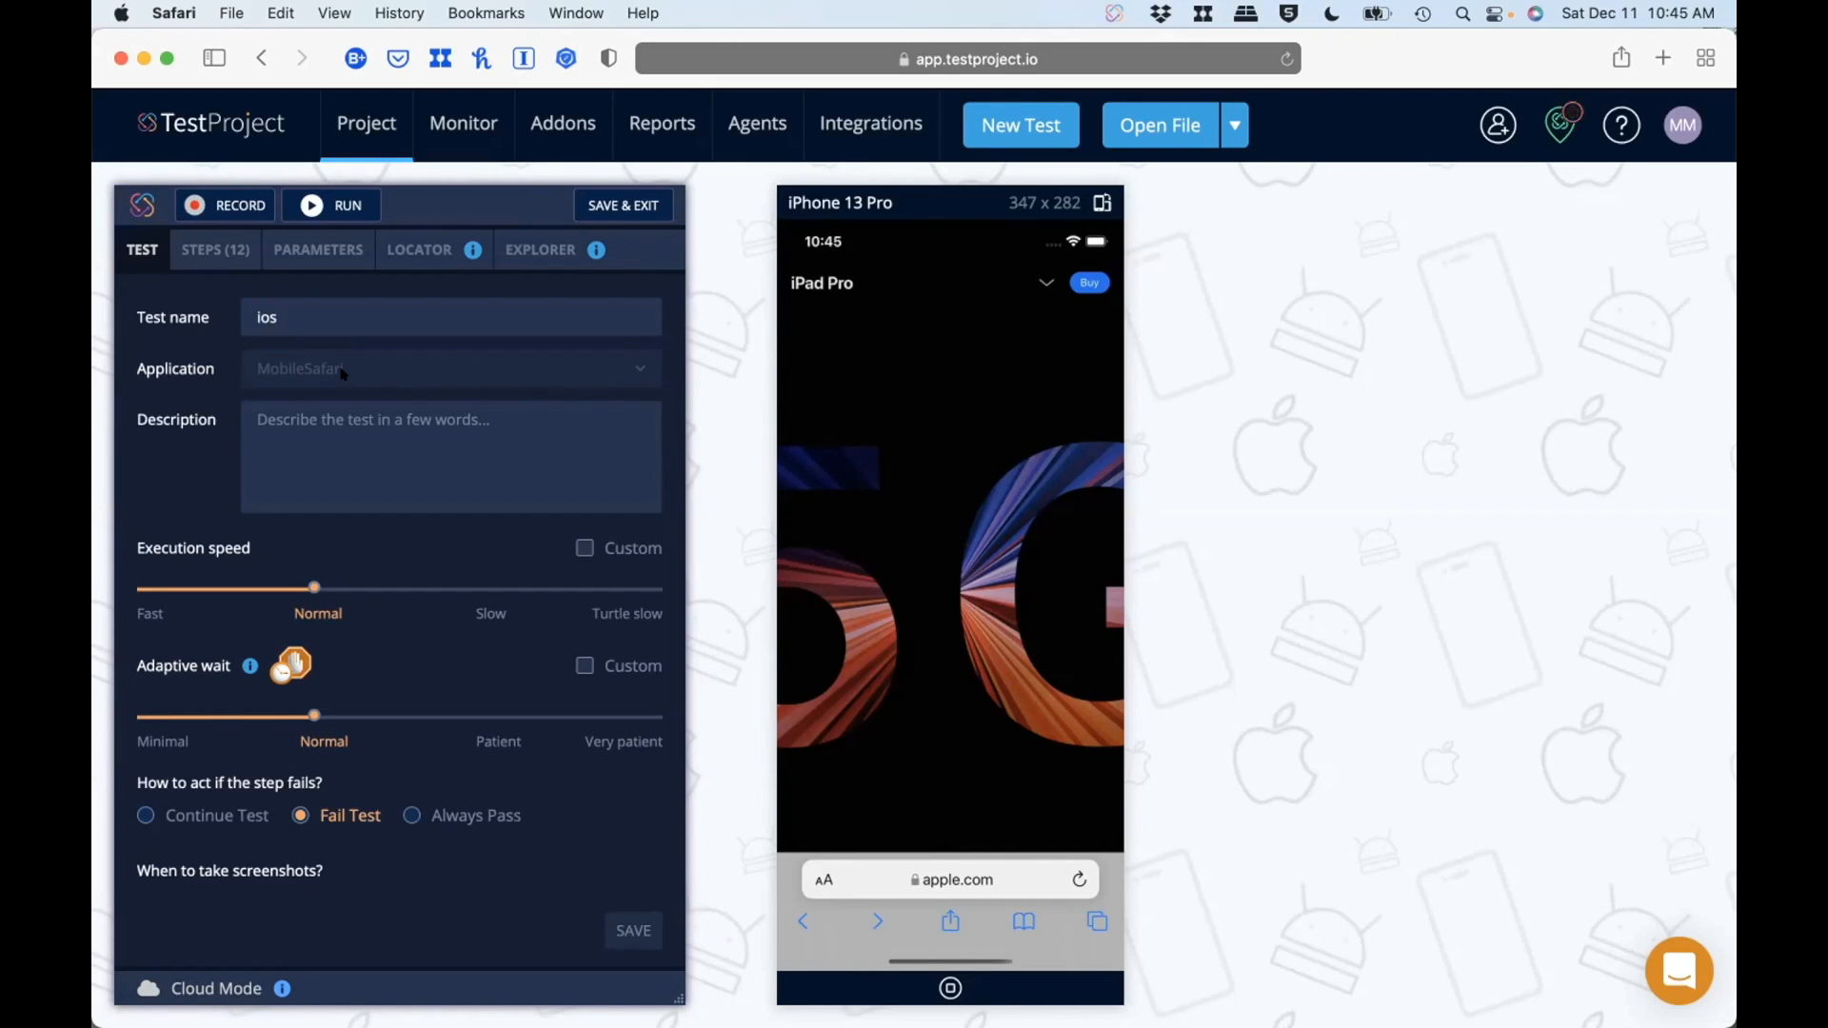
scroll(342, 373, "down", 3)
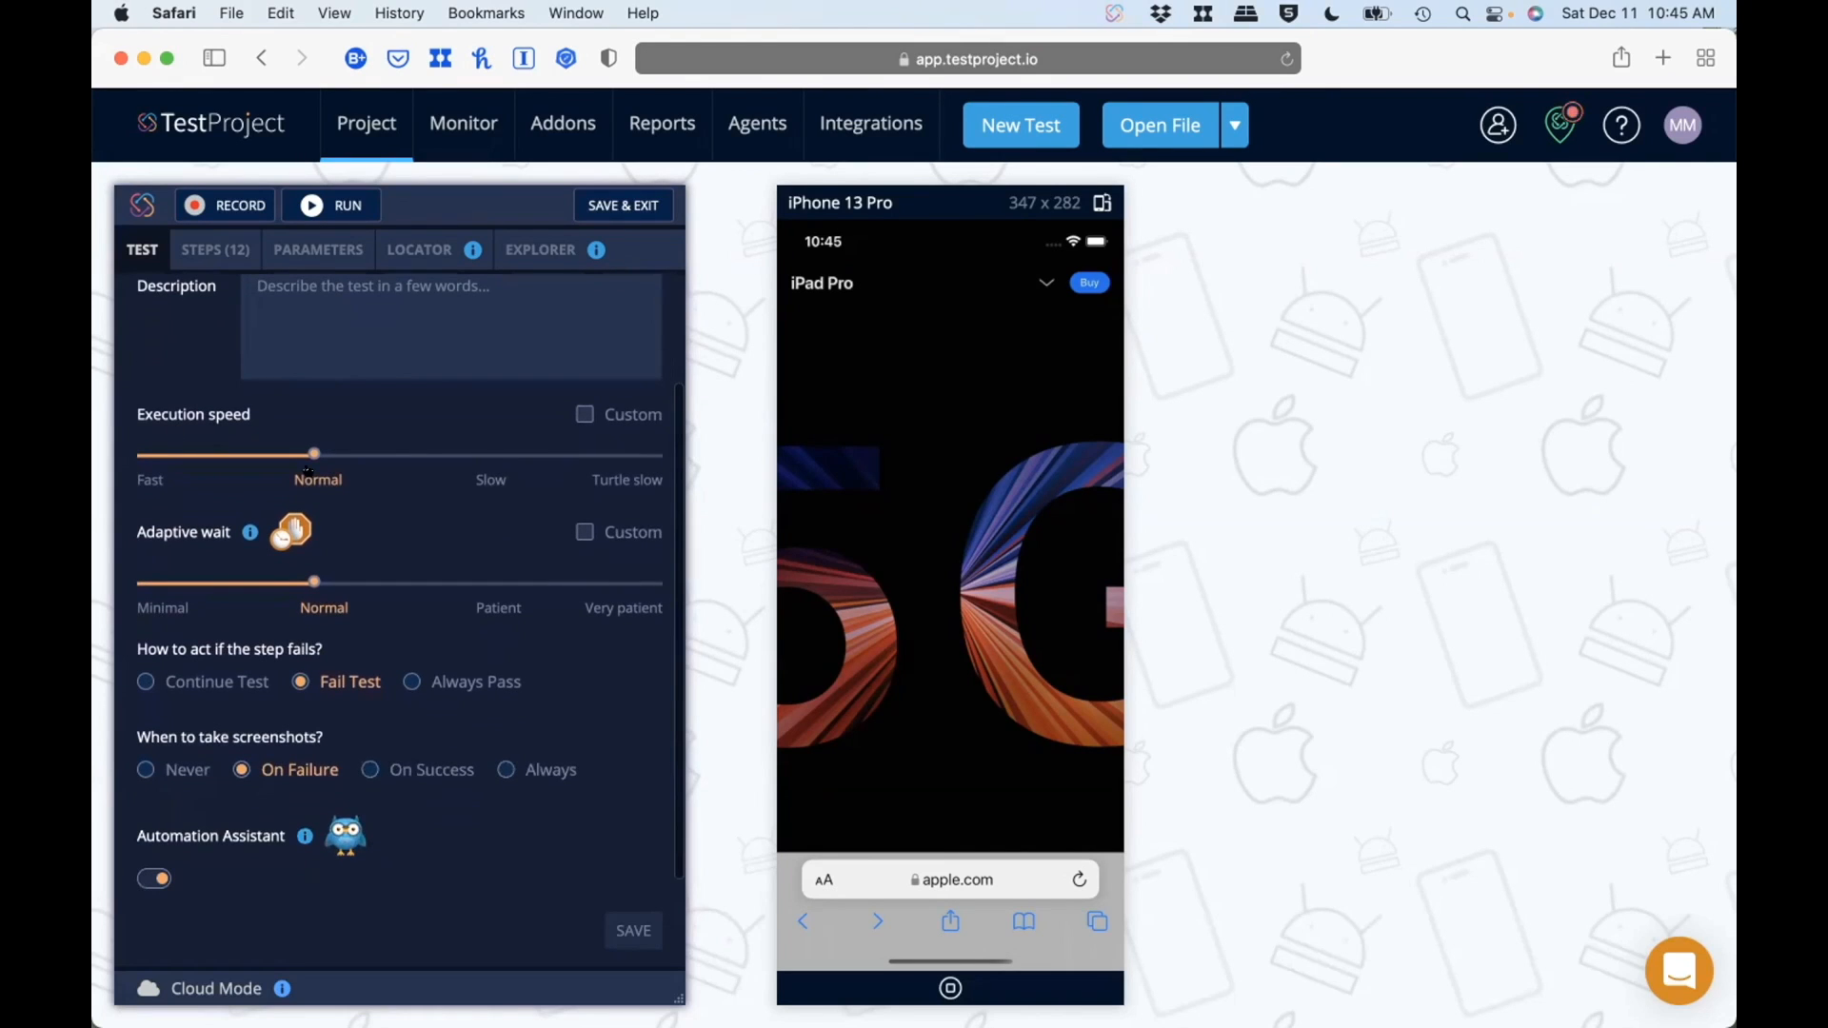
scroll(342, 533, "down", 1)
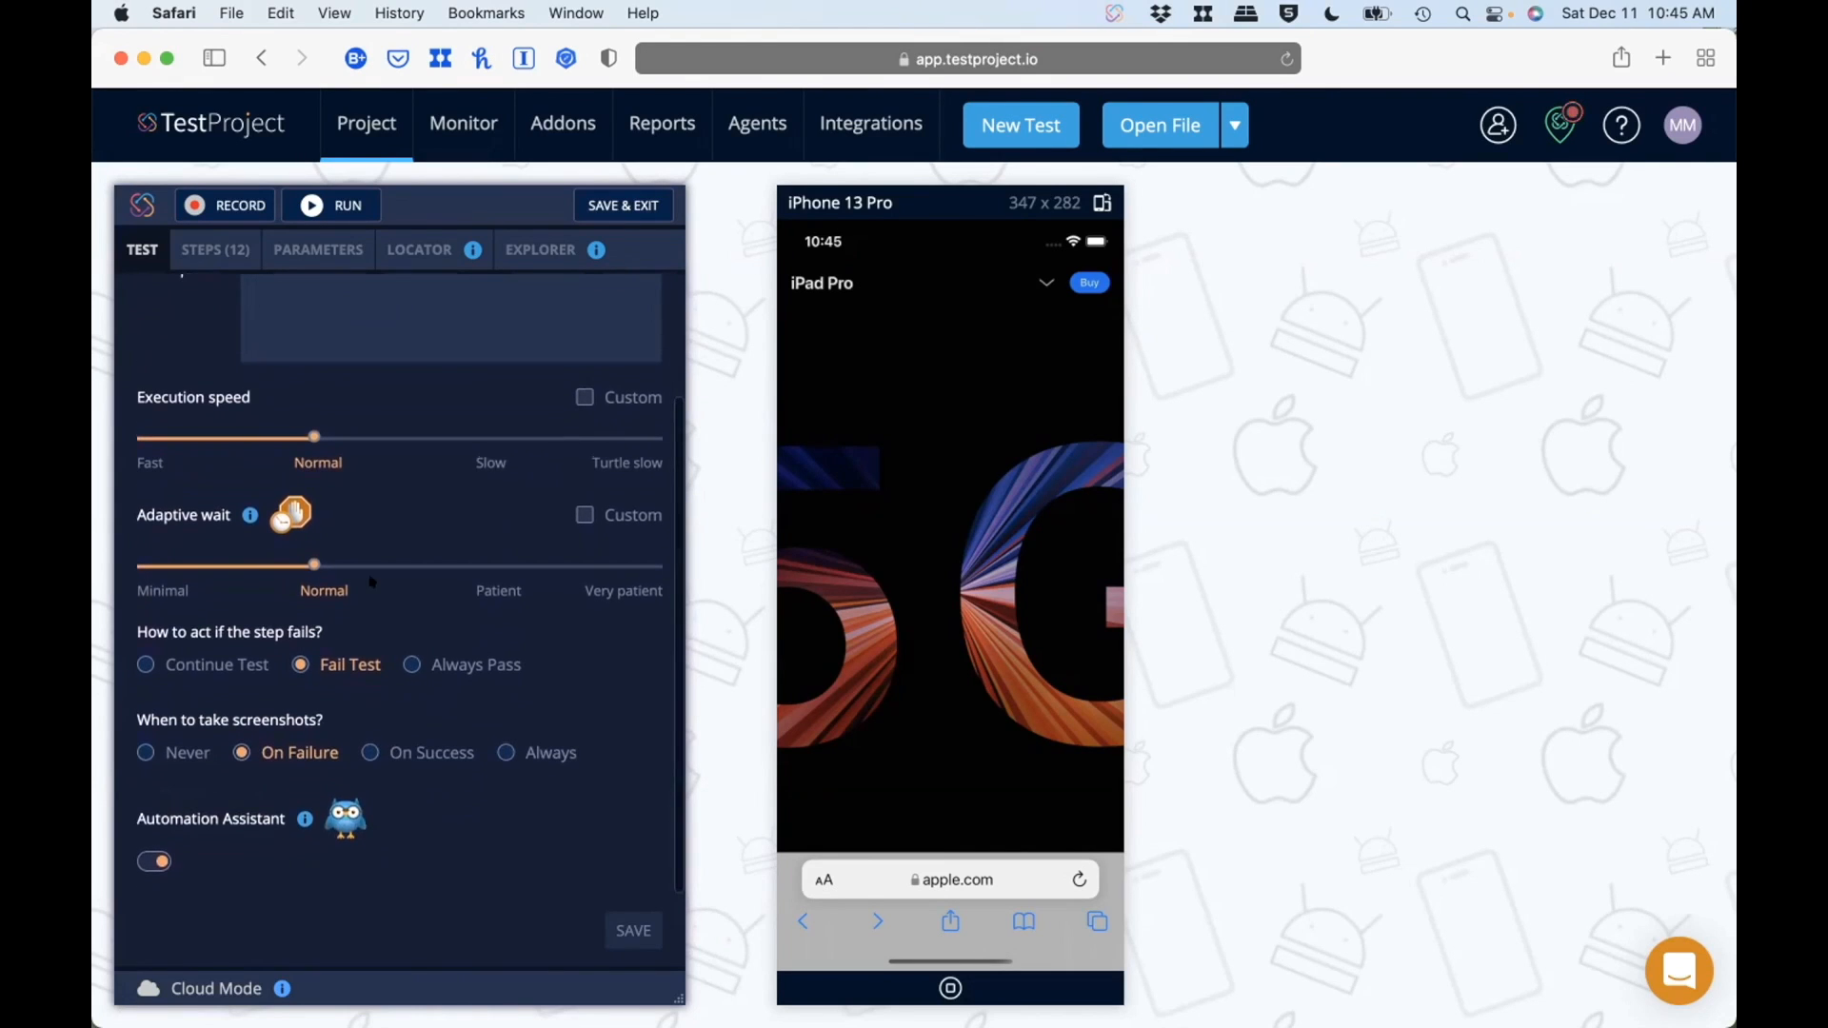
scroll(286, 689, "up", 4)
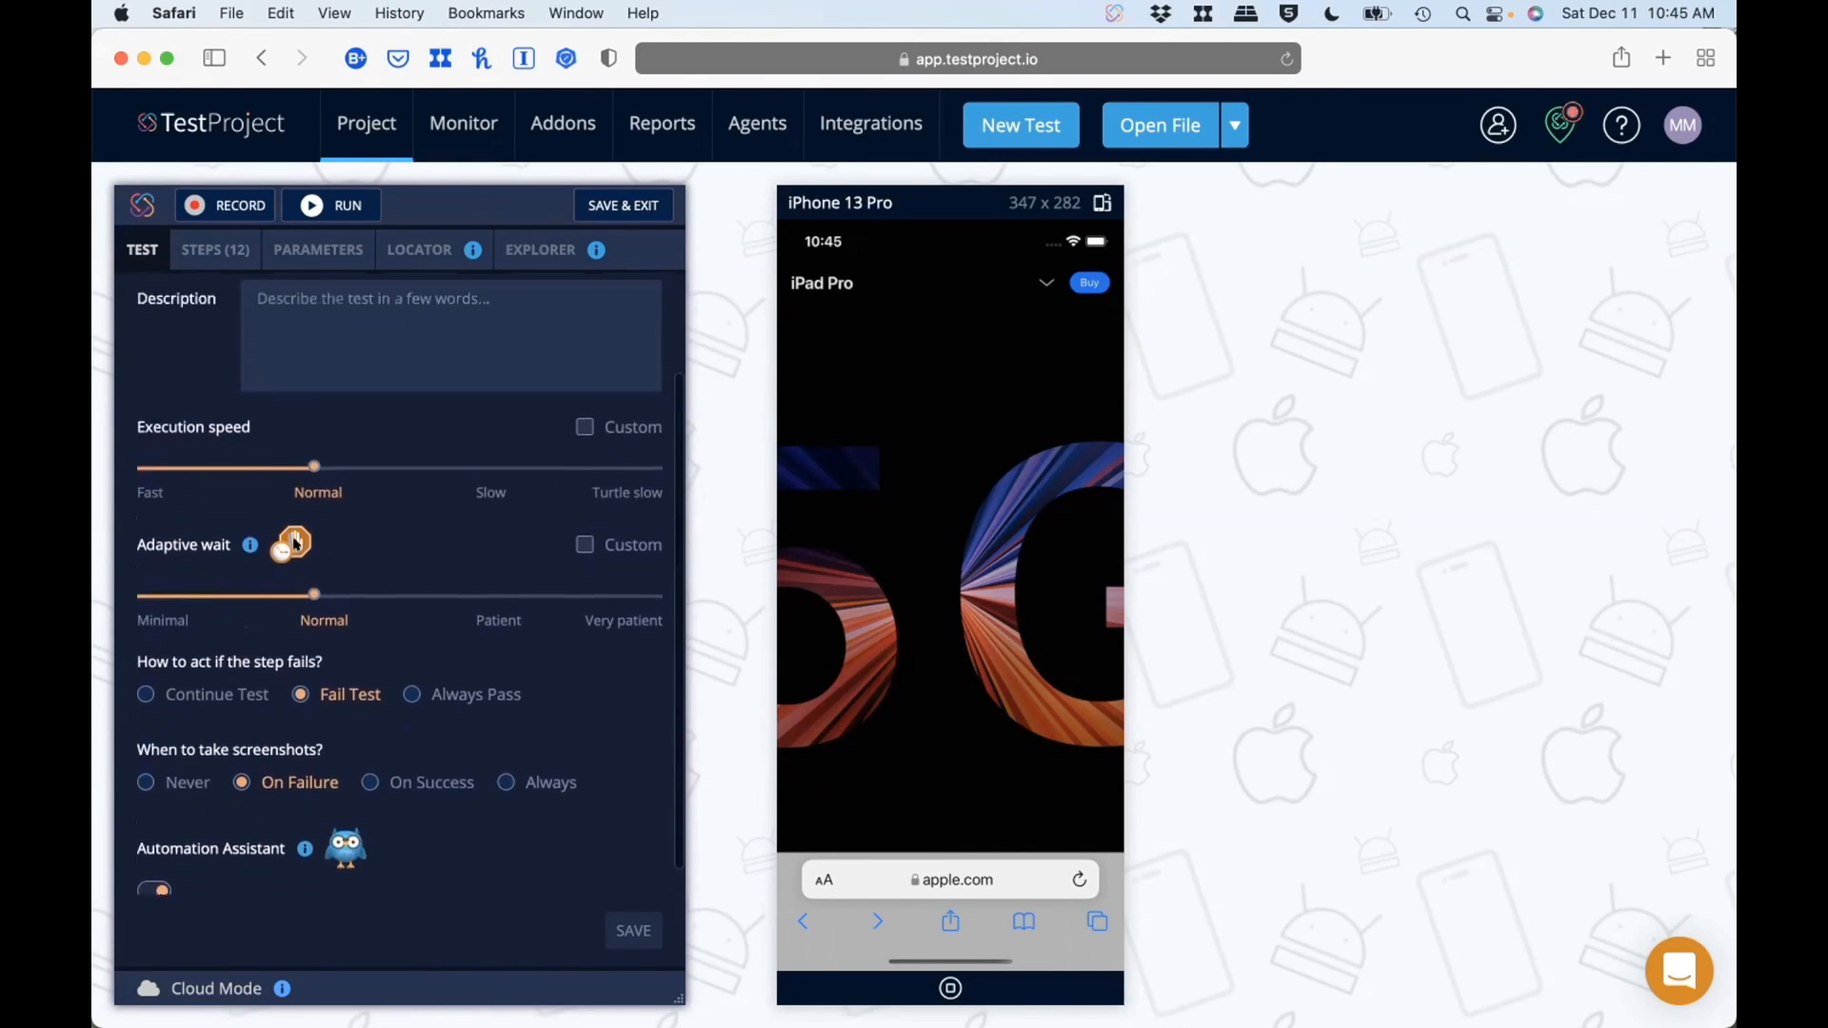
Step: Return to the ios test's step list and run the test on the iPhone 13 Pro
left_click(229, 240)
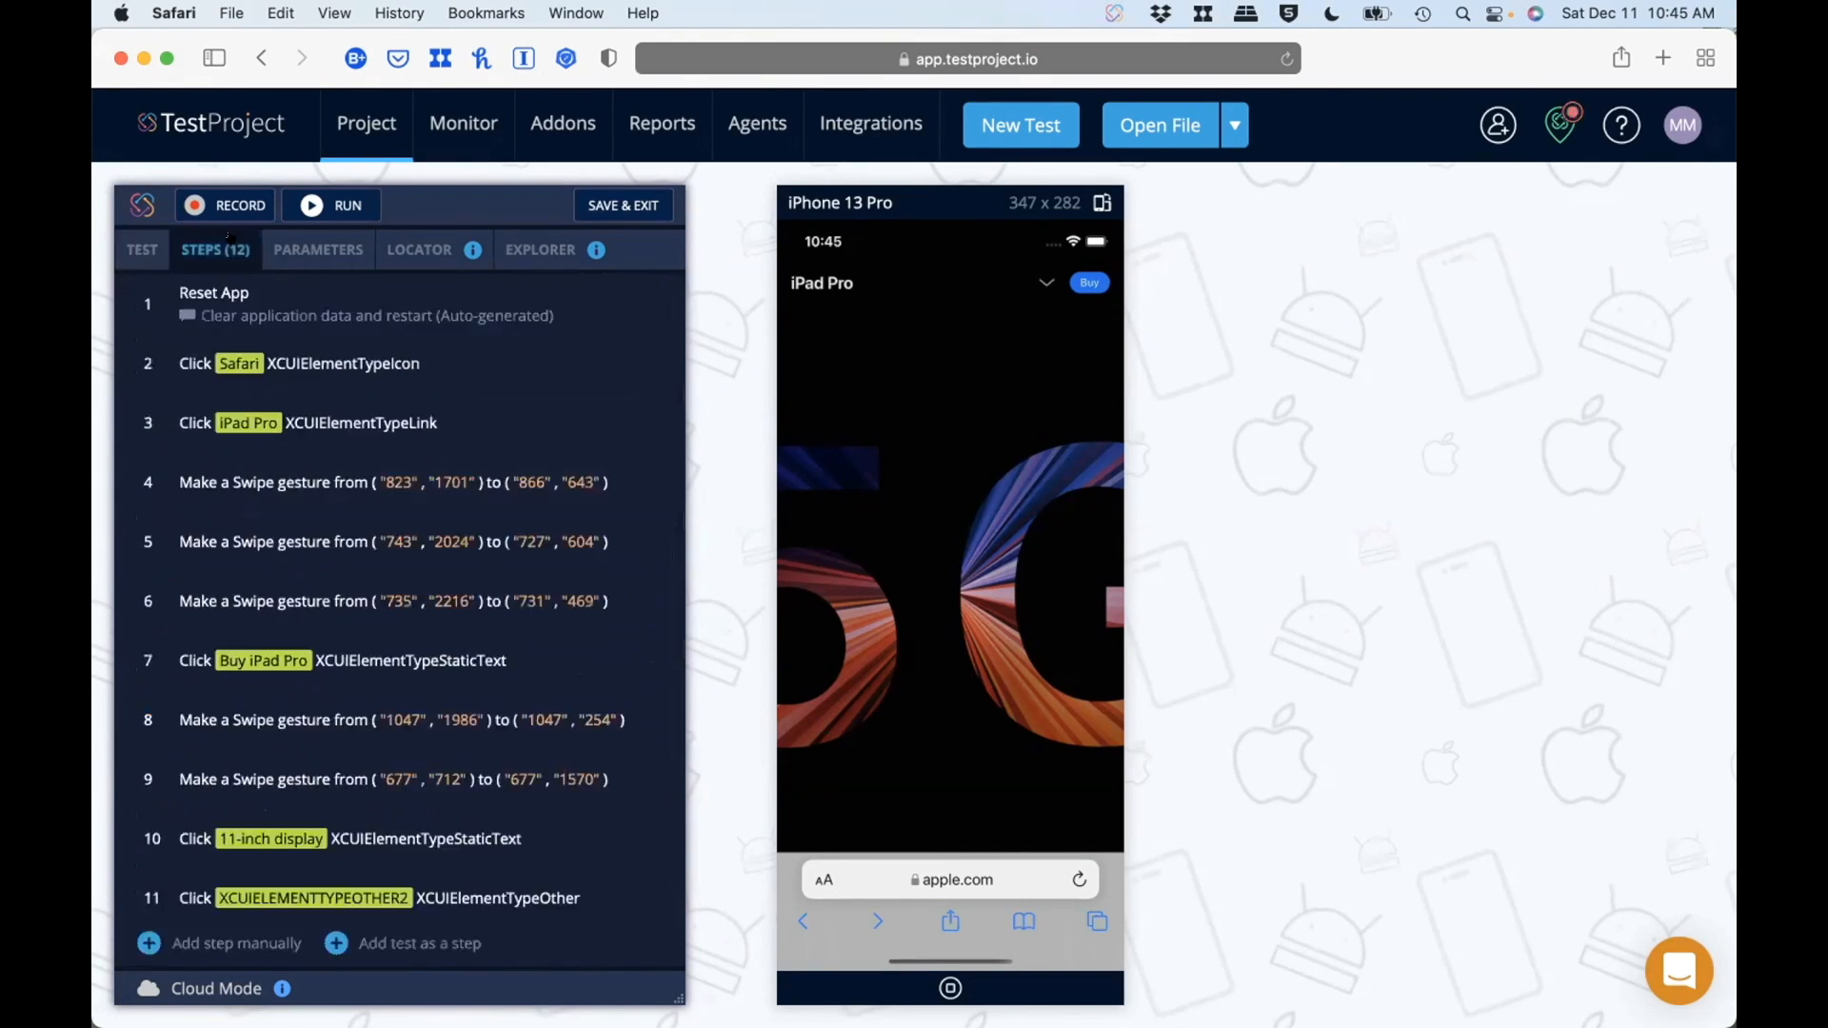
left_click(345, 202)
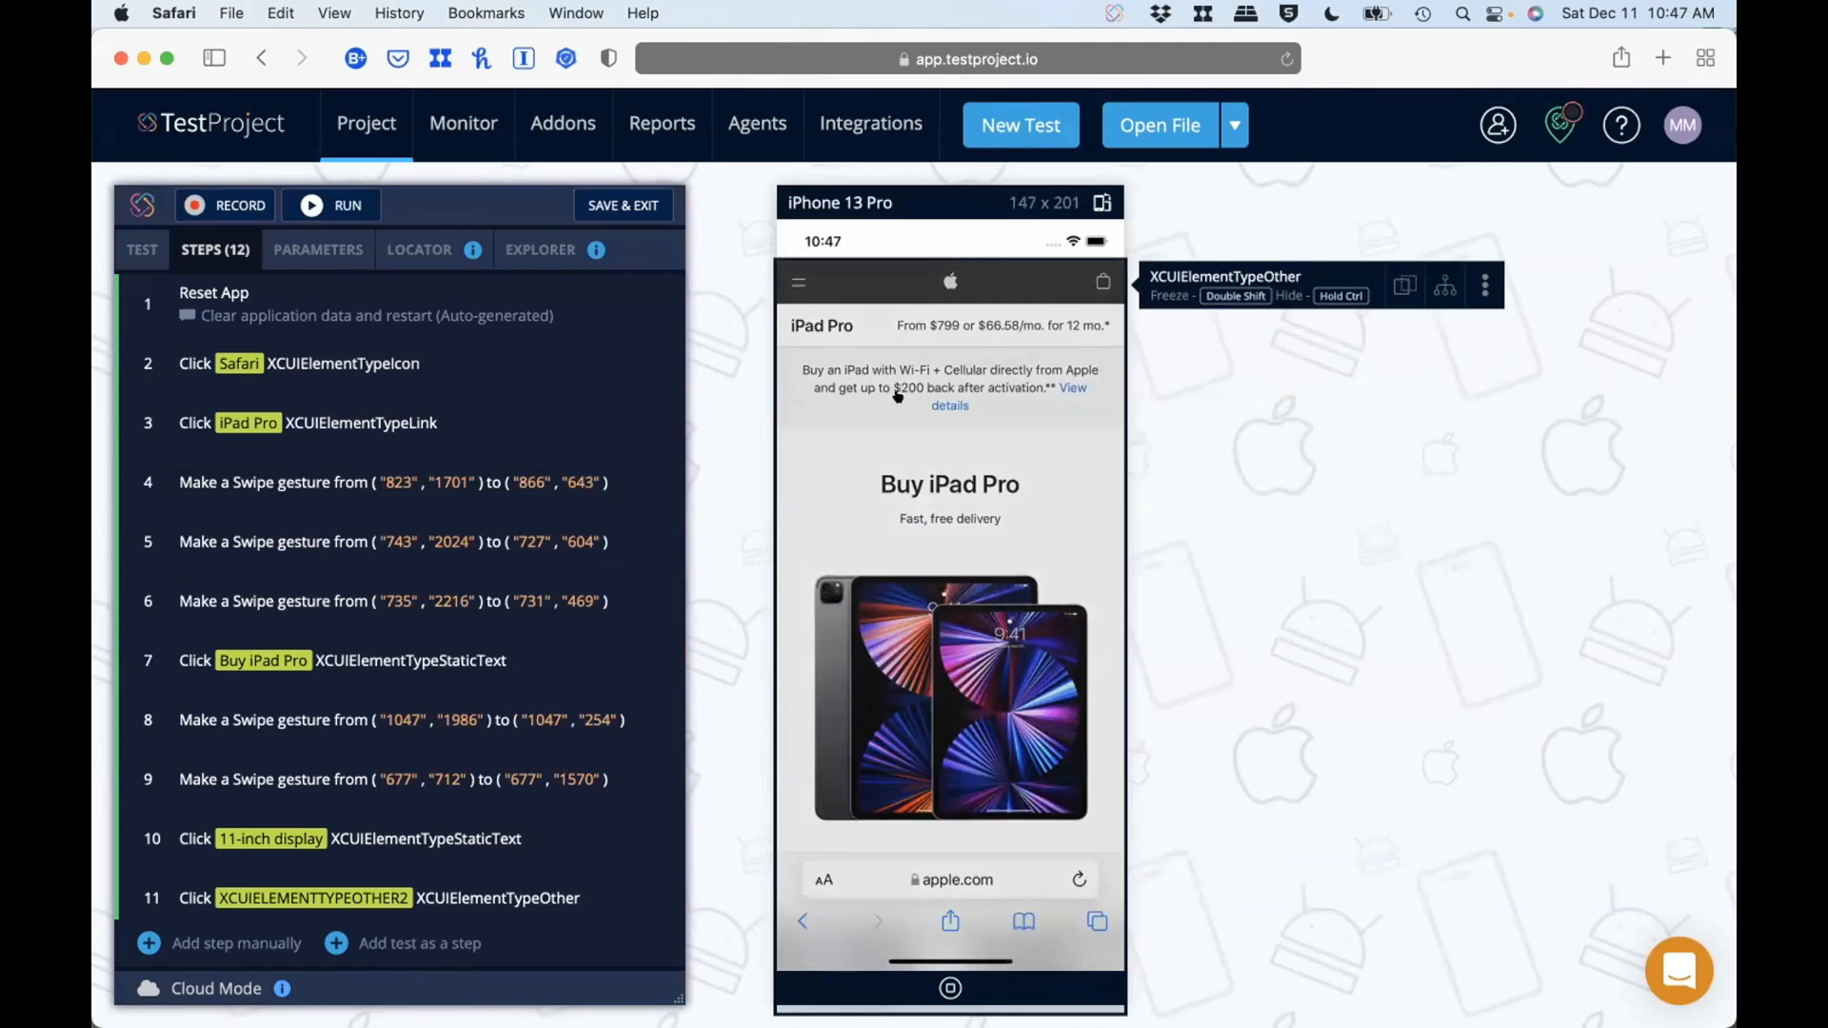
Step: Review the ios test's test and project parameters and the locator types available for finding elements
left_click(287, 255)
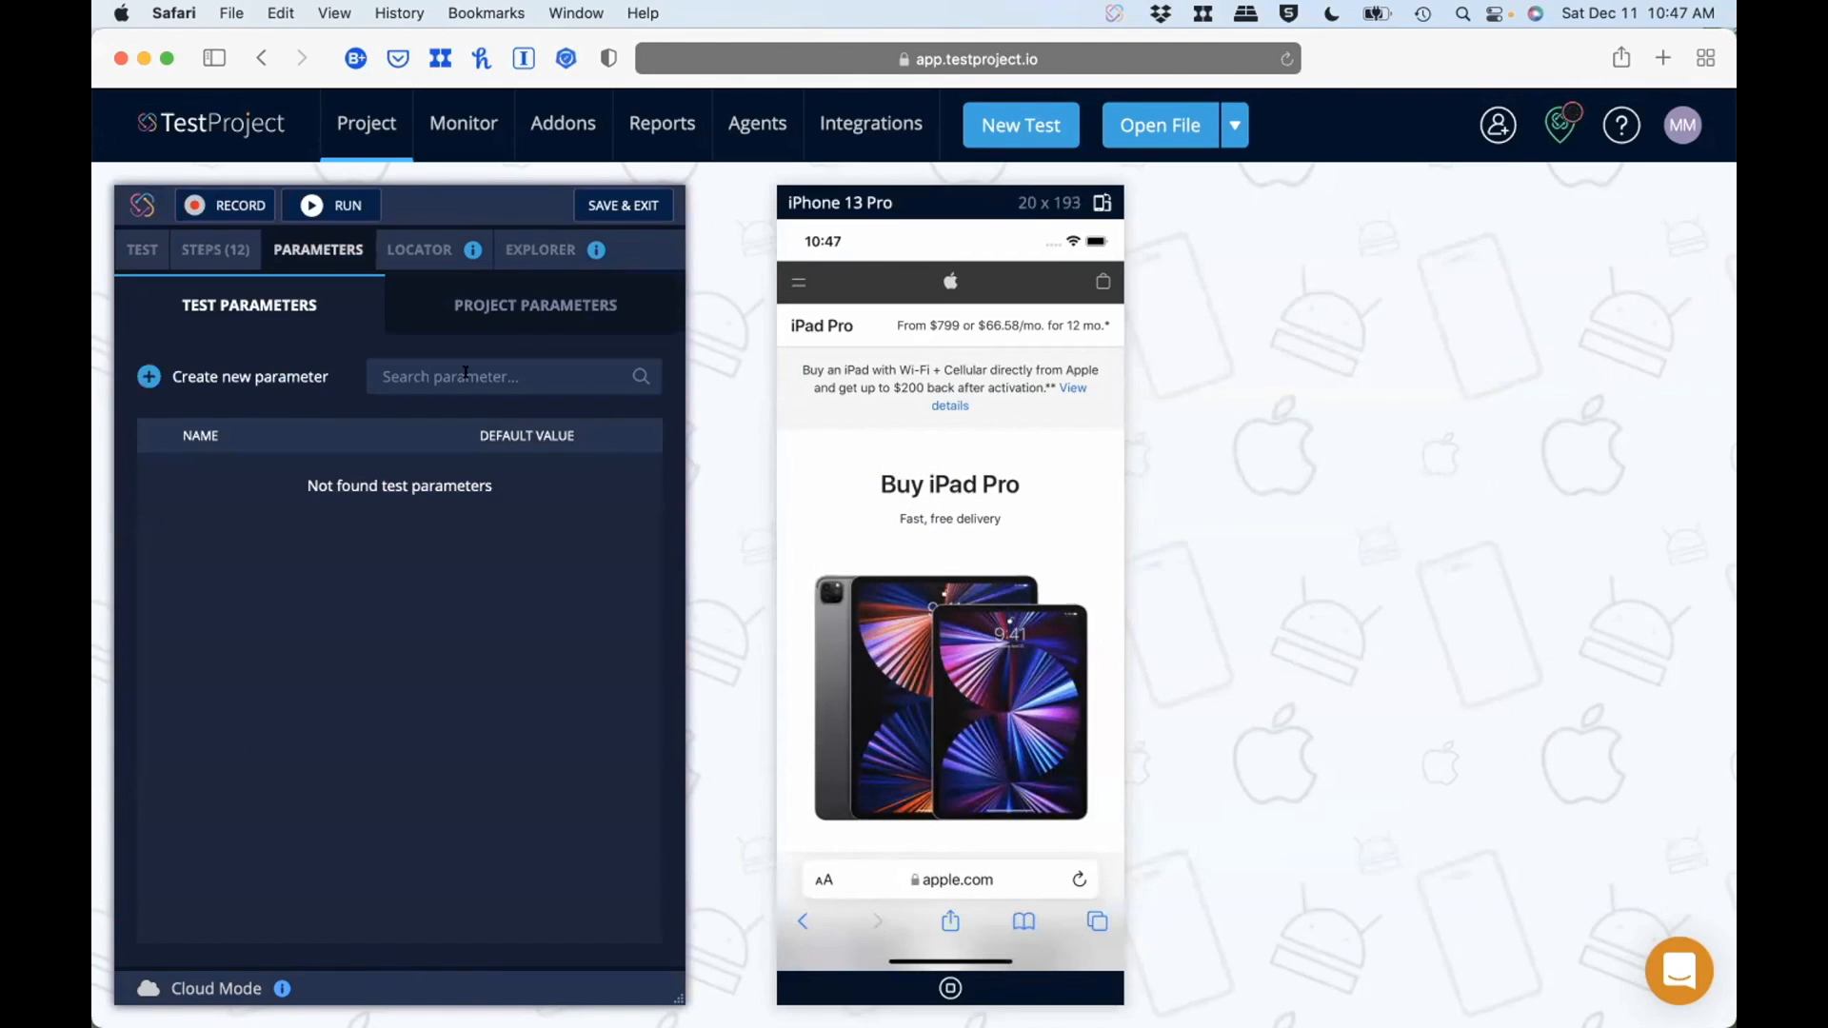
left_click(493, 323)
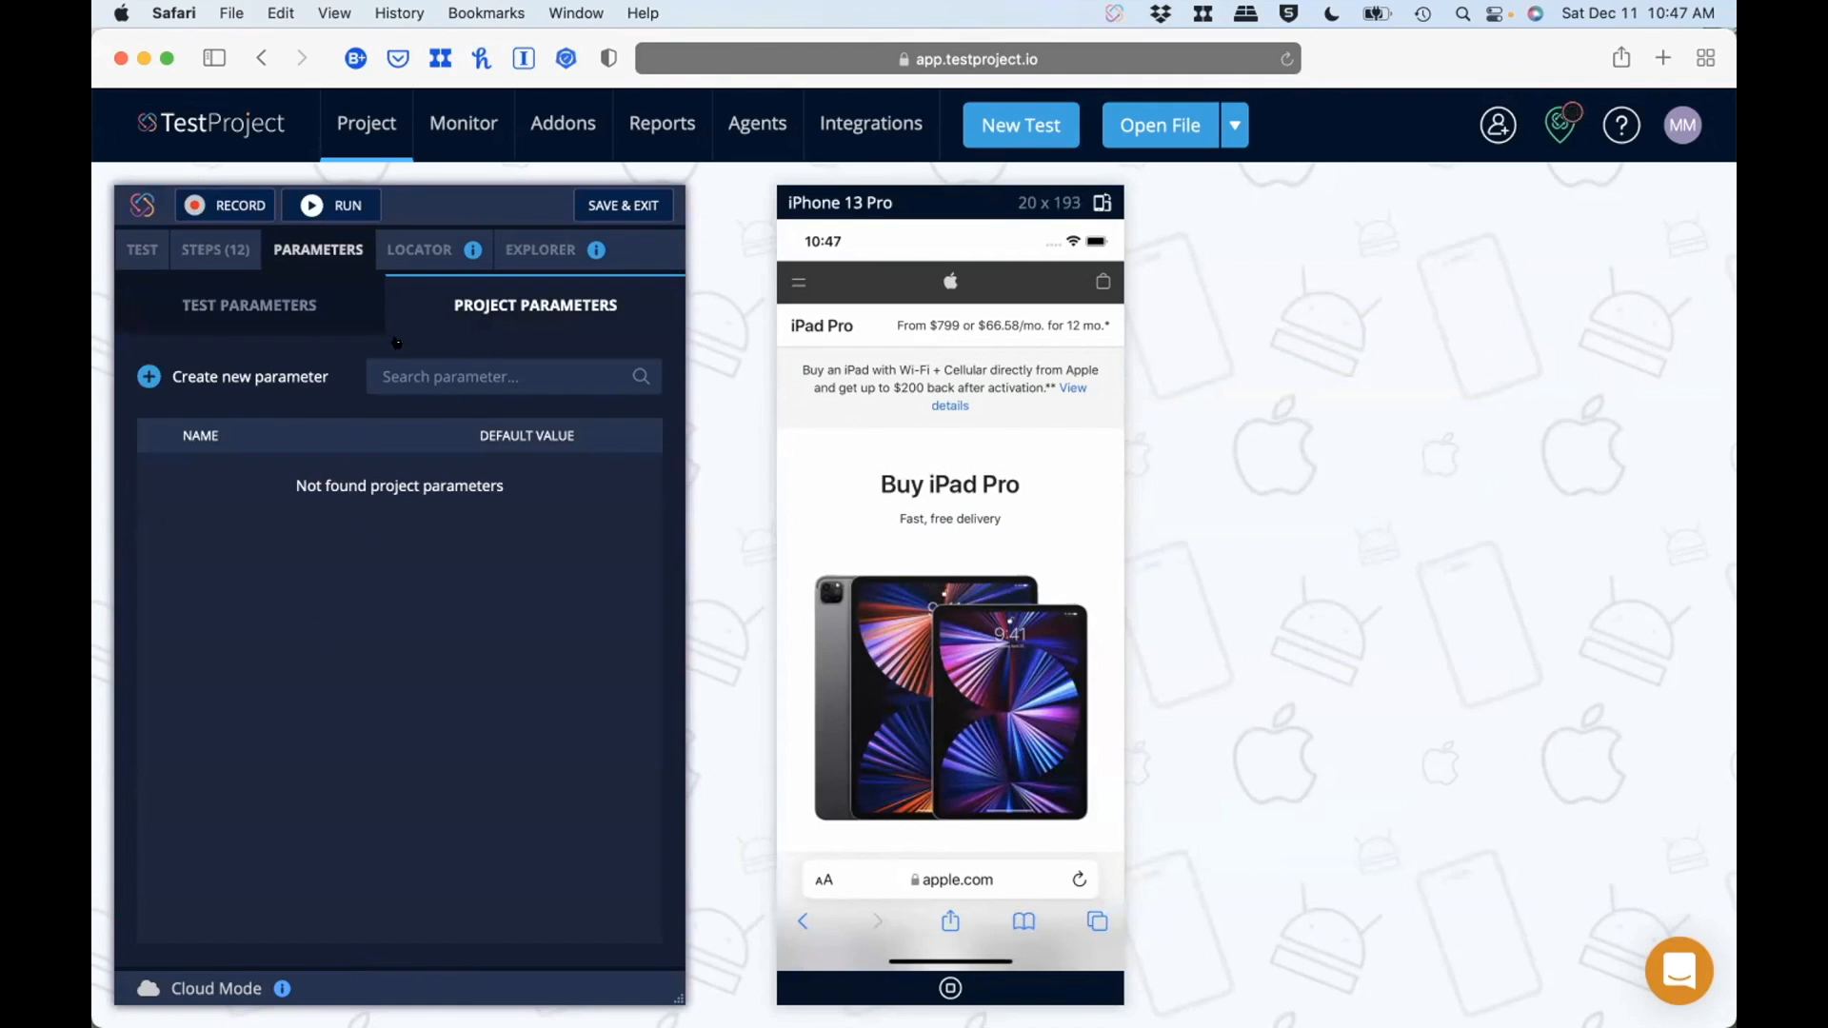
left_click(396, 252)
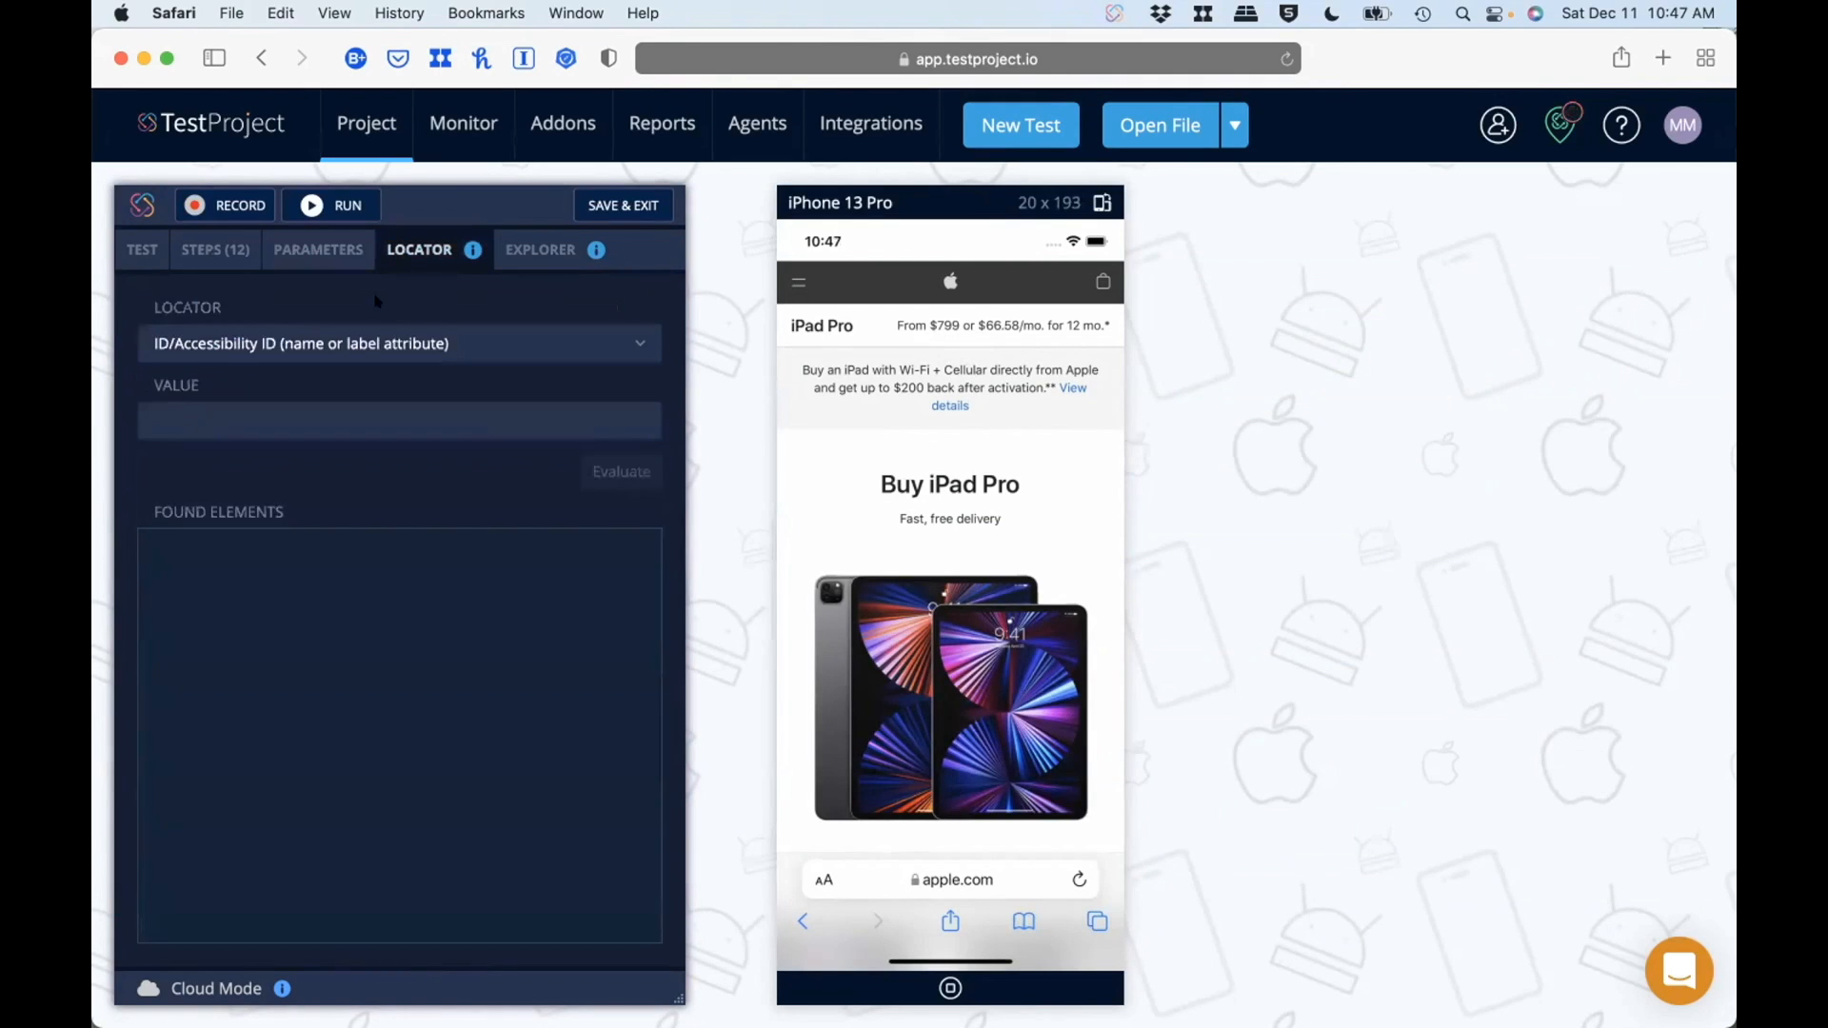
left_click(622, 333)
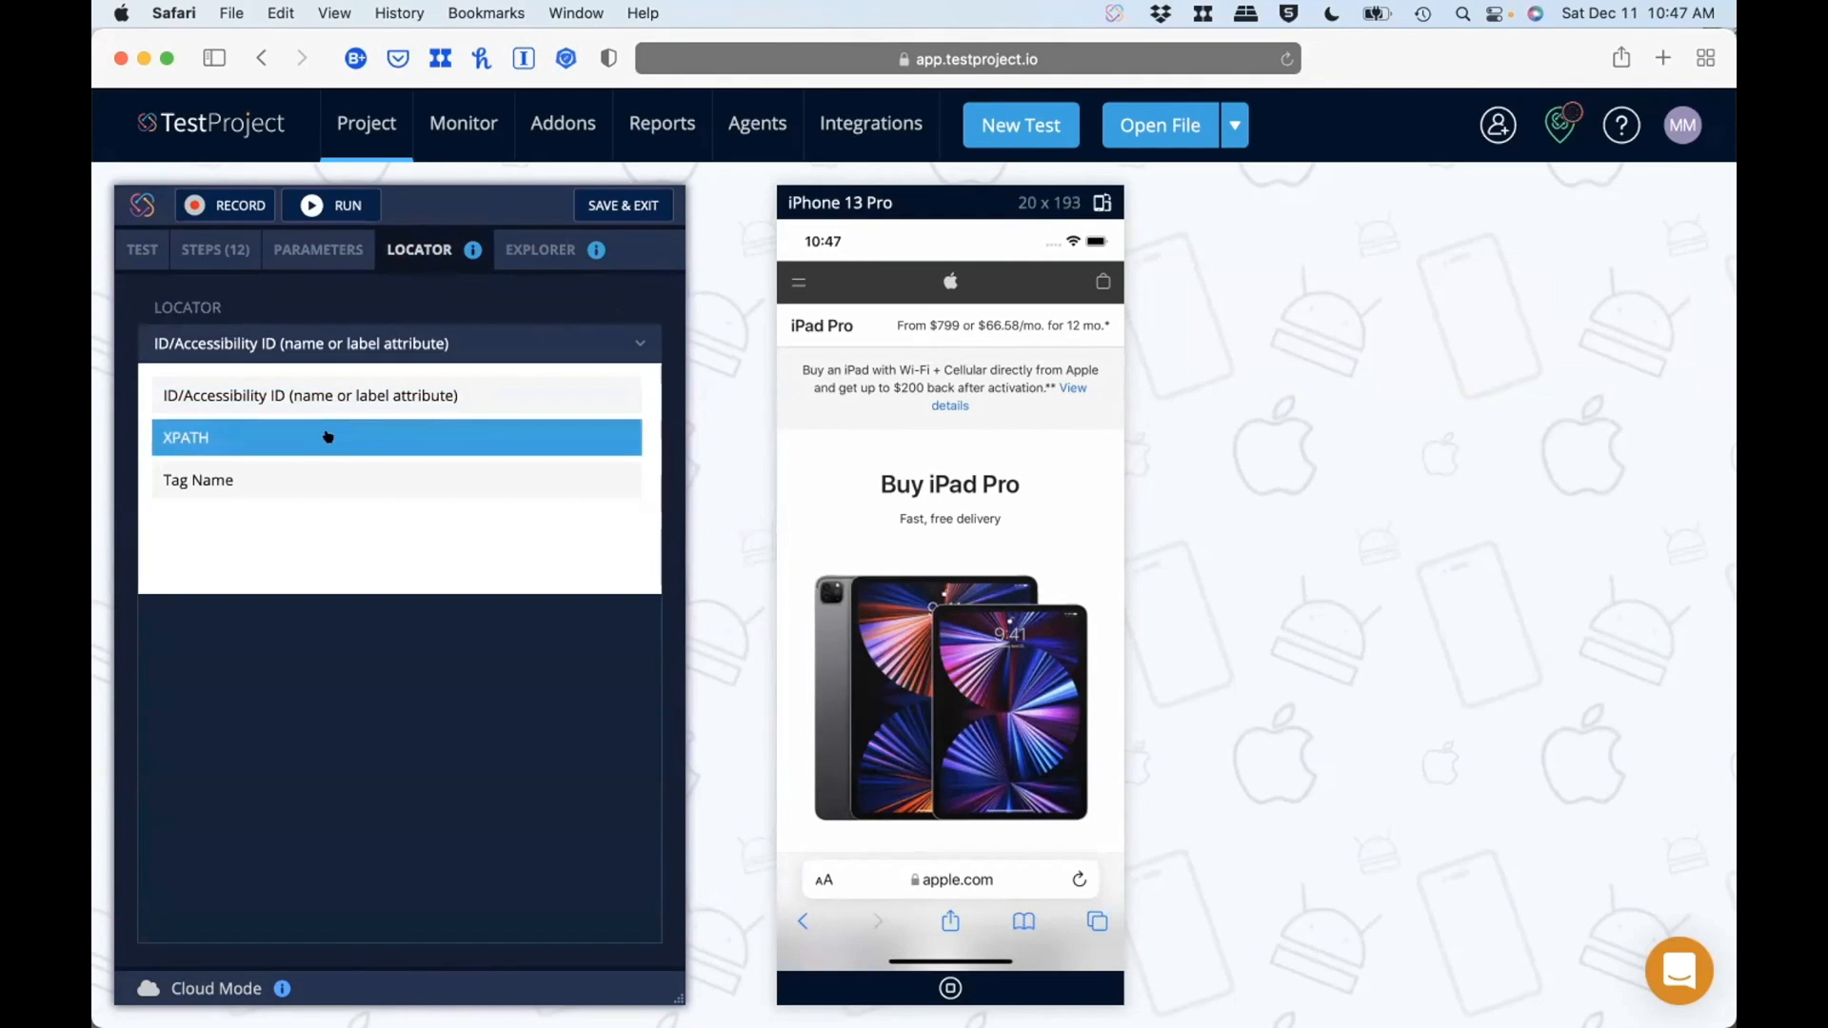
left_click(282, 656)
Step: Open the element explorer and inspect a nested XCUIElementTypeOther element with its attributes and available options
left_click(540, 245)
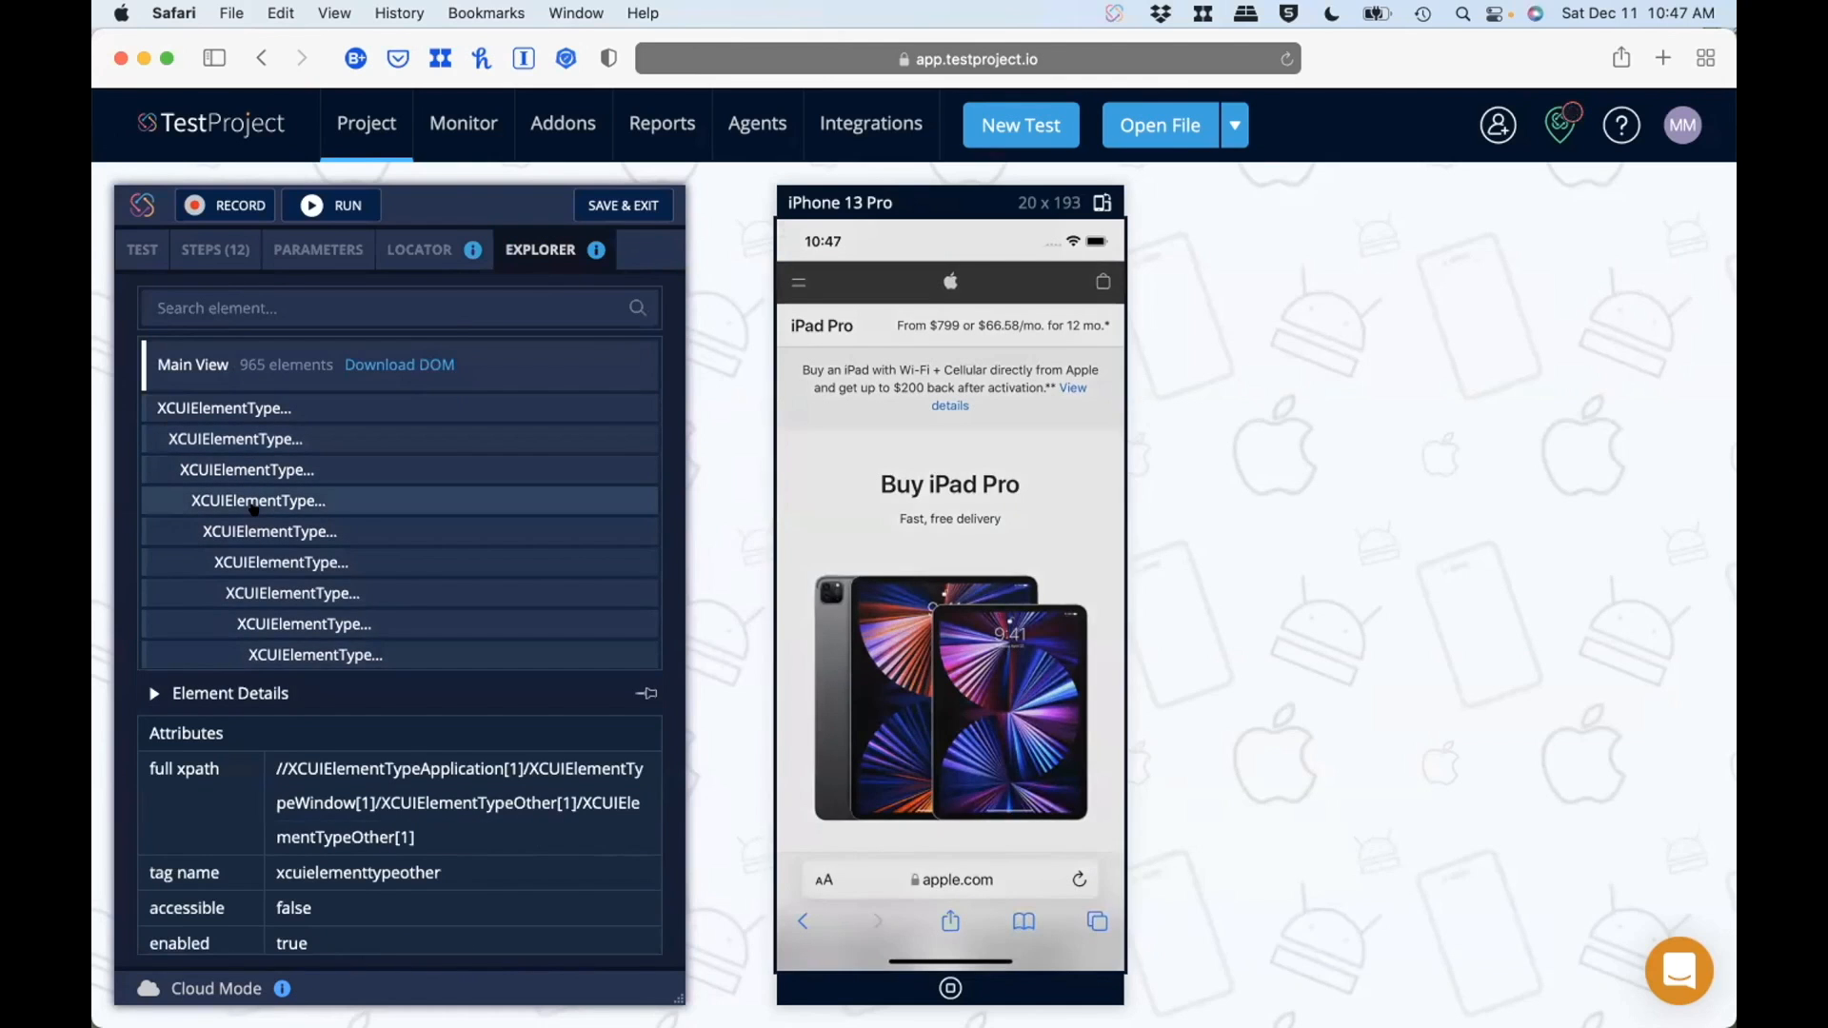
left_click(261, 533)
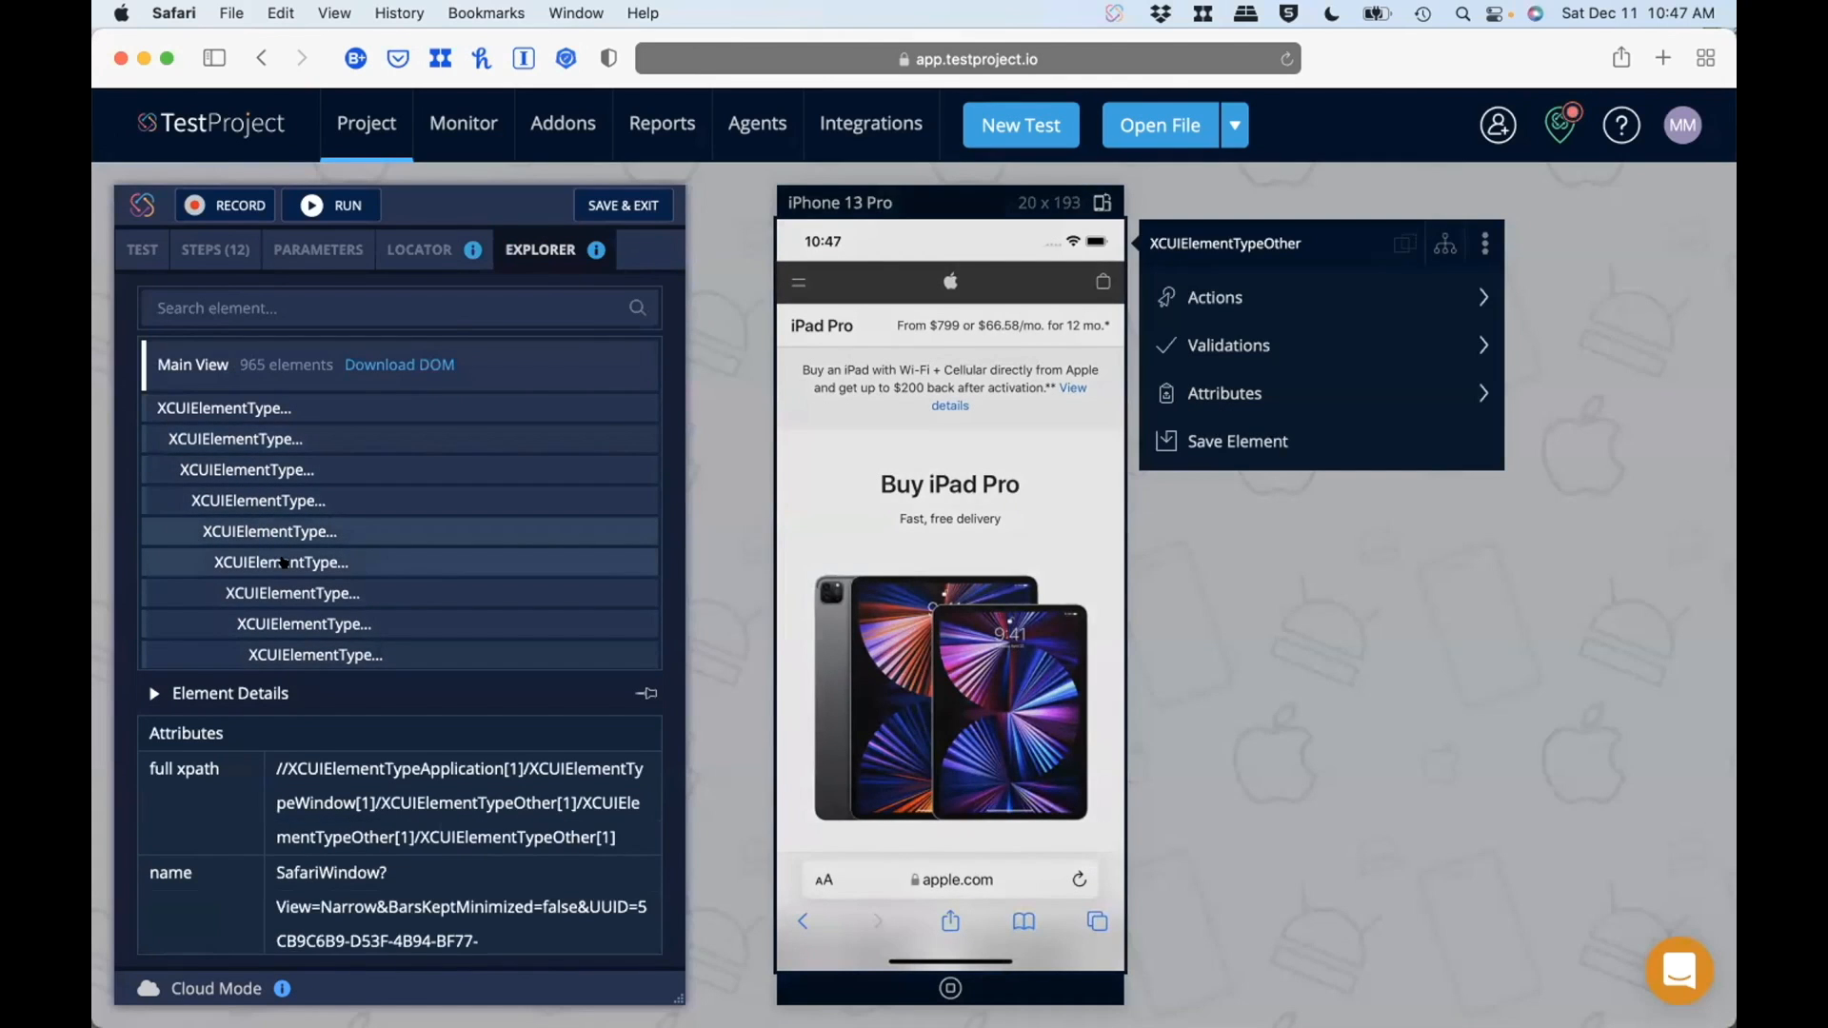
left_click(1432, 290)
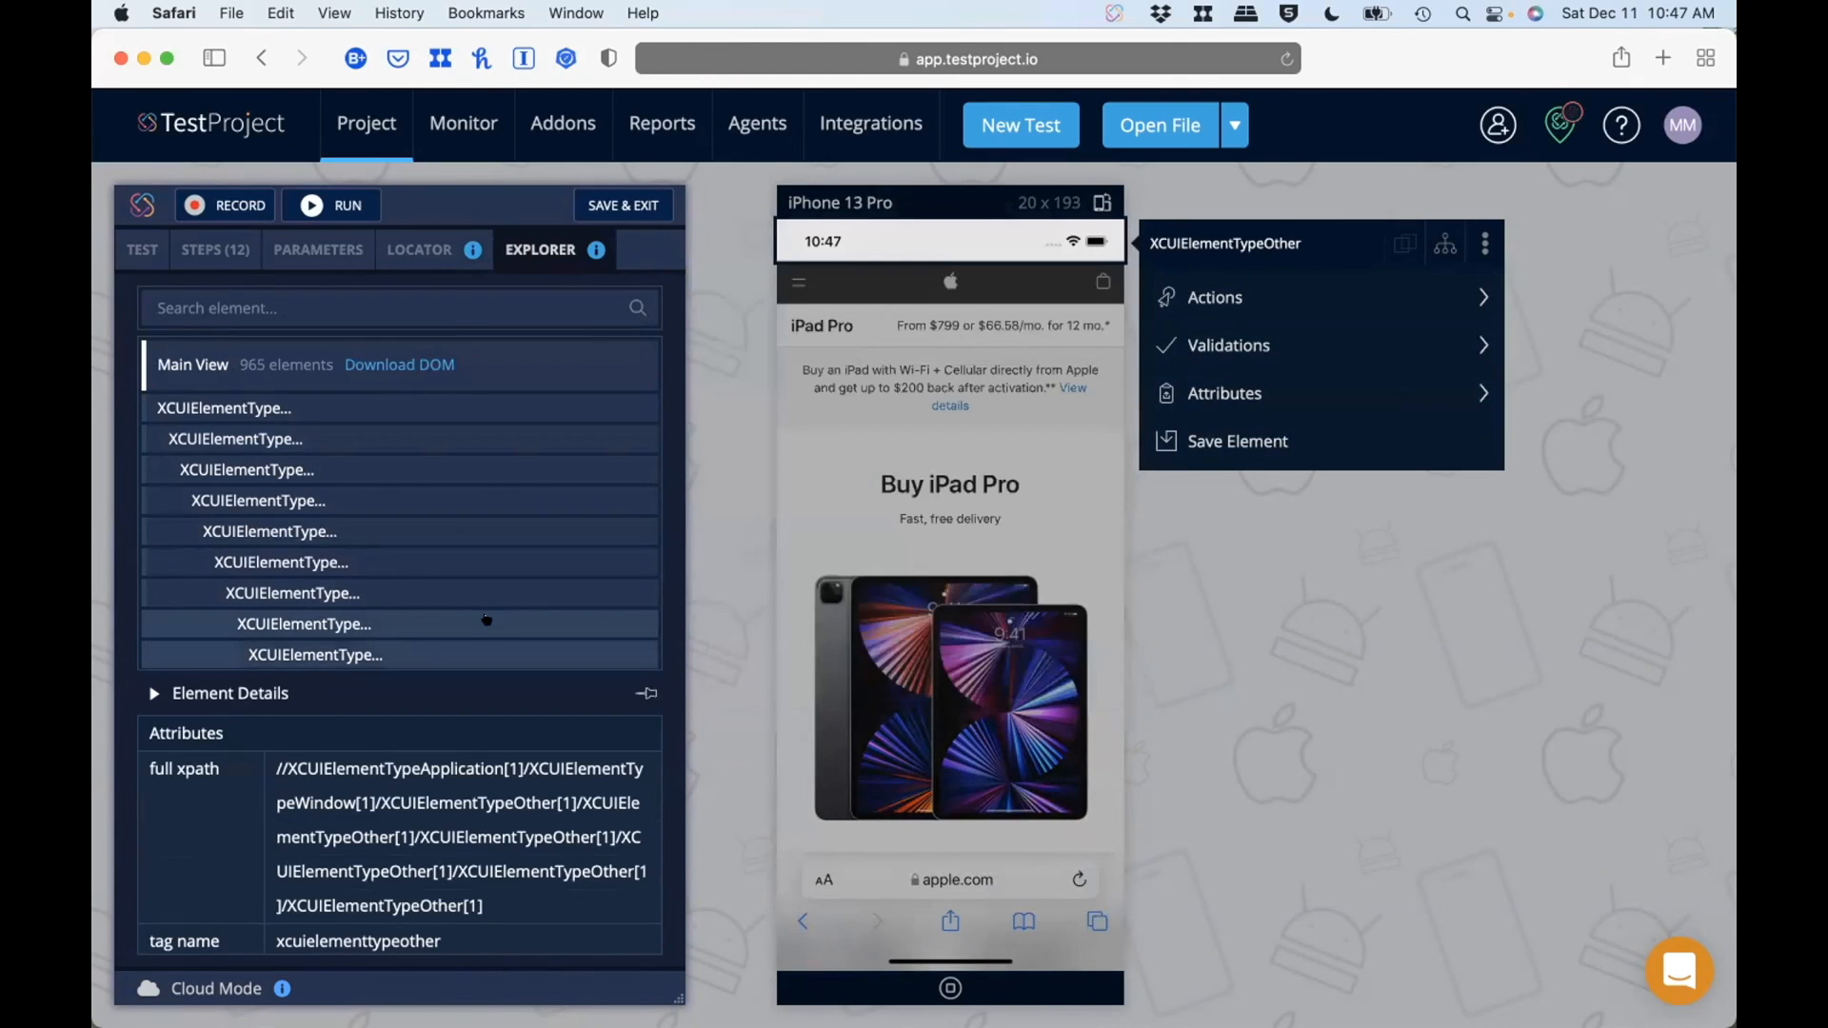
Step: Collapse the element details, browse the main view's element hierarchy against the live device, and expand the details again
left_click(148, 694)
scroll(180, 671, "down", 5)
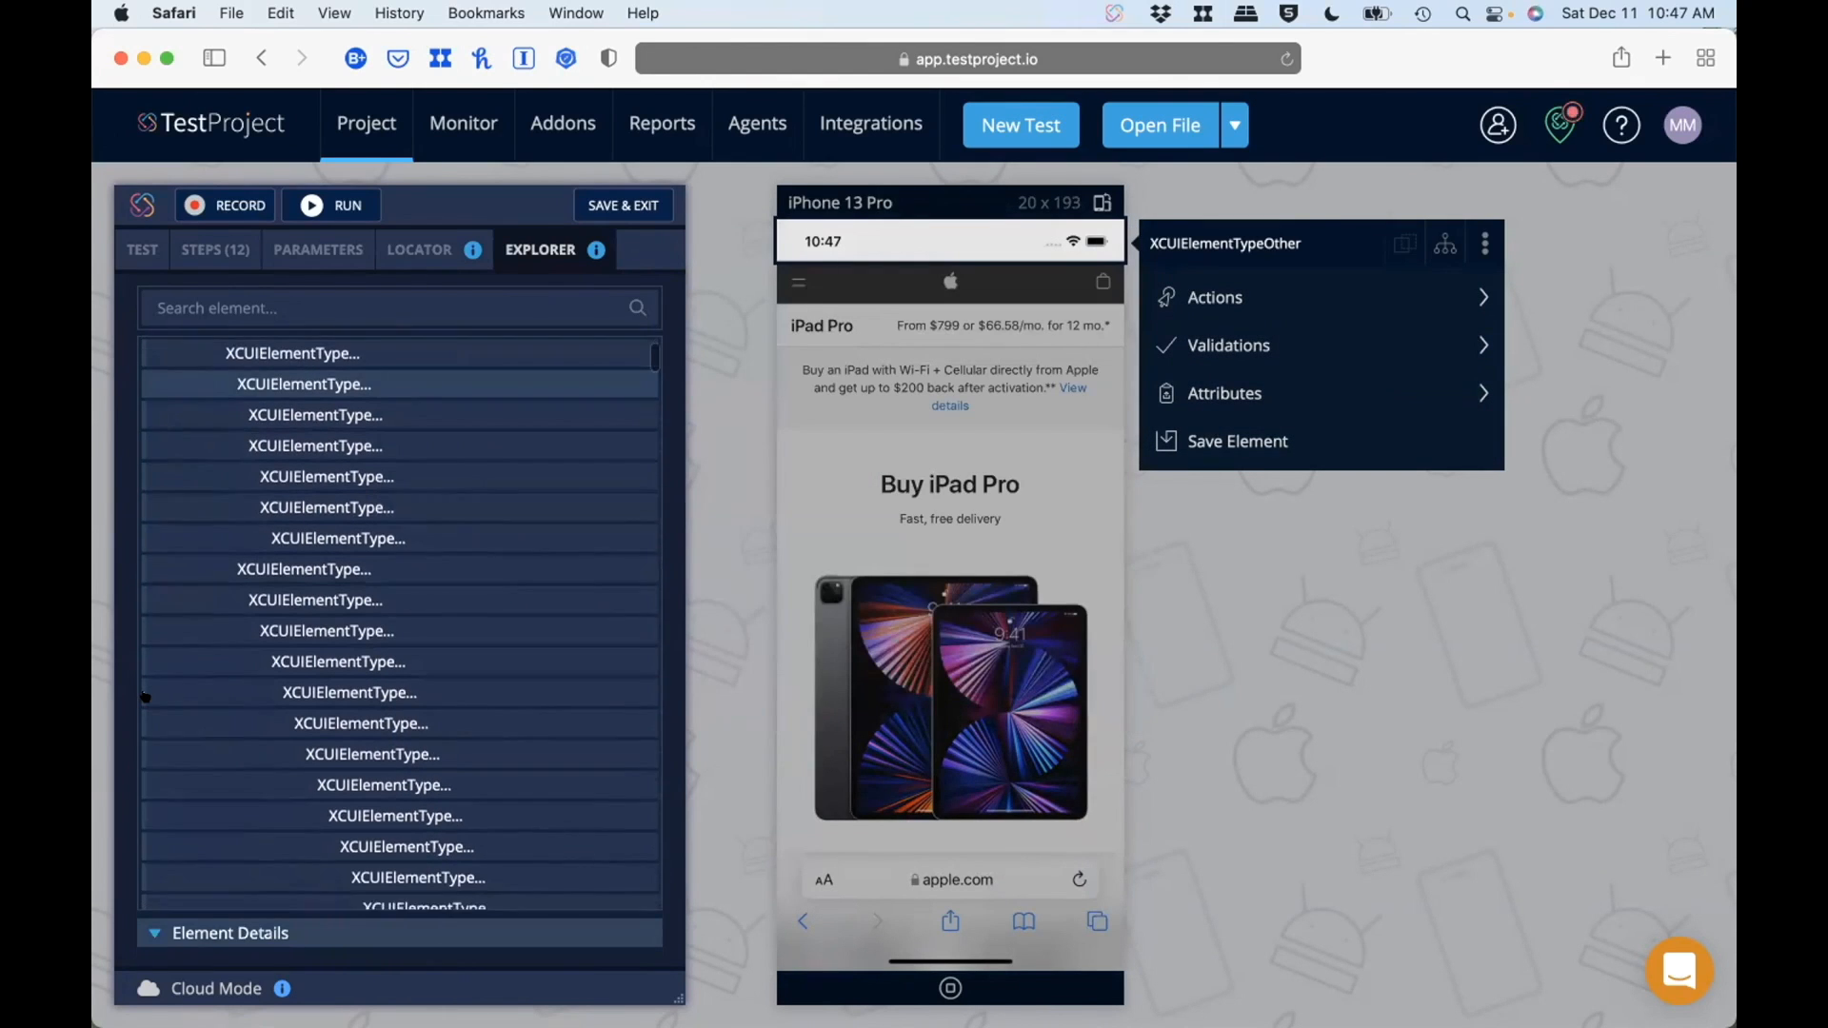
scroll(314, 571, "down", 5)
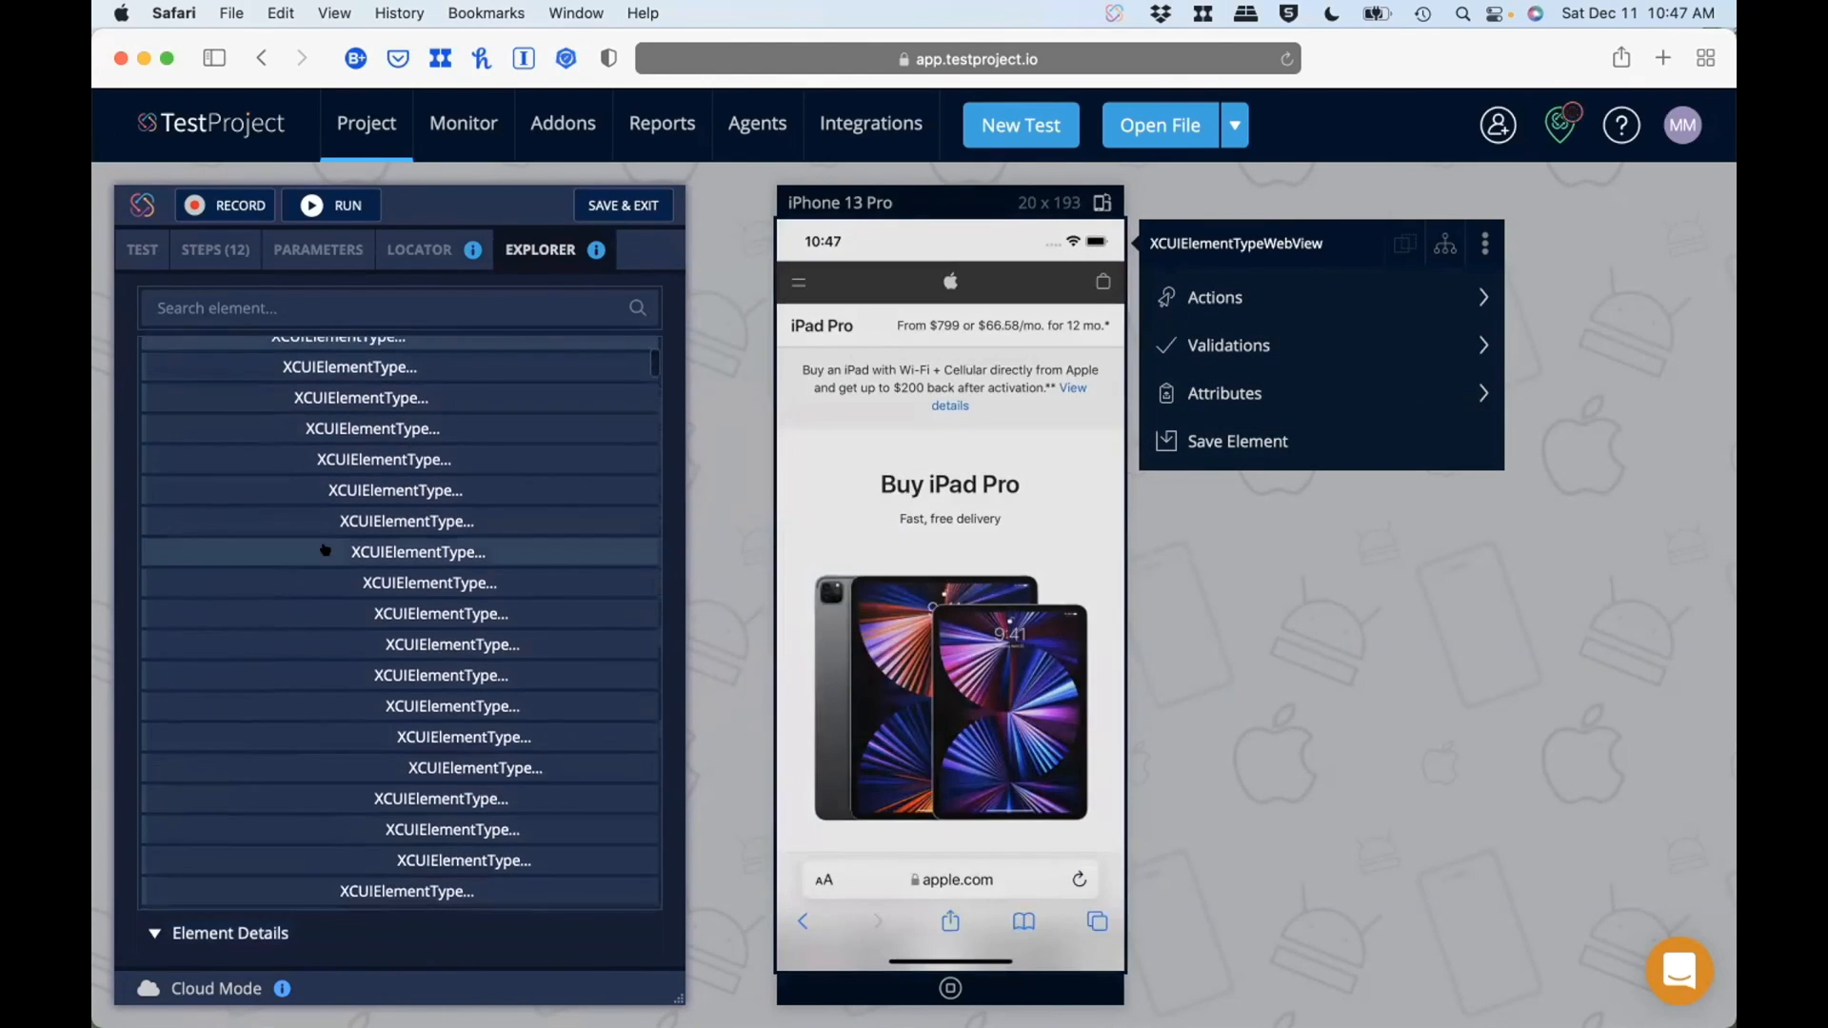
scroll(323, 637, "down", 4)
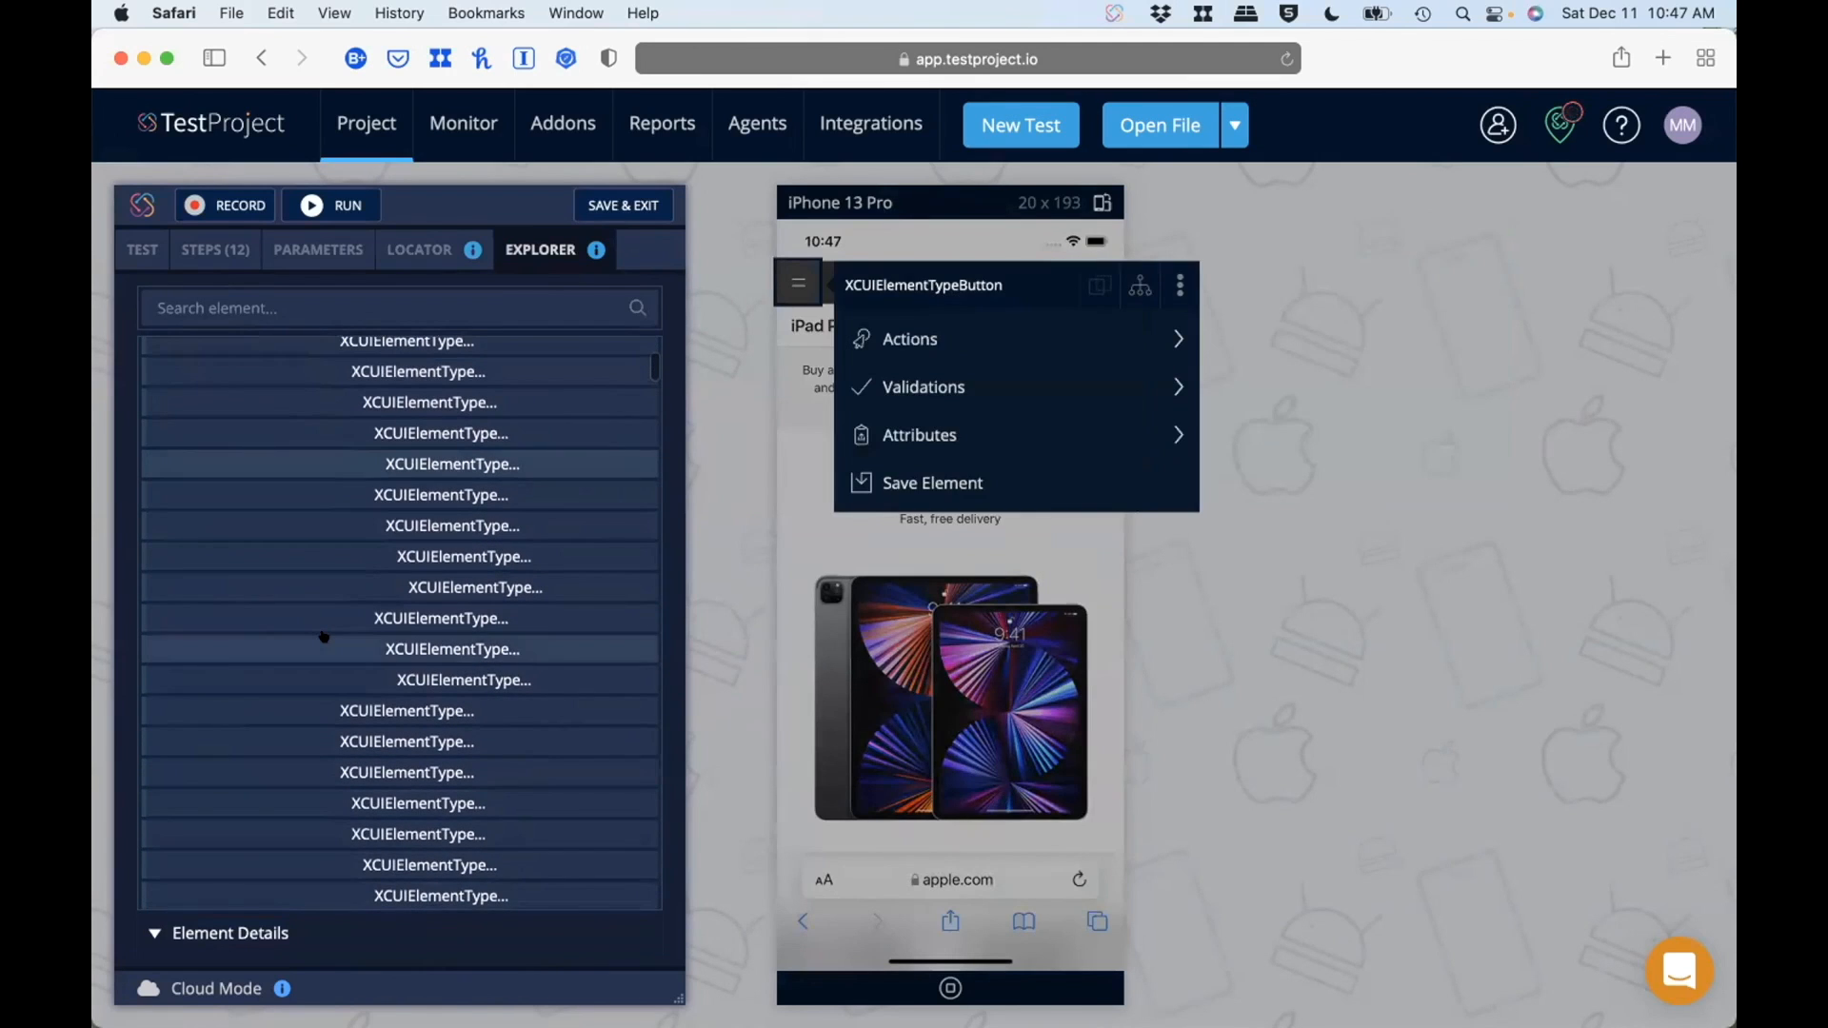
scroll(324, 636, "down", 4)
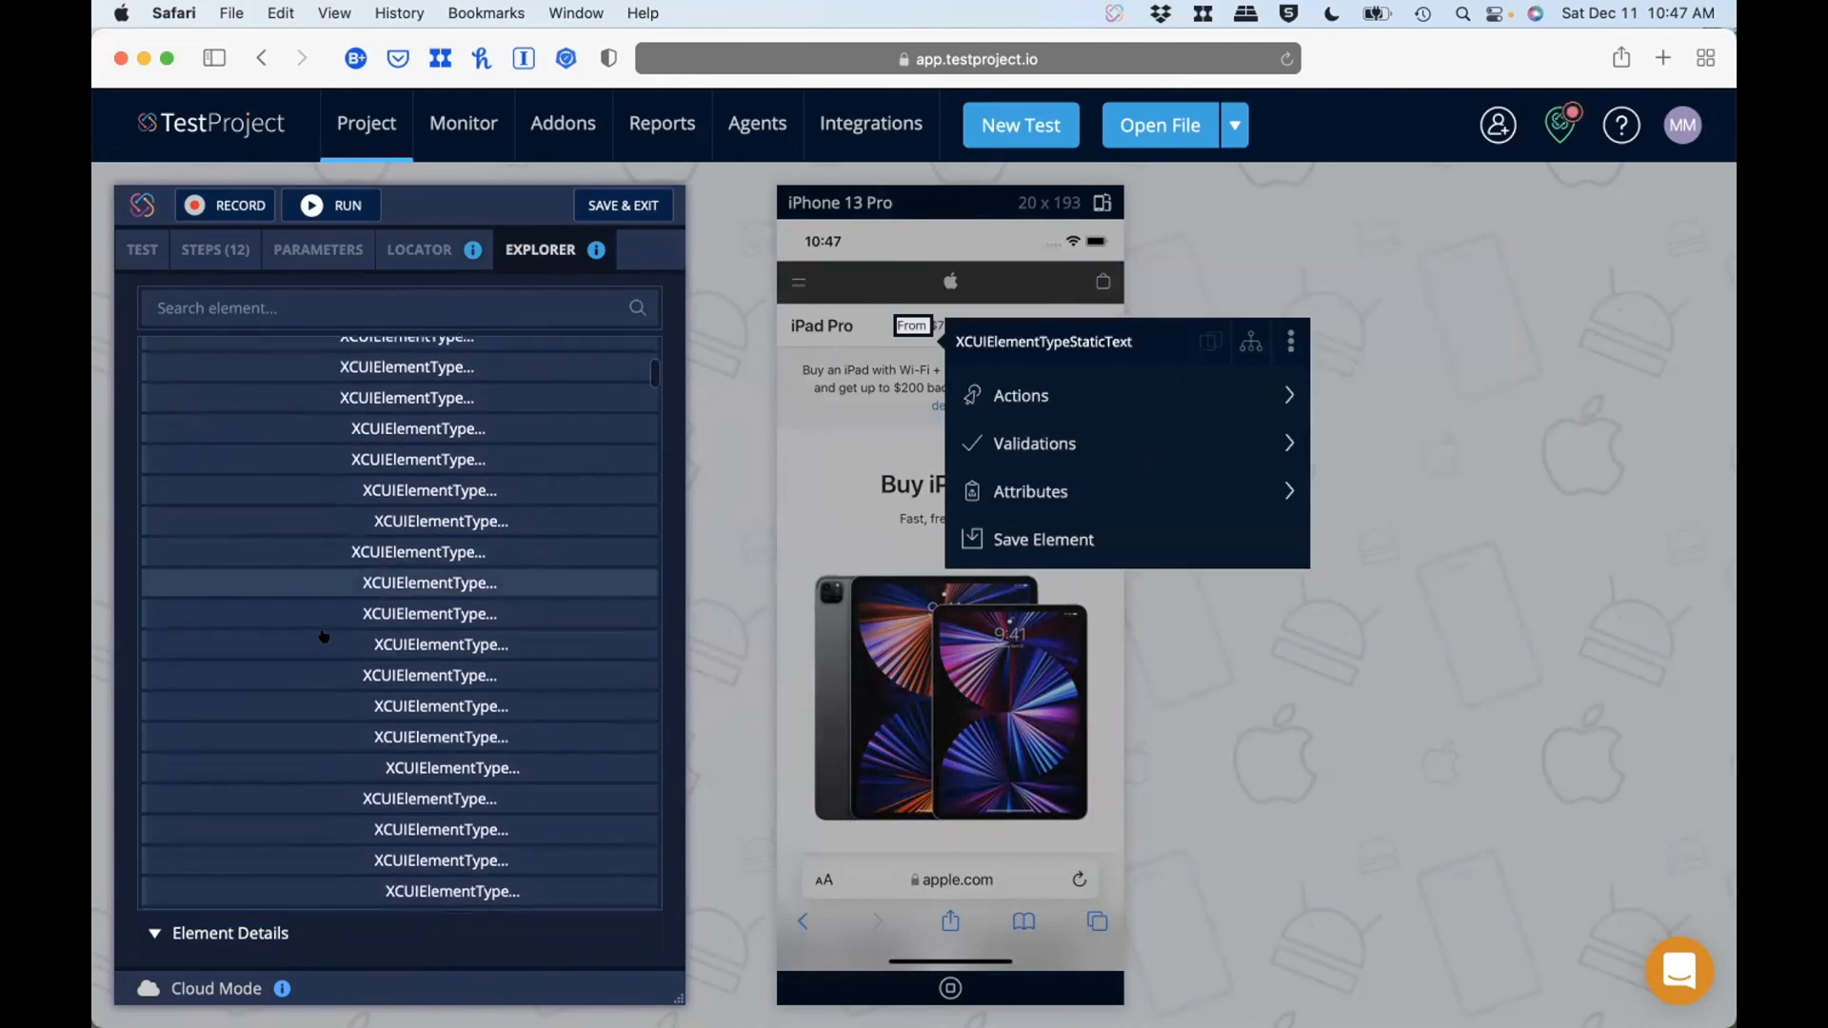
scroll(324, 636, "down", 3)
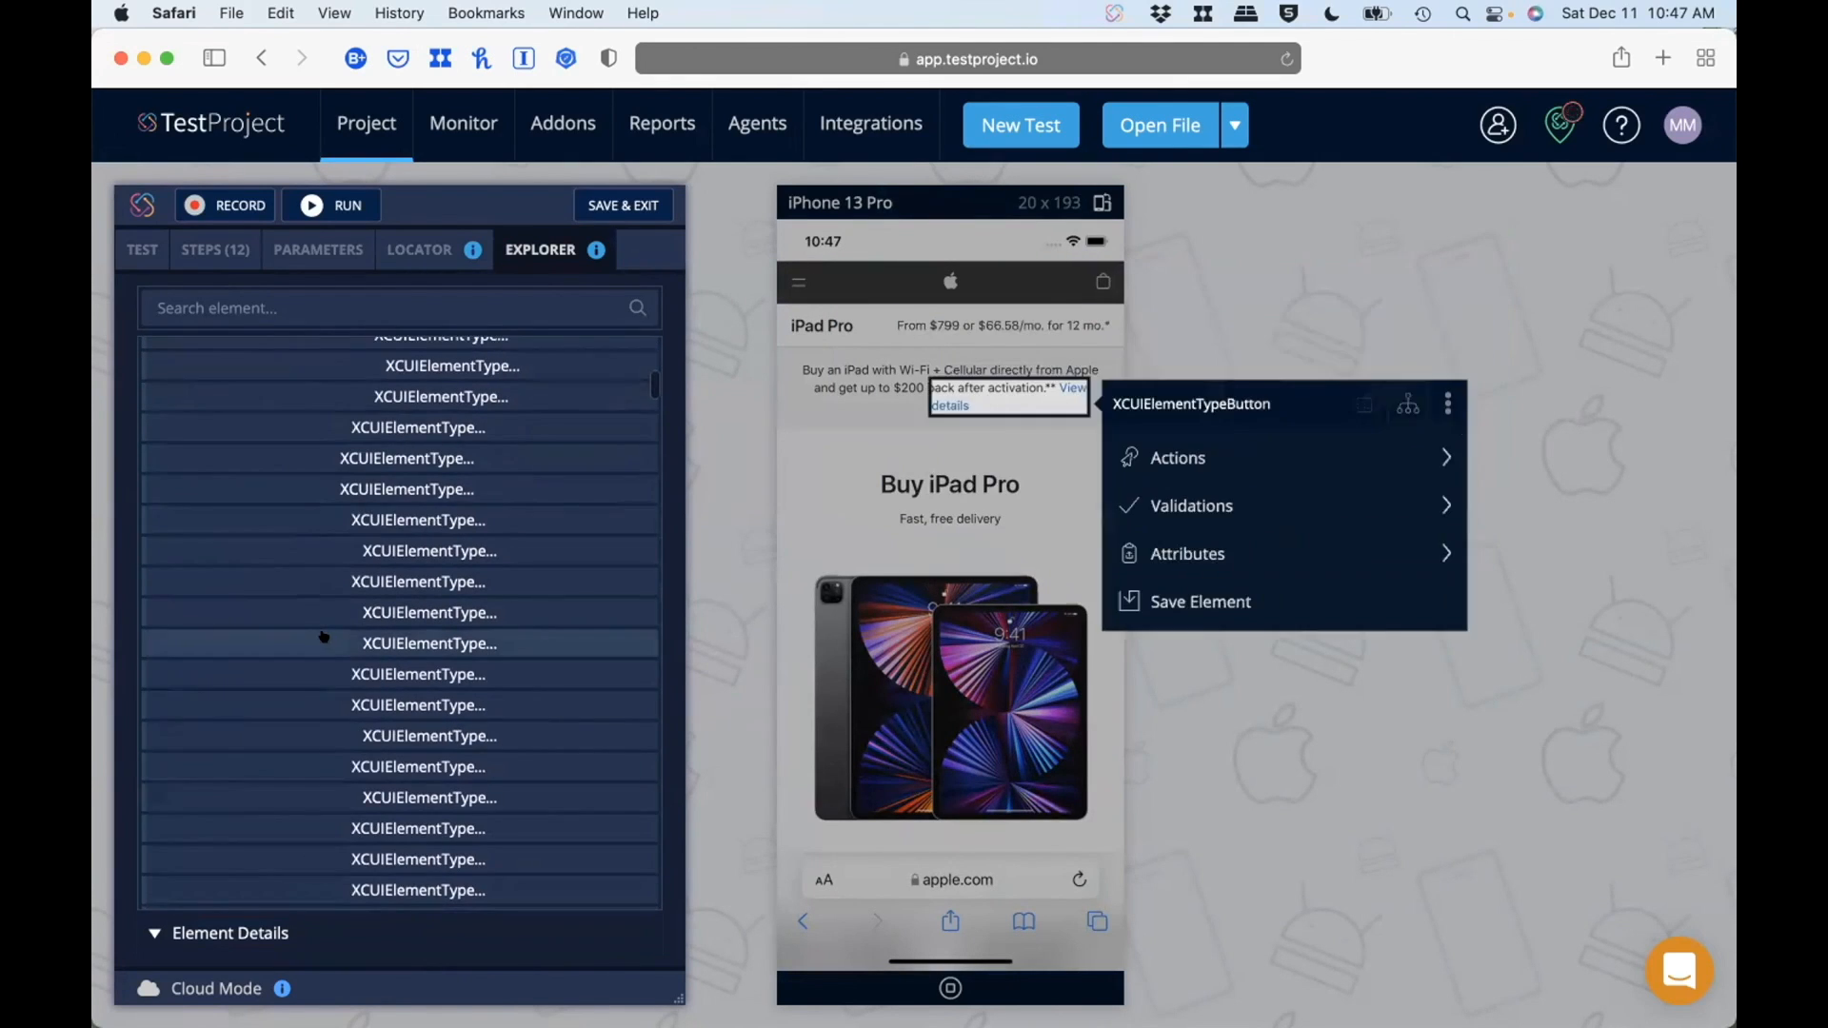
scroll(323, 637, "up", 10)
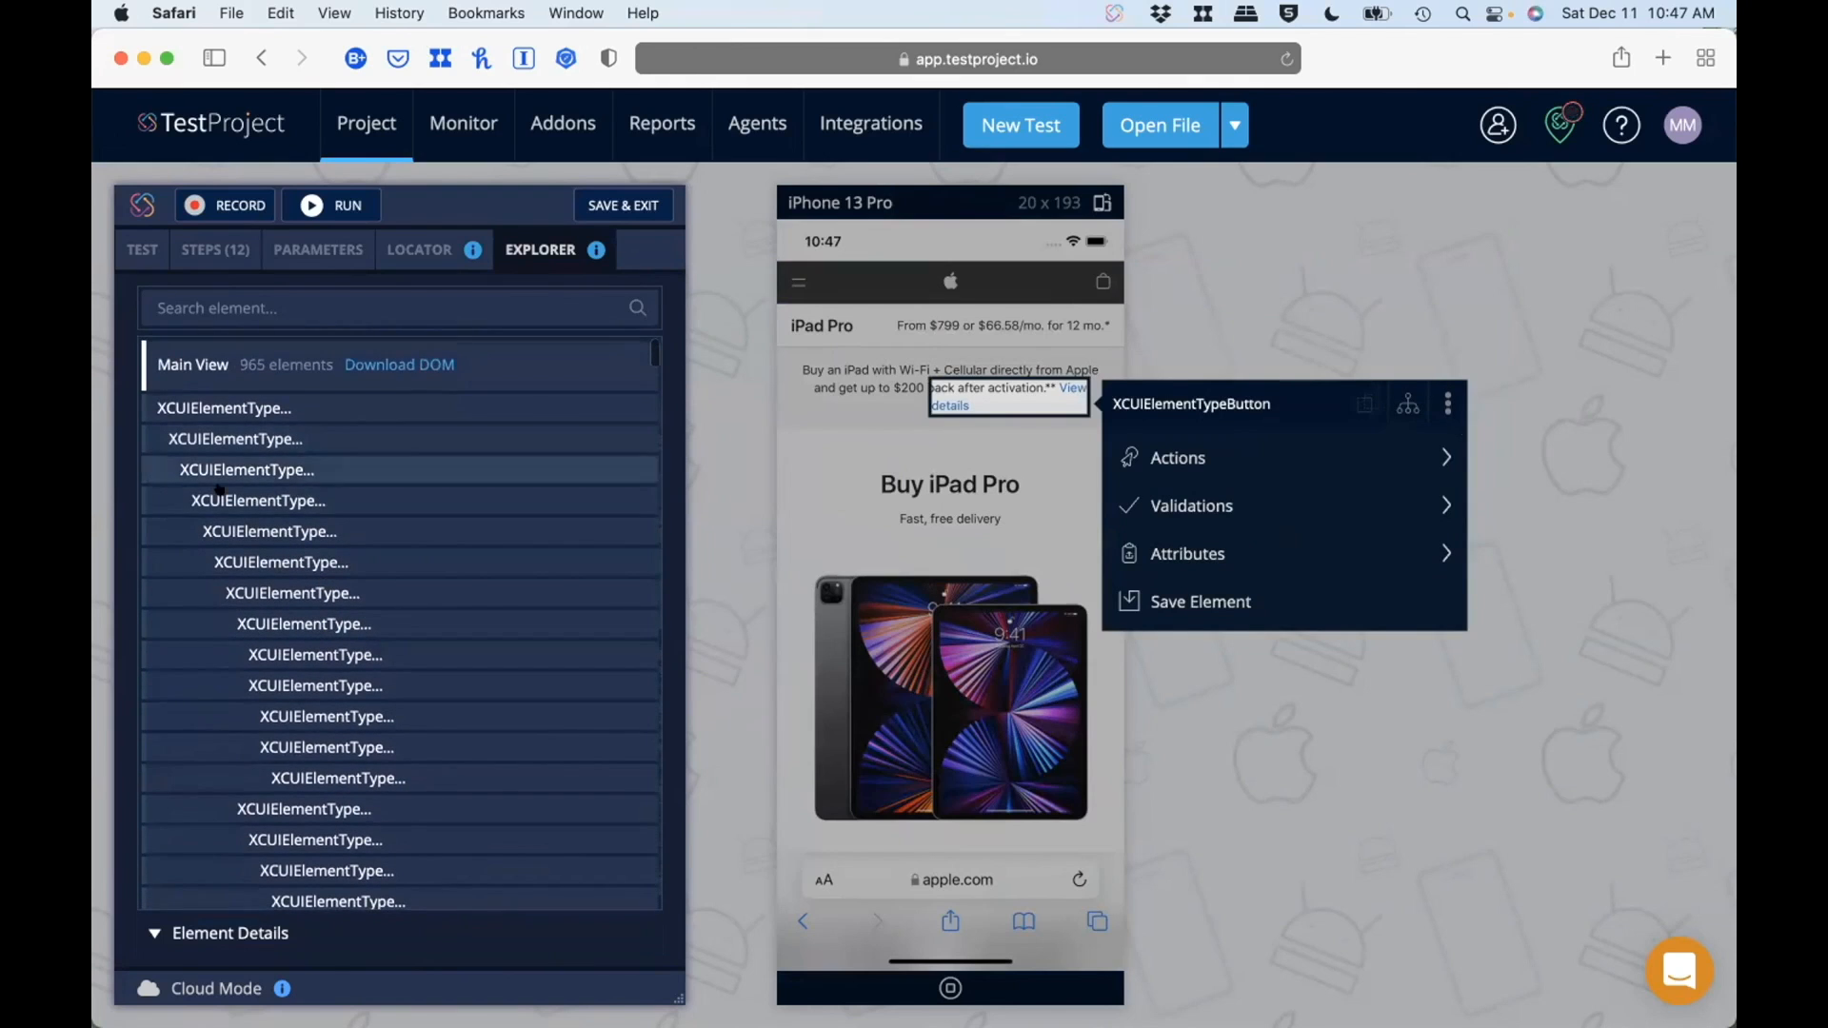
left_click(190, 933)
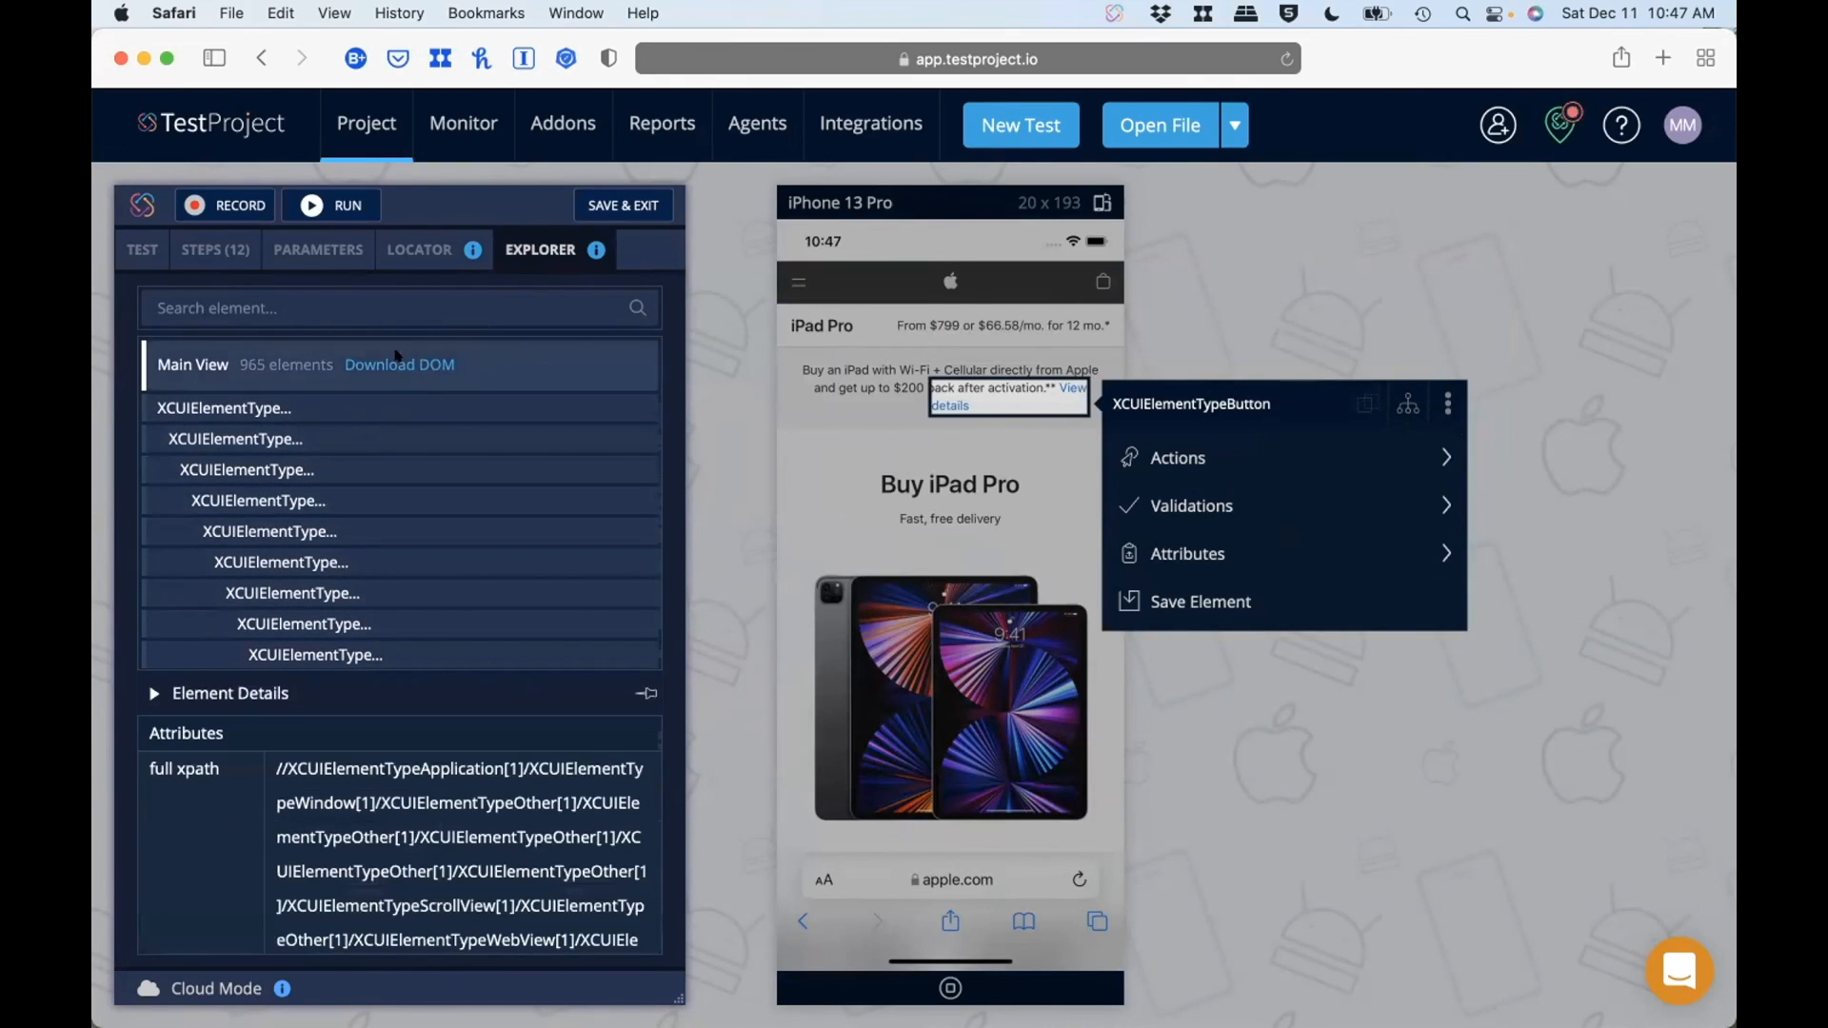